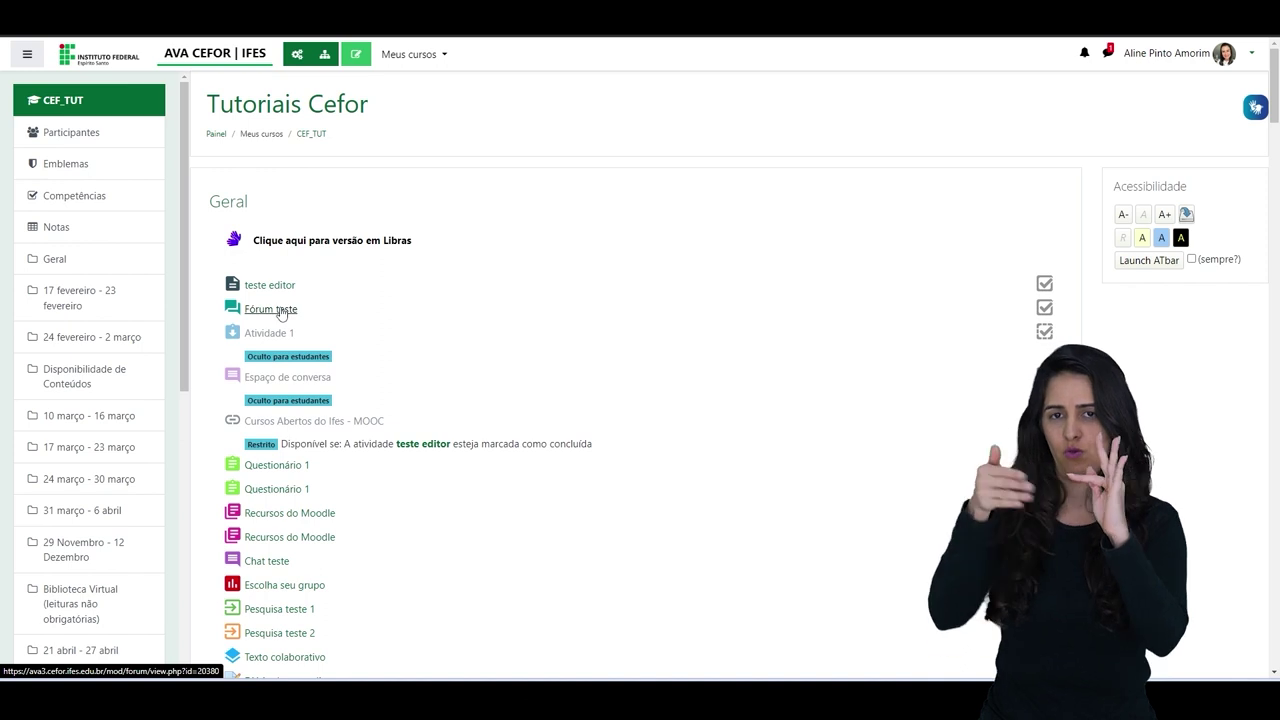
- Open the advanced grading page (Avaliação avançada) of the forum "Fórum teste"
{"action": "left_click", "coordinate": [281, 312]}
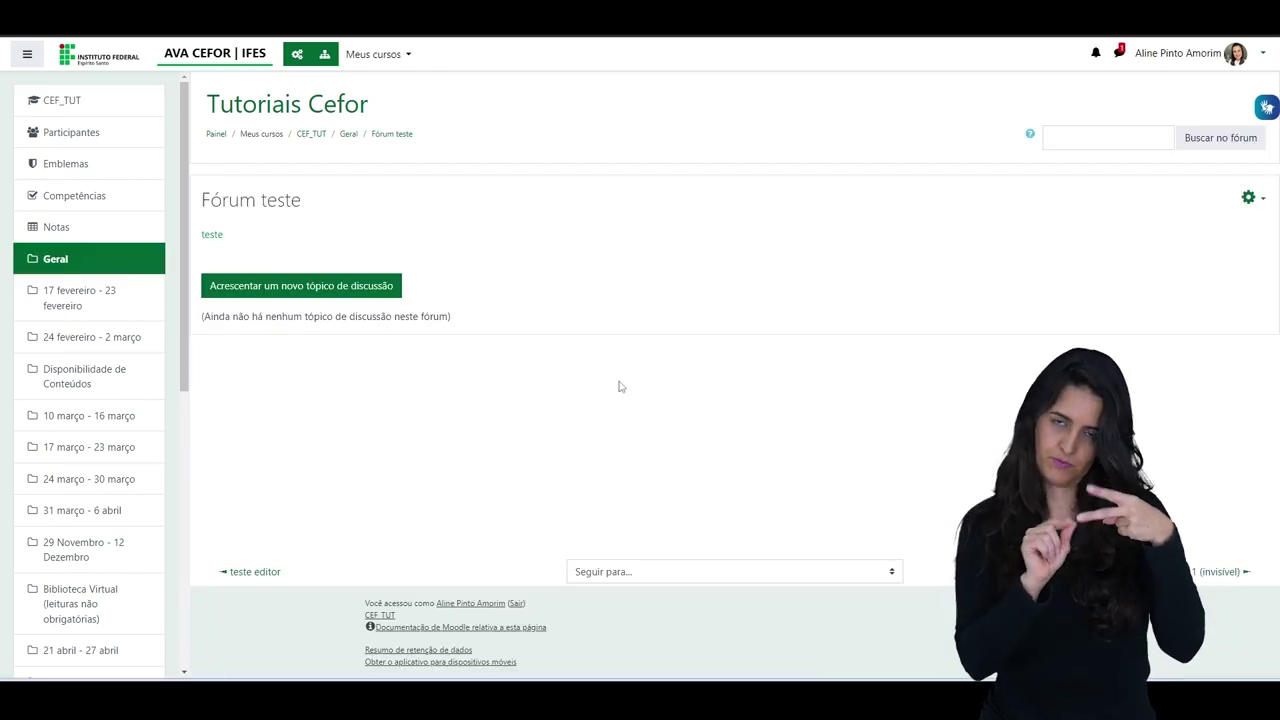
{"action": "left_click", "coordinate": [1249, 198]}
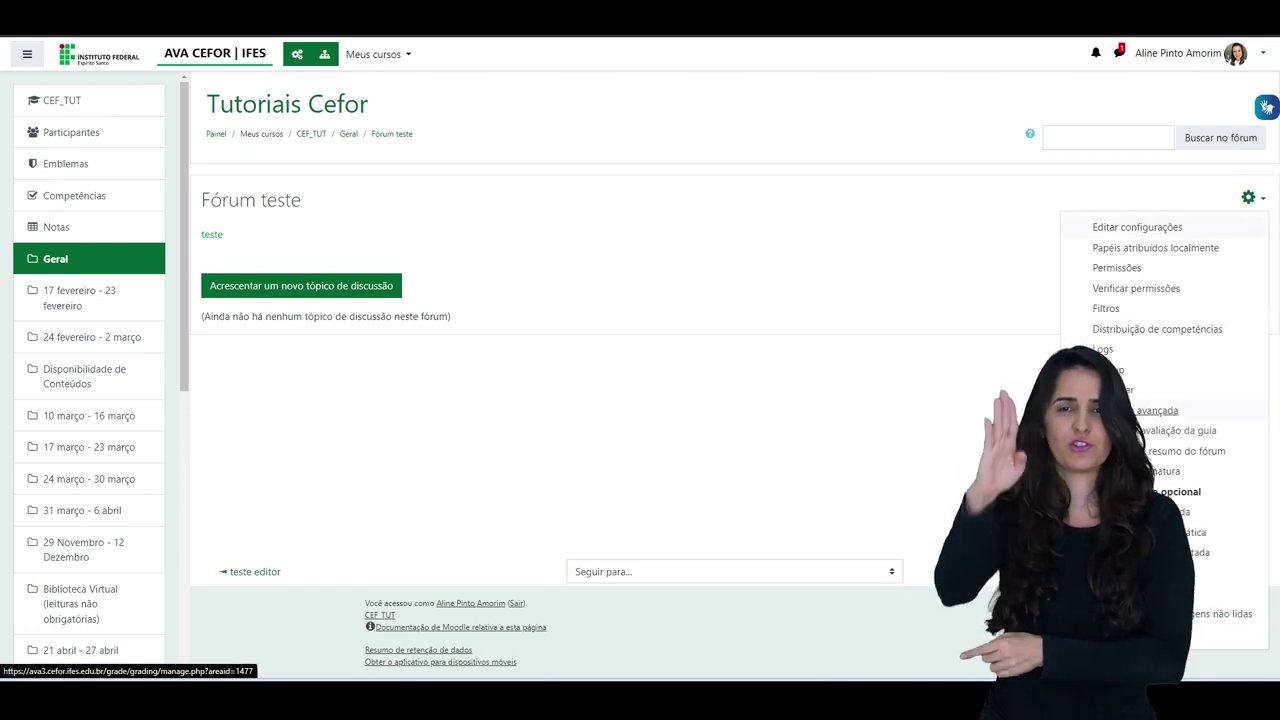
{"action": "left_click", "coordinate": [1160, 410]}
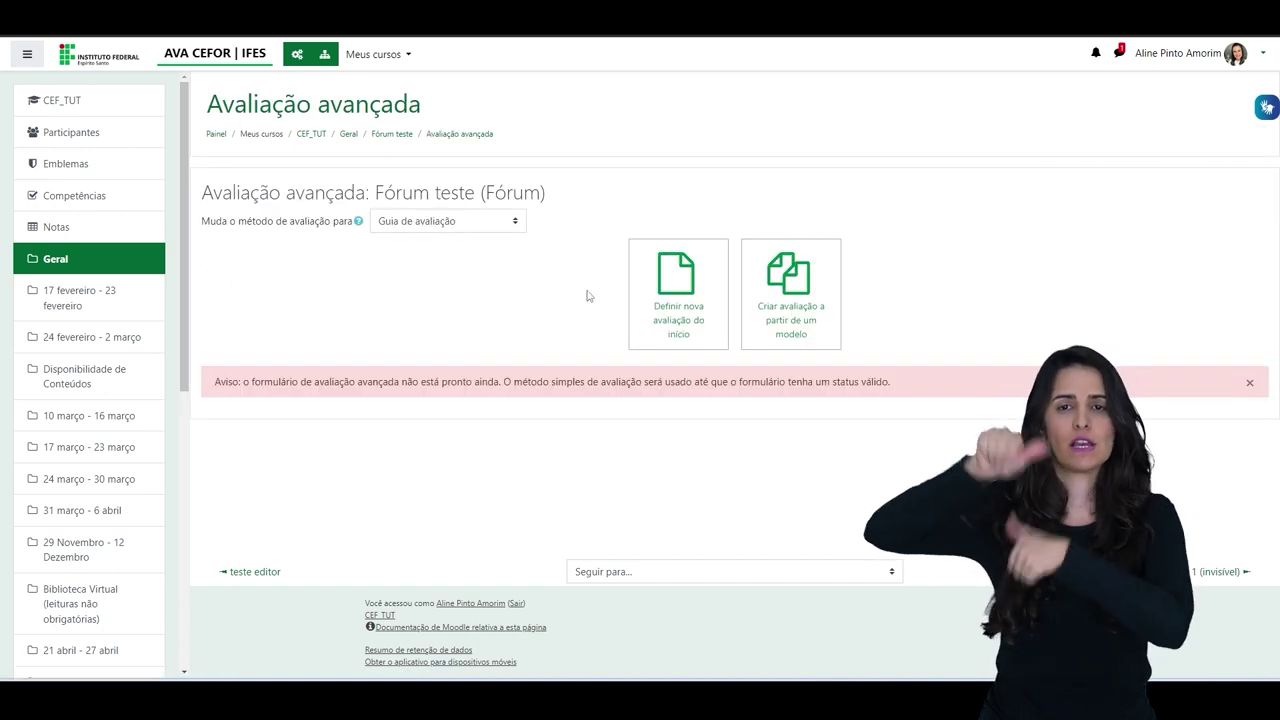
- Choose "Guia de avaliação" as the forum's grading method and start defining a new grading form from scratch
{"action": "left_click", "coordinate": [514, 221]}
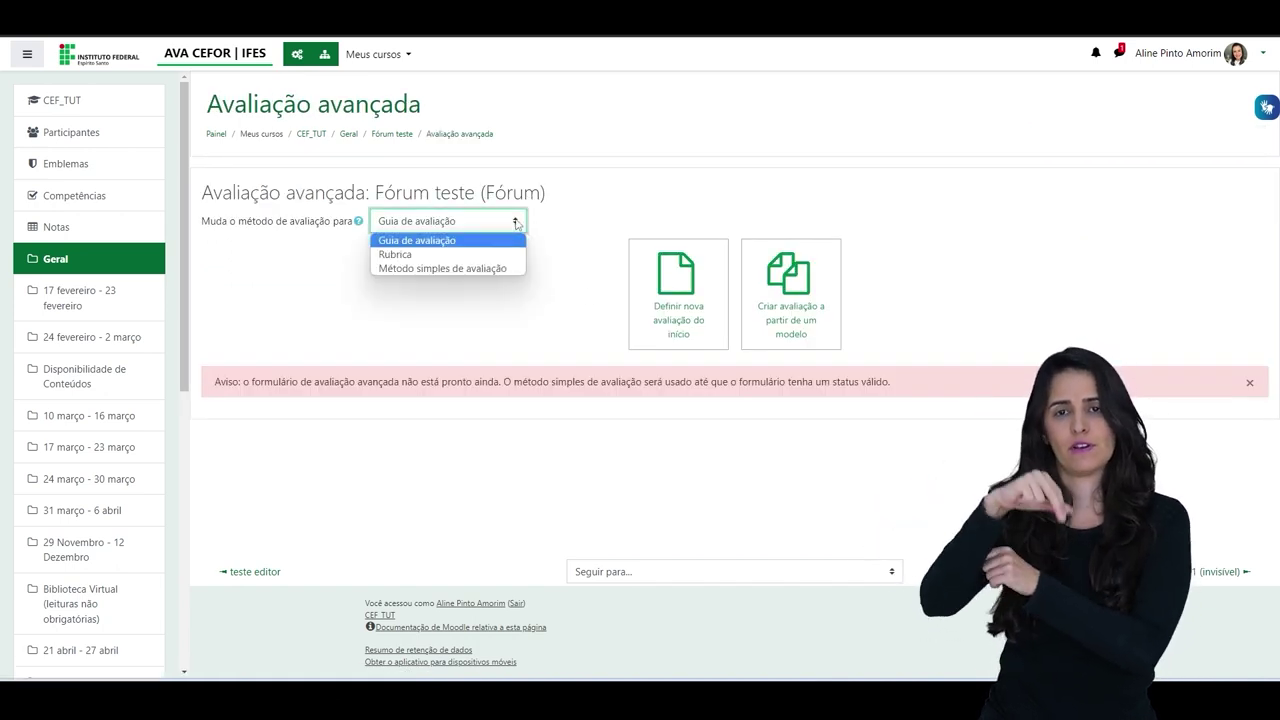
{"action": "left_click", "coordinate": [458, 241]}
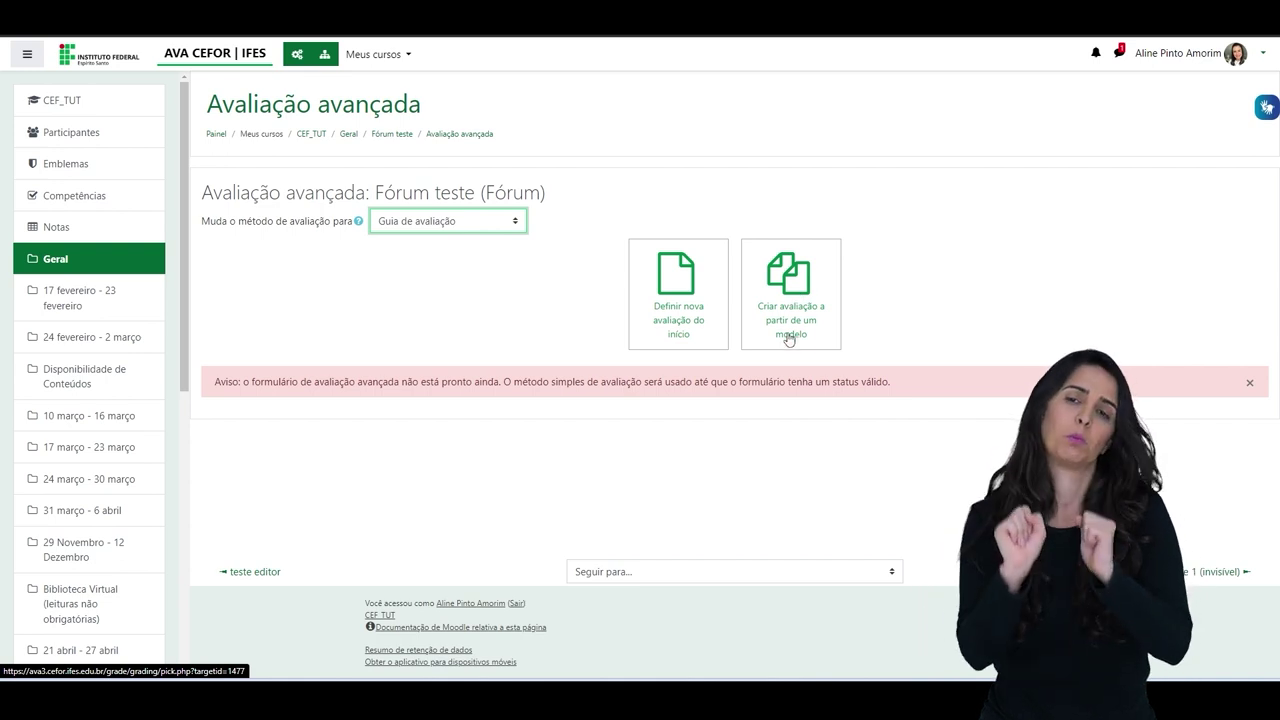
{"action": "left_click", "coordinate": [676, 283]}
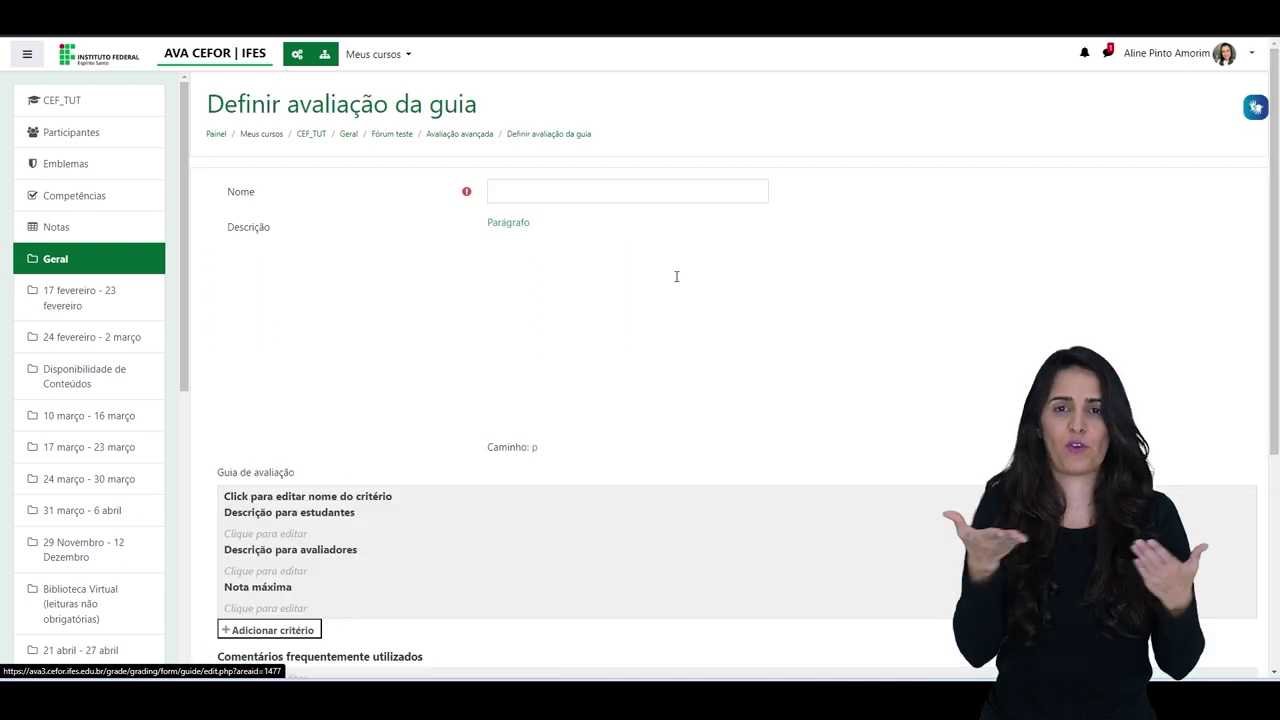
- Name the grading guide "Guia de avaliação do fórum 1"
{"action": "left_click", "coordinate": [512, 192]}
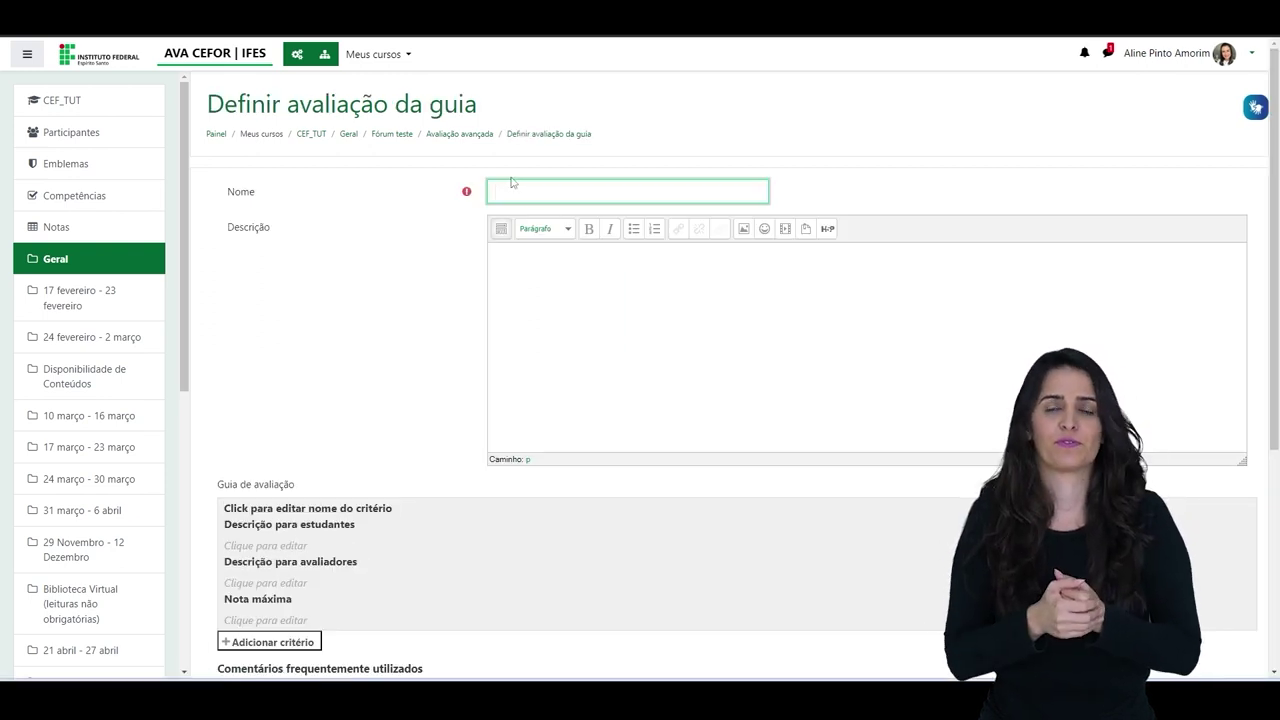
{"action": "type", "text": "Guia de"}
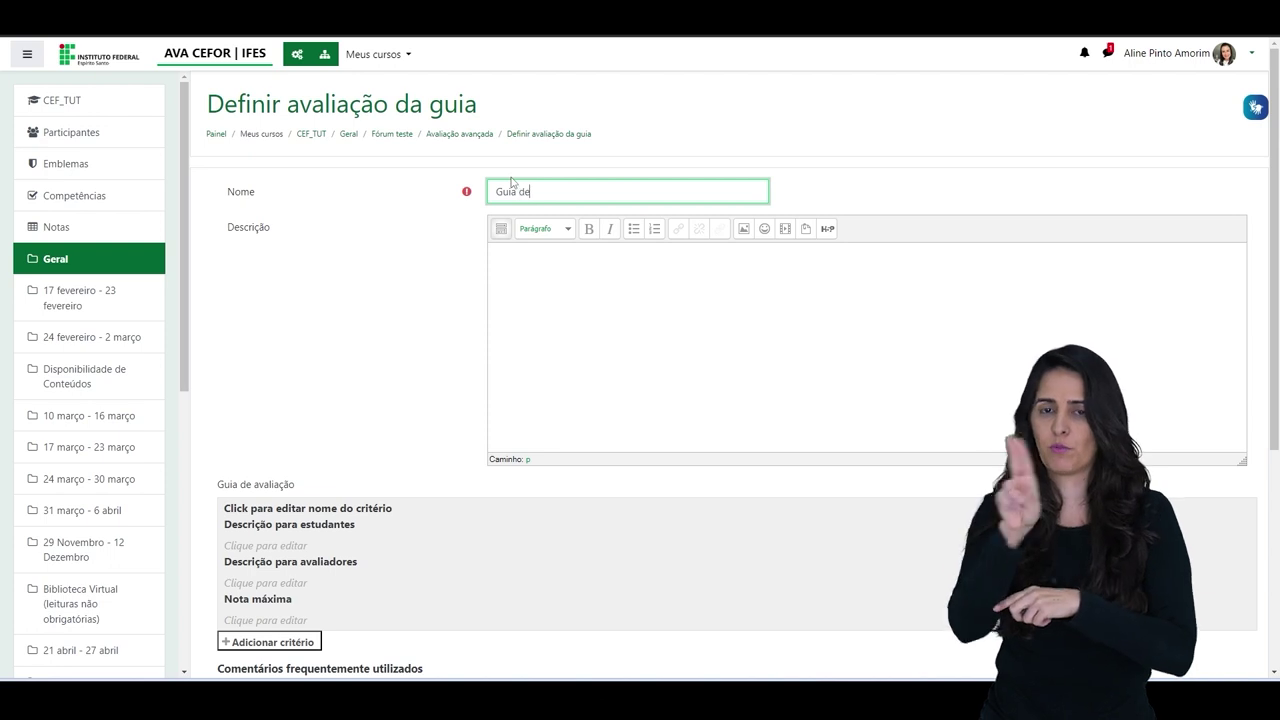
{"action": "type", "text": " avaliação d"}
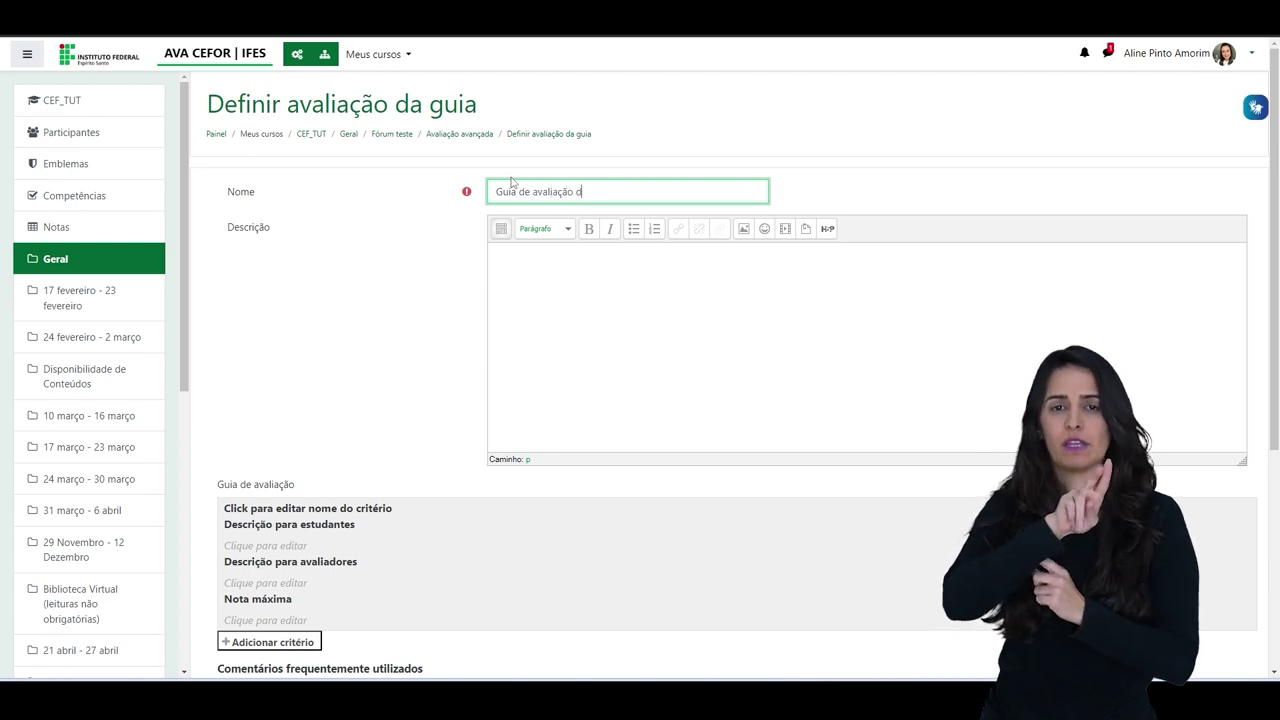
{"action": "type", "text": "o fórum"}
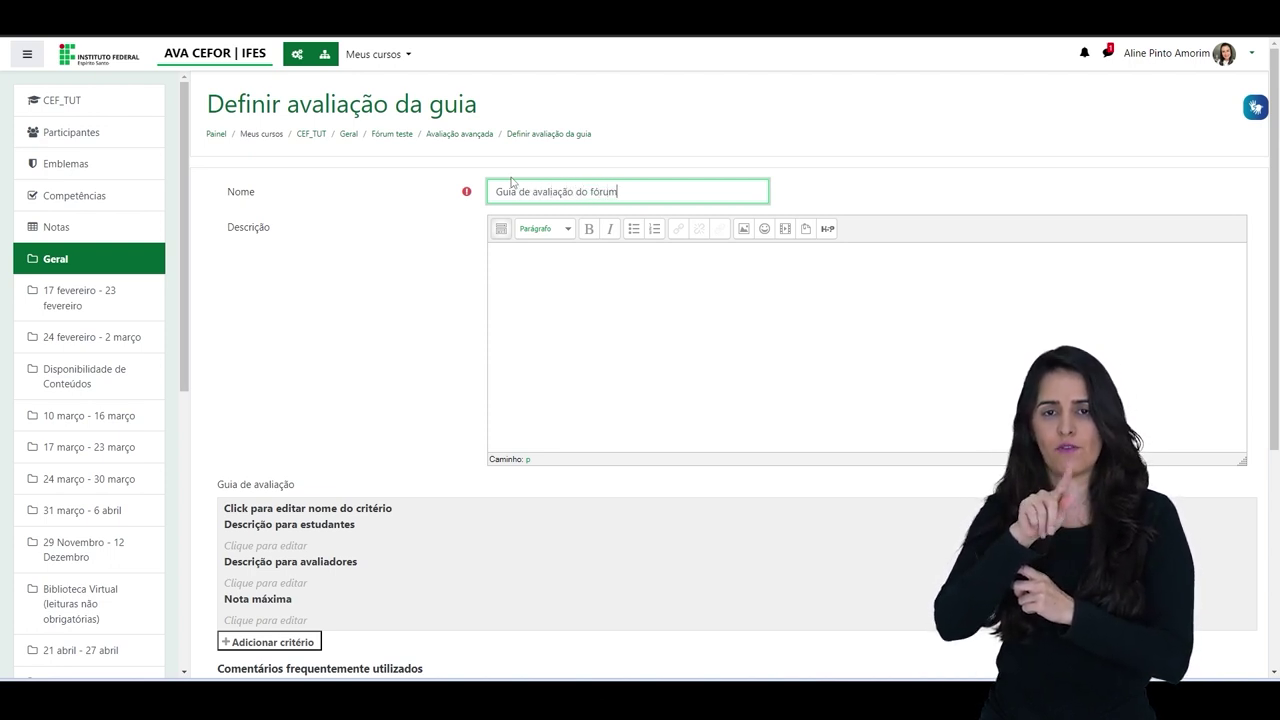
{"action": "type", "text": " 1"}
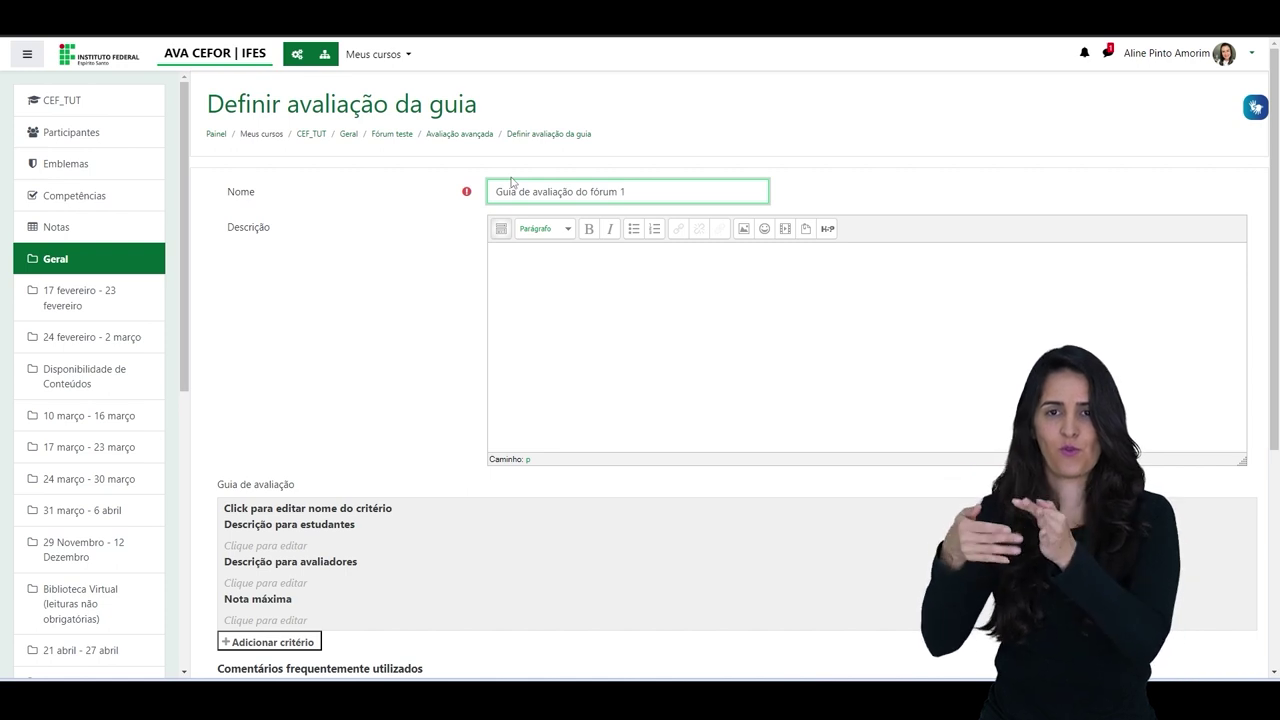
{"action": "left_click", "coordinate": [523, 270]}
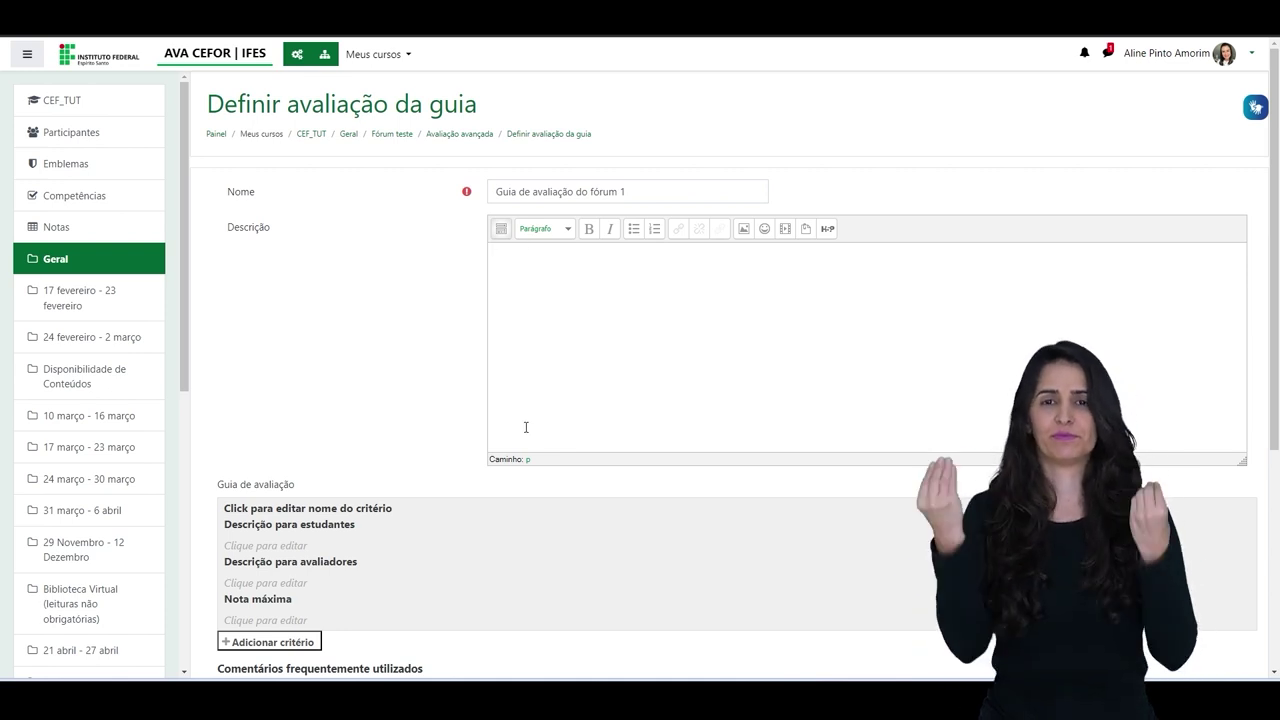
- Examine the editable name, student description and maximum grade fields of the guide's first criterion
{"action": "scroll", "coordinate": [414, 386], "scroll_direction": "down", "scroll_amount": 3}
{"action": "scroll", "coordinate": [400, 413], "scroll_direction": "down", "scroll_amount": 1}
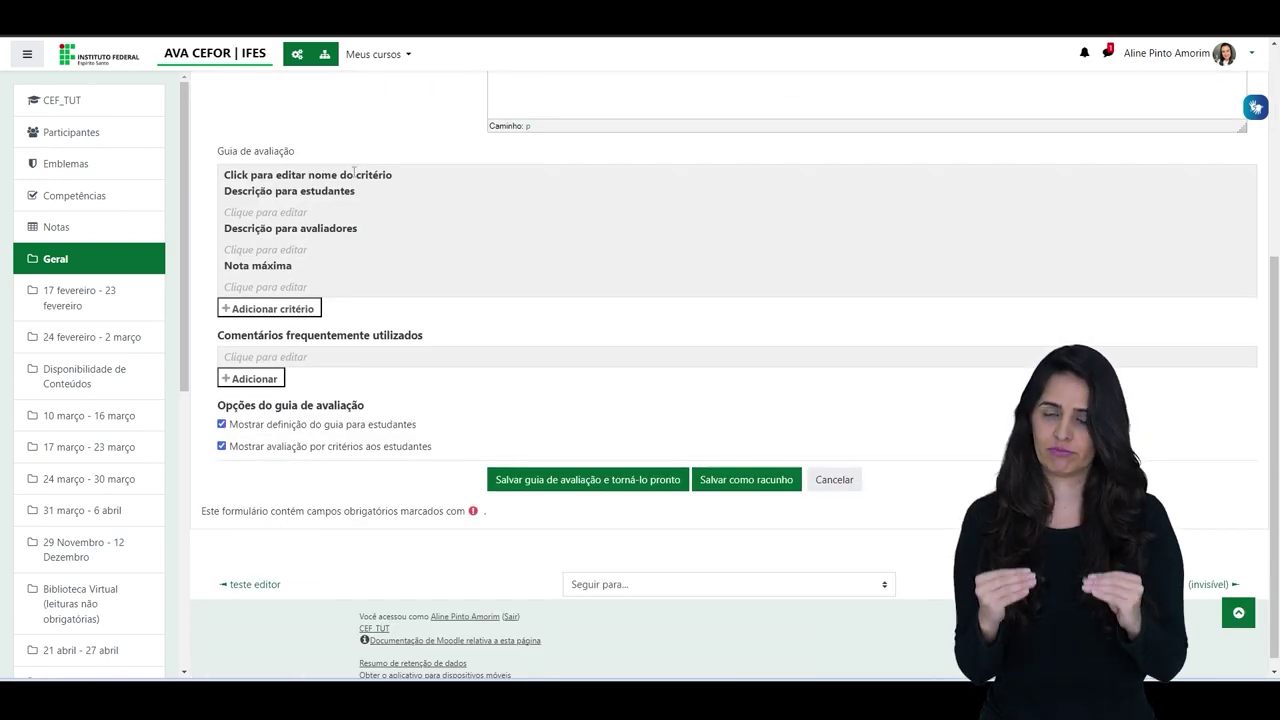
{"action": "left_click", "coordinate": [284, 174]}
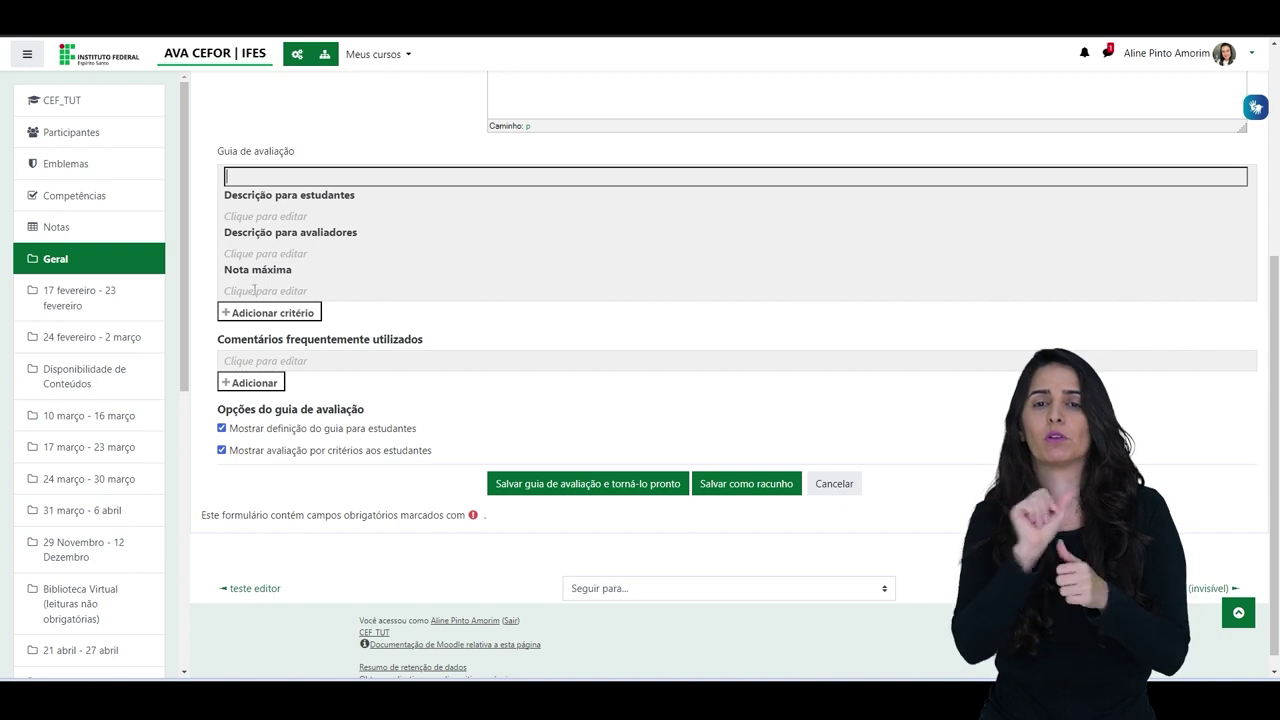
{"action": "left_click", "coordinate": [253, 290]}
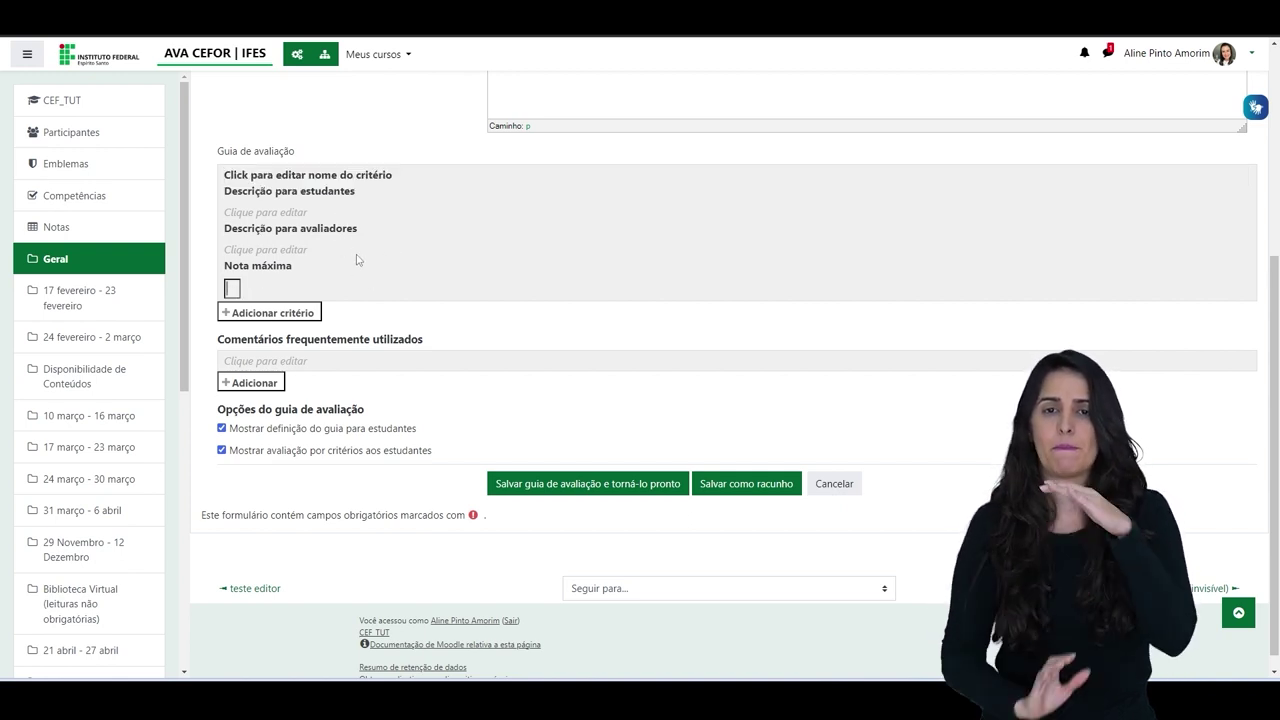
{"action": "scroll", "coordinate": [312, 250], "scroll_direction": "up", "scroll_amount": 1}
{"action": "left_click", "coordinate": [295, 244]}
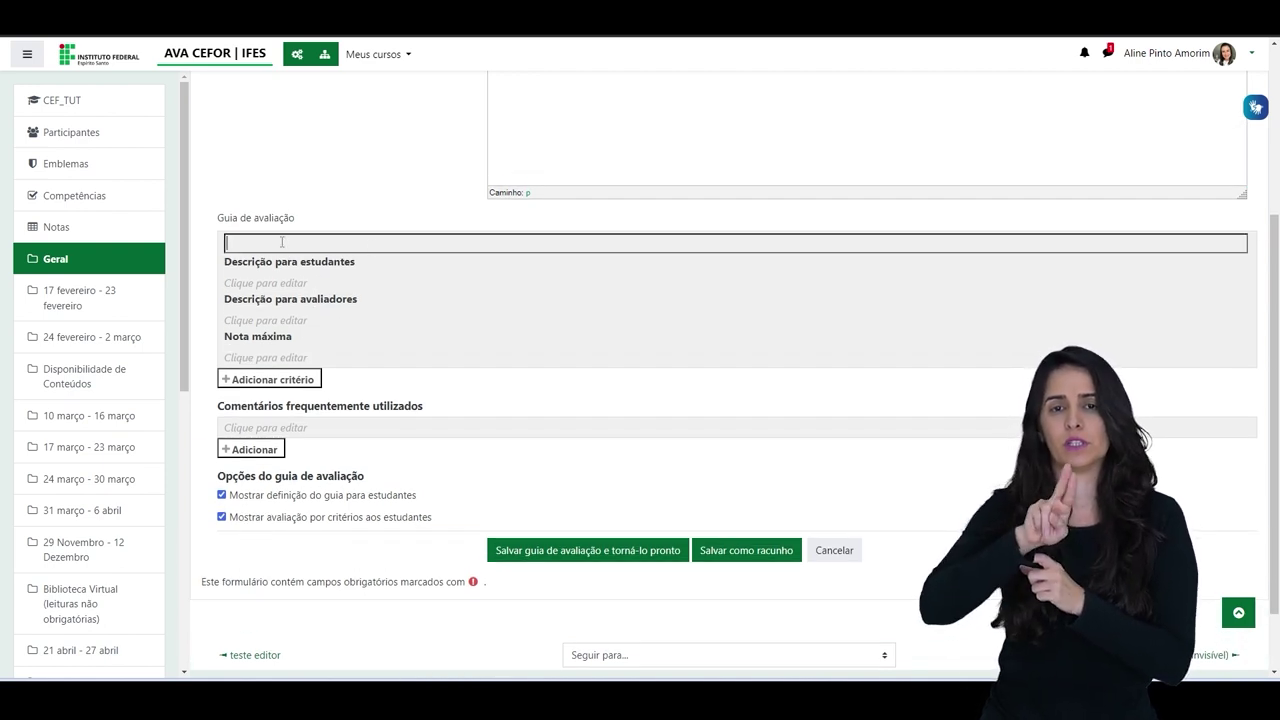
{"action": "left_click", "coordinate": [430, 284]}
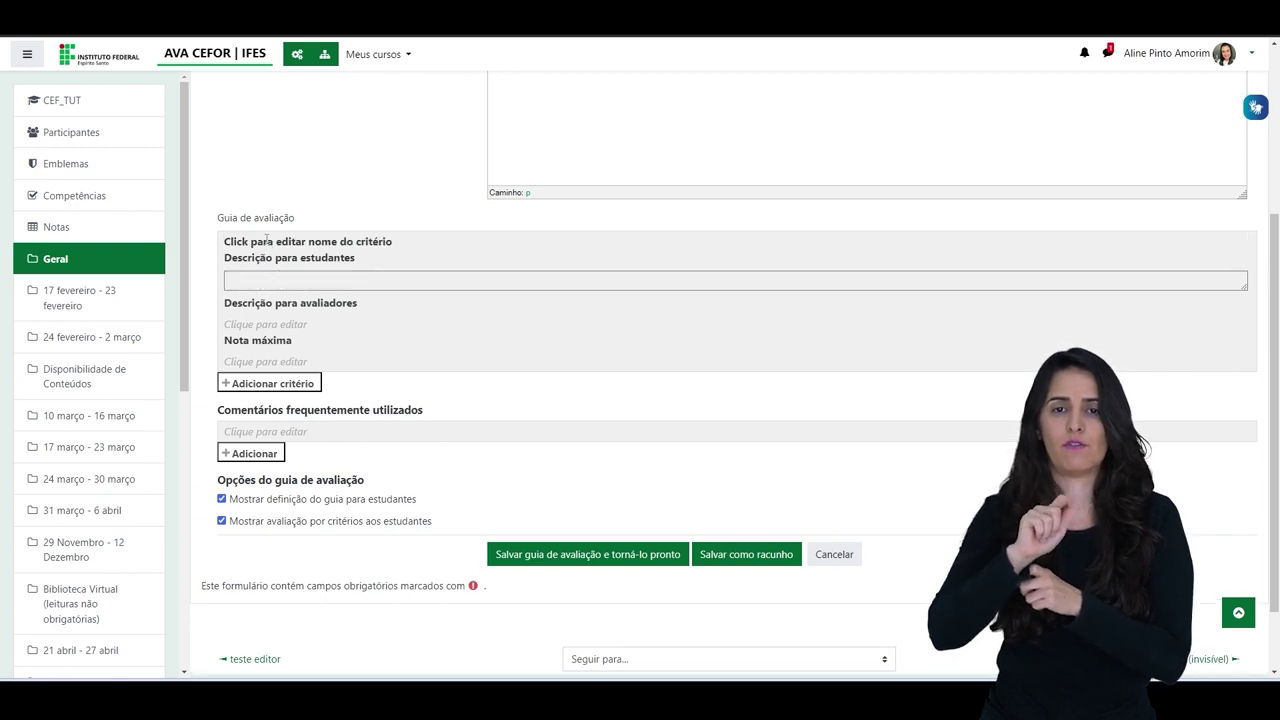
- Name the guide's first criterion "Participação mínima"
{"action": "left_click", "coordinate": [279, 238]}
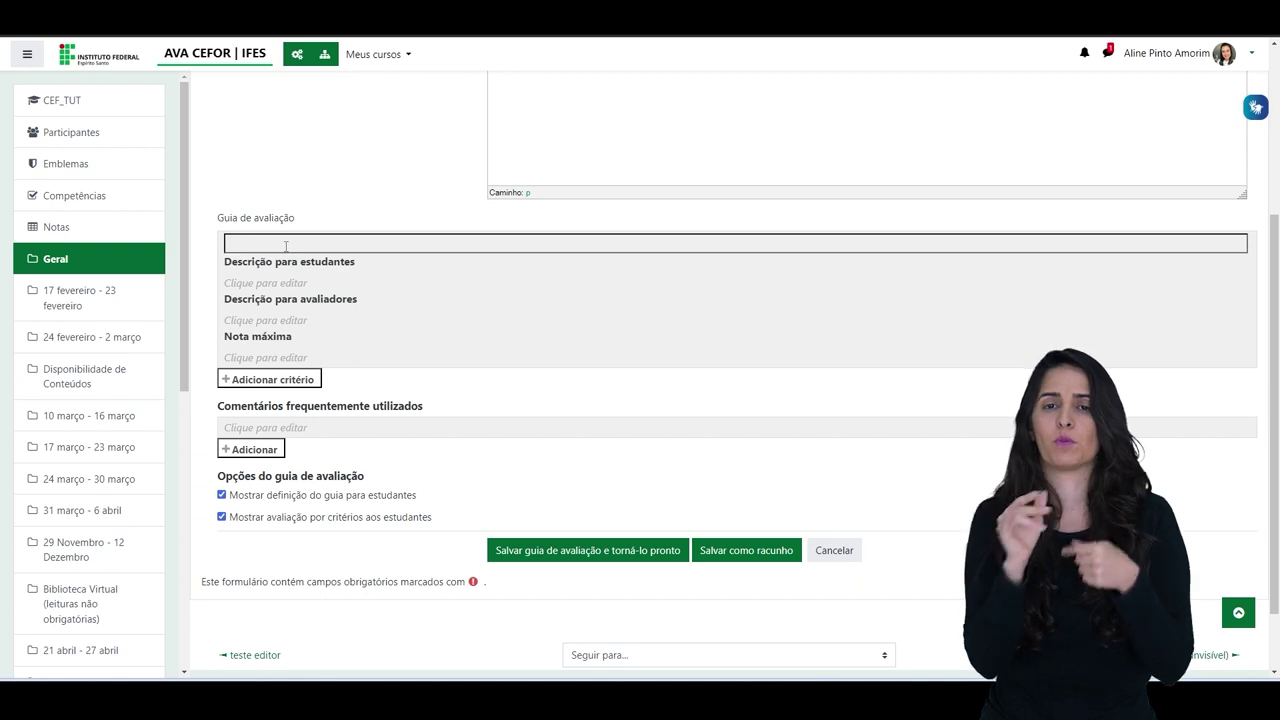
{"action": "type", "text": "Participação"}
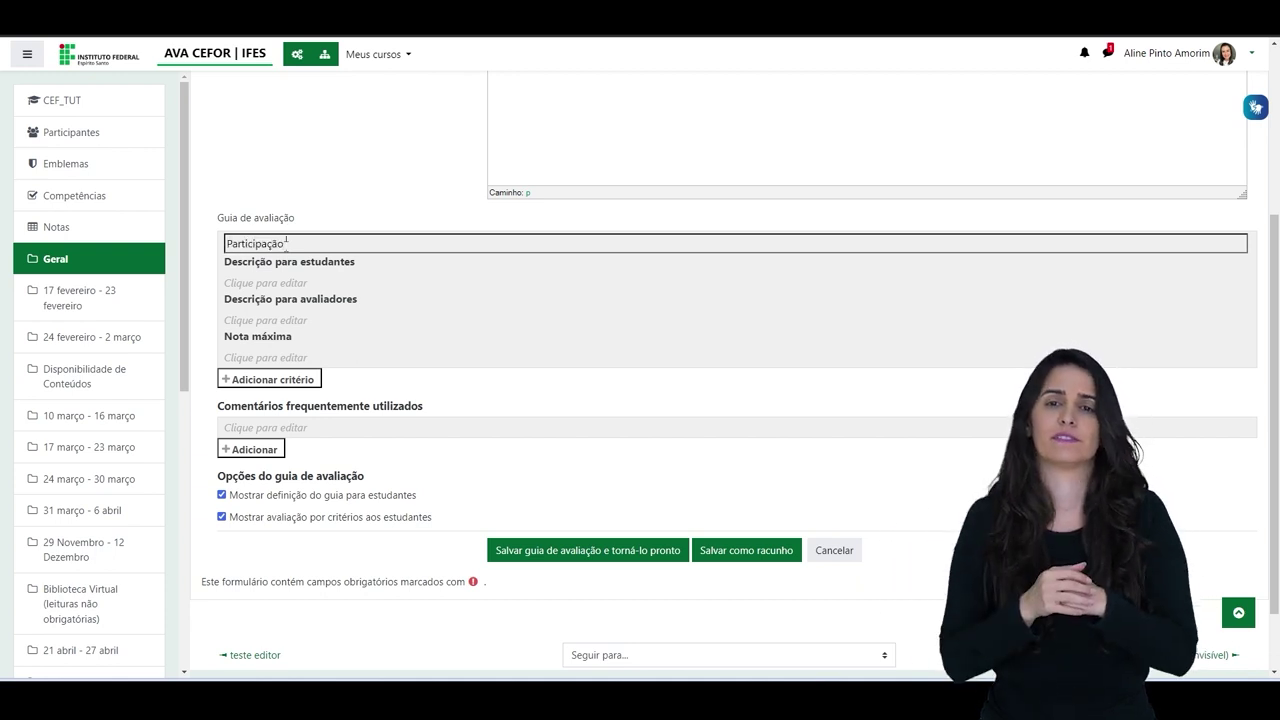
{"action": "type", "text": " mínima"}
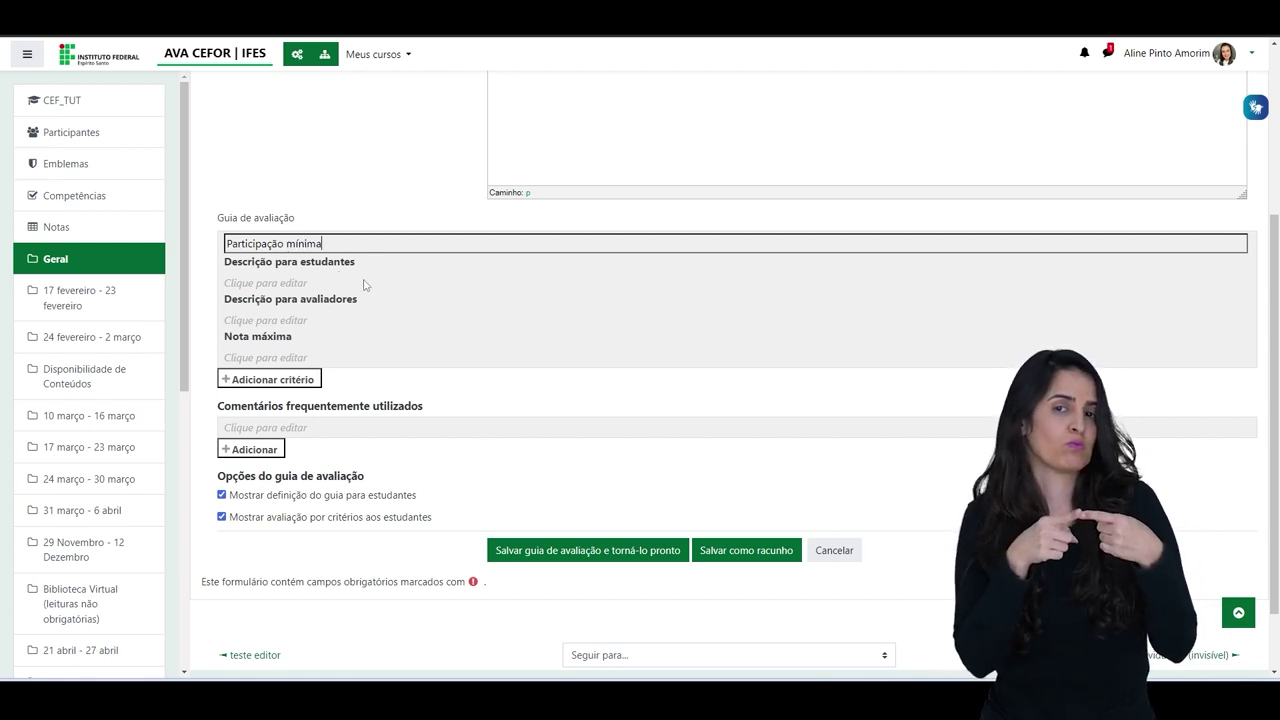
- Give the "Participação mínima" criterion the student description "Participou ativamente do fórum" and a maximum grade of 2
{"action": "left_click", "coordinate": [302, 279]}
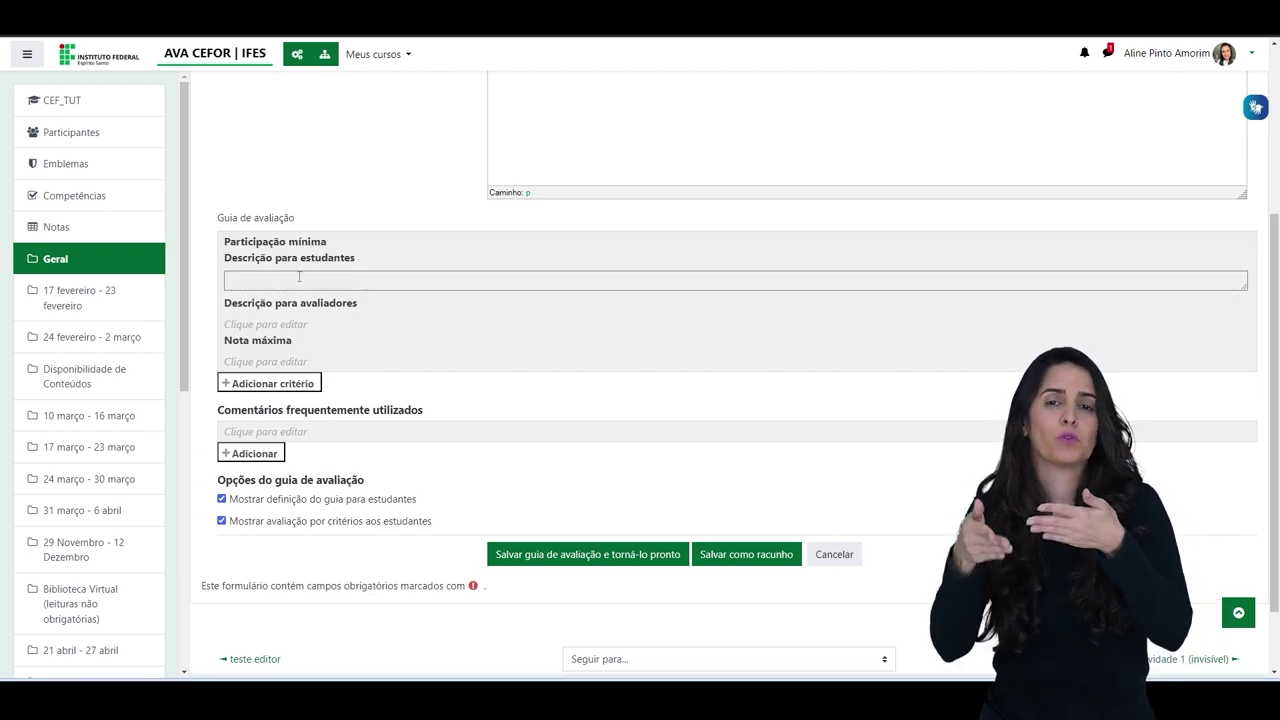
{"action": "type", "text": "Partic"}
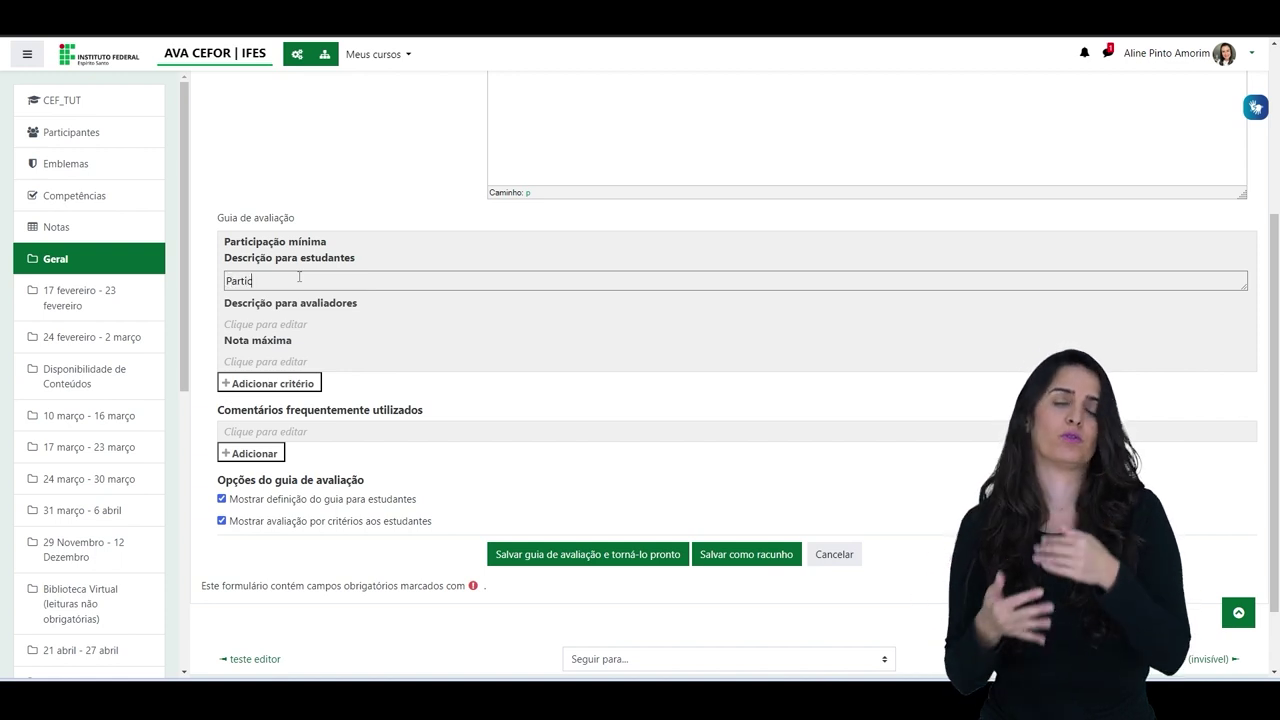
{"action": "type", "text": "ipou ativam"}
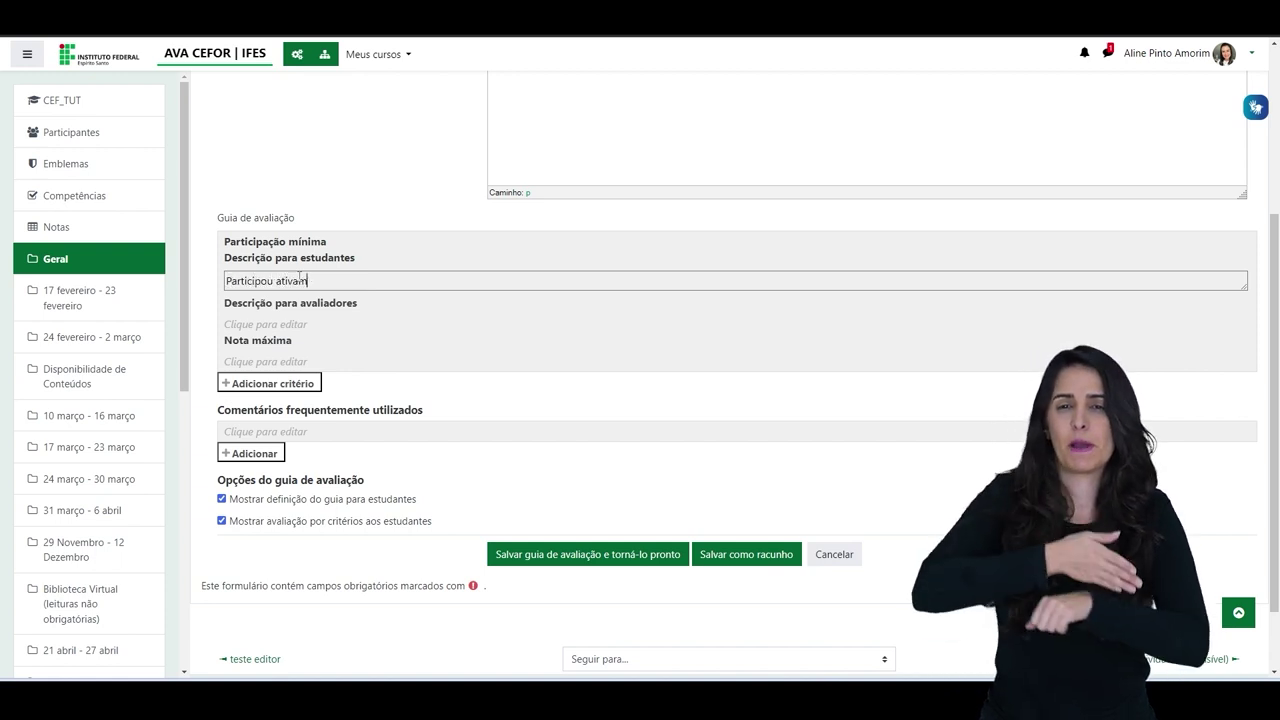
{"action": "type", "text": "ente do fórum"}
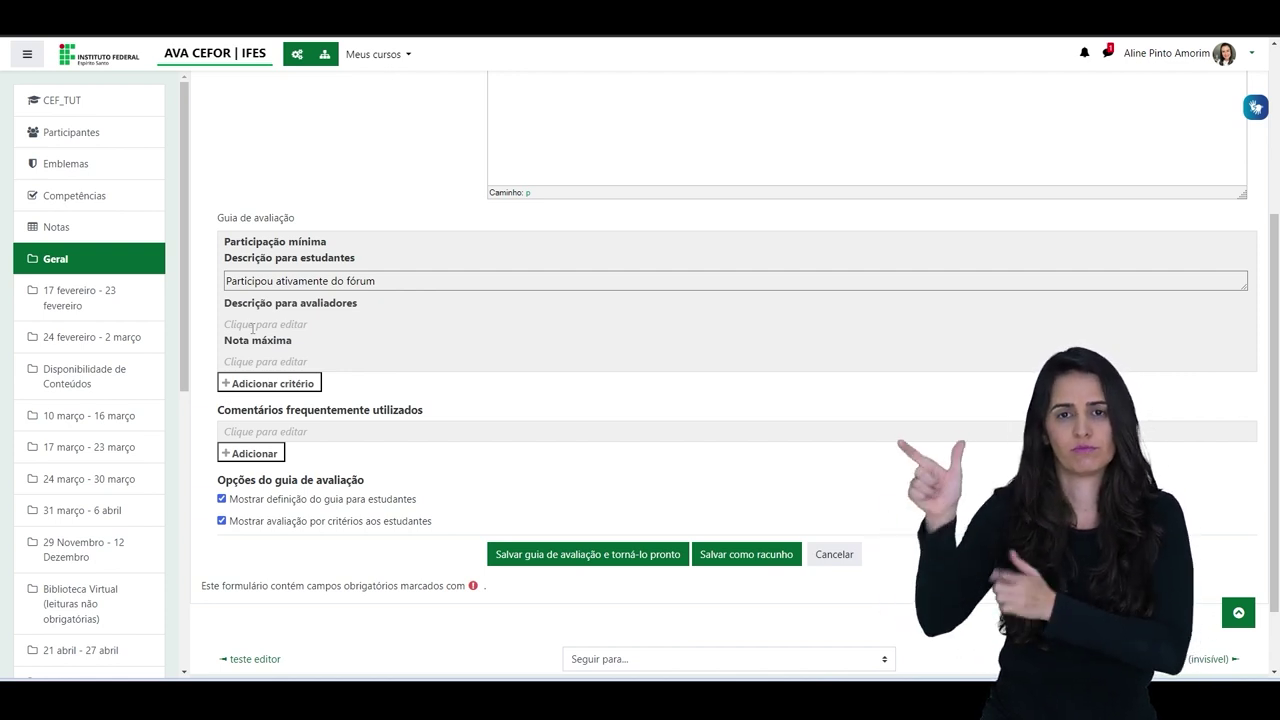
{"action": "left_click", "coordinate": [238, 366]}
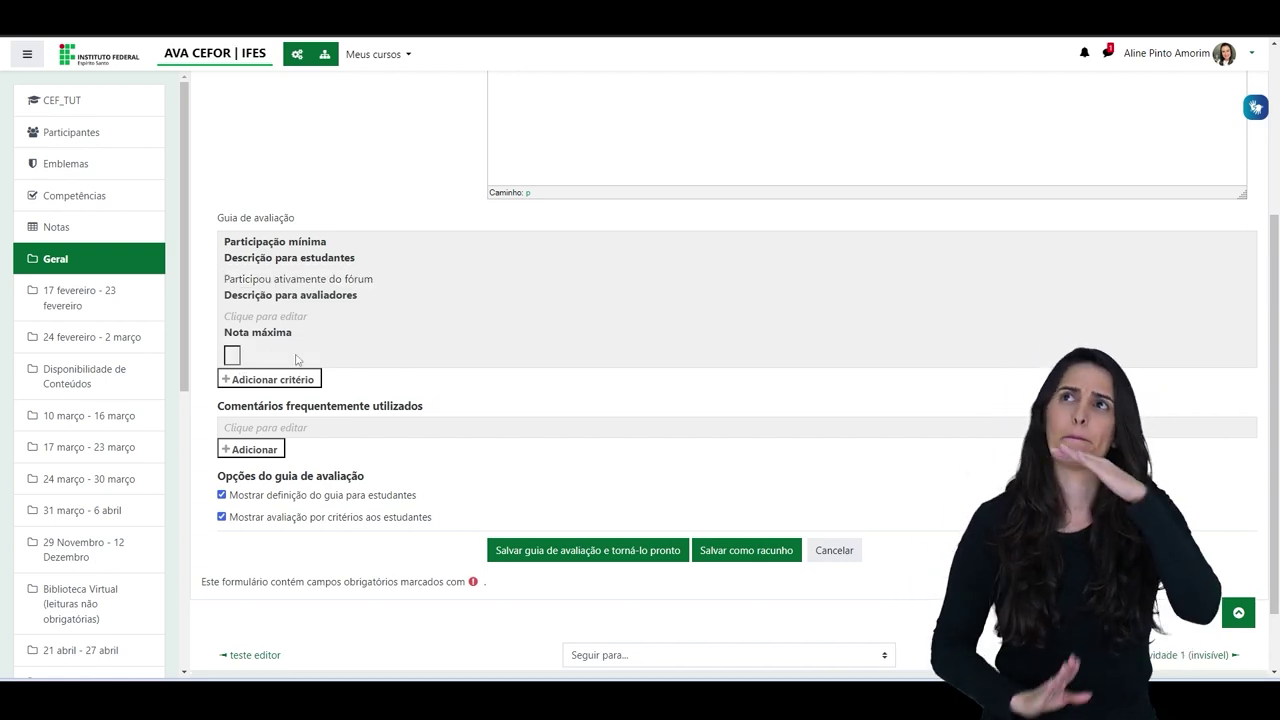
{"action": "type", "text": "2"}
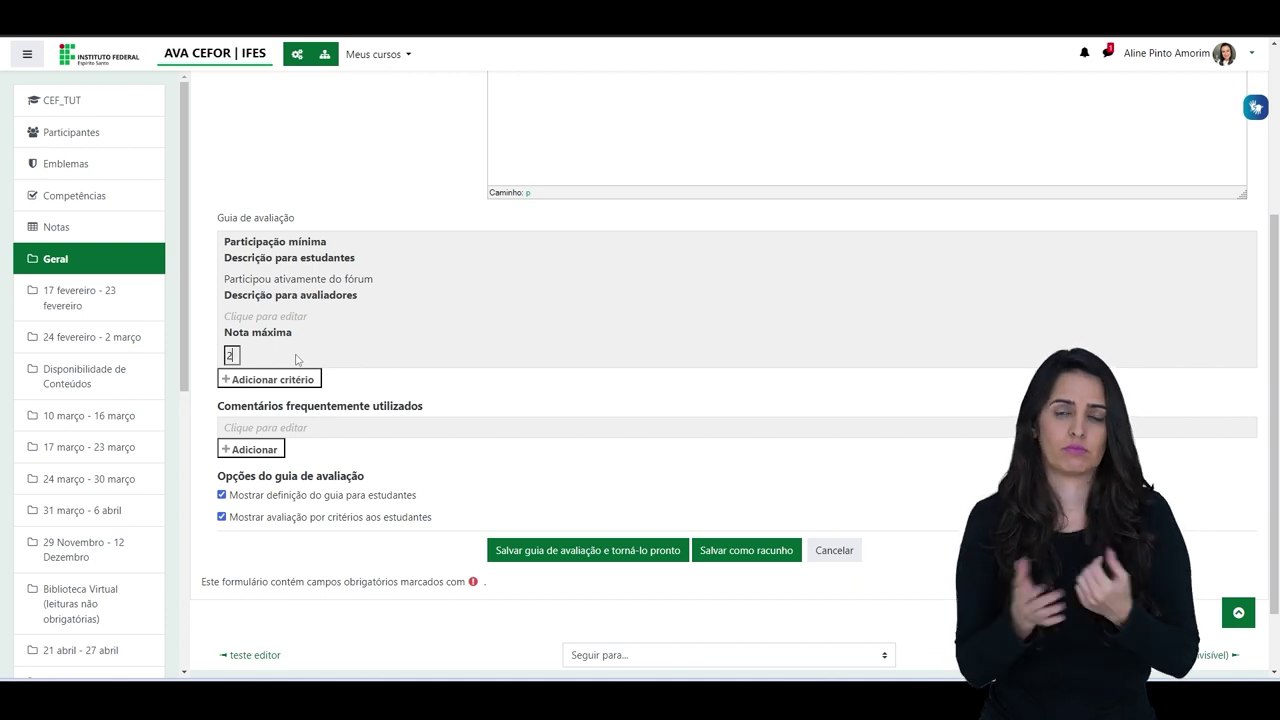
- Add a second criterion to the grading guide and name it "Postagem de uma imagem"
{"action": "left_click", "coordinate": [267, 380]}
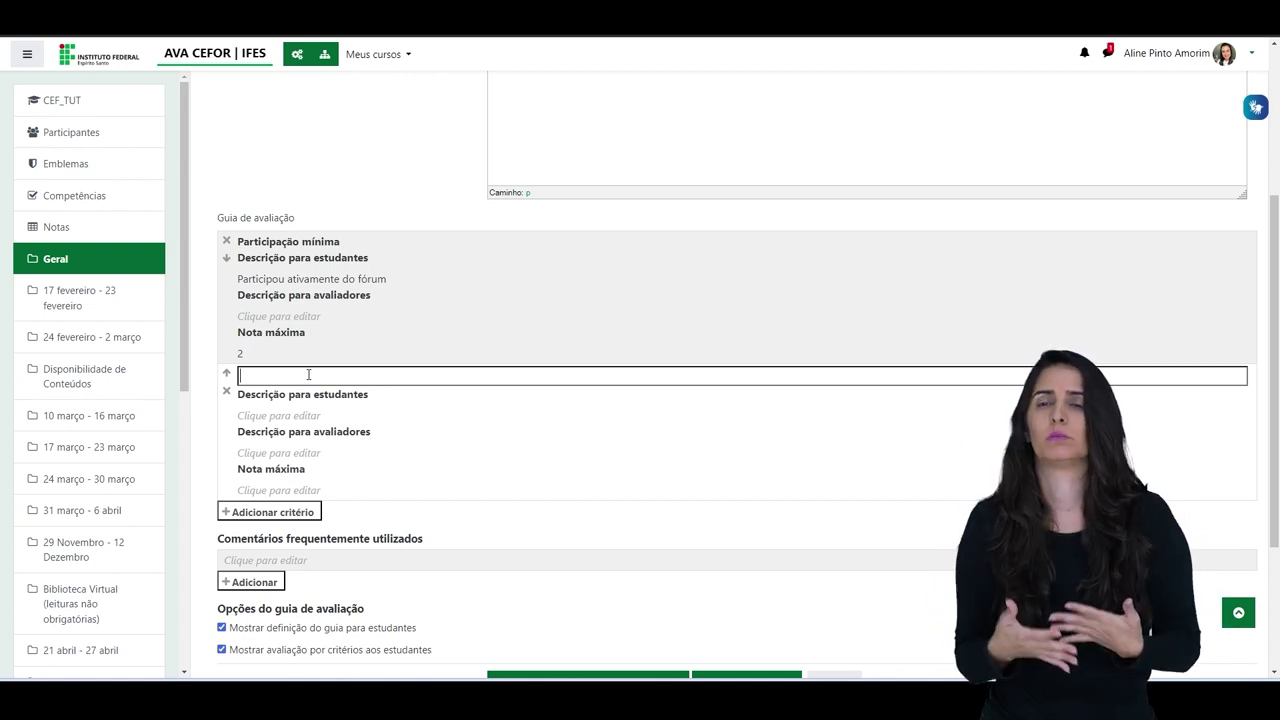
{"action": "type", "text": "Post"}
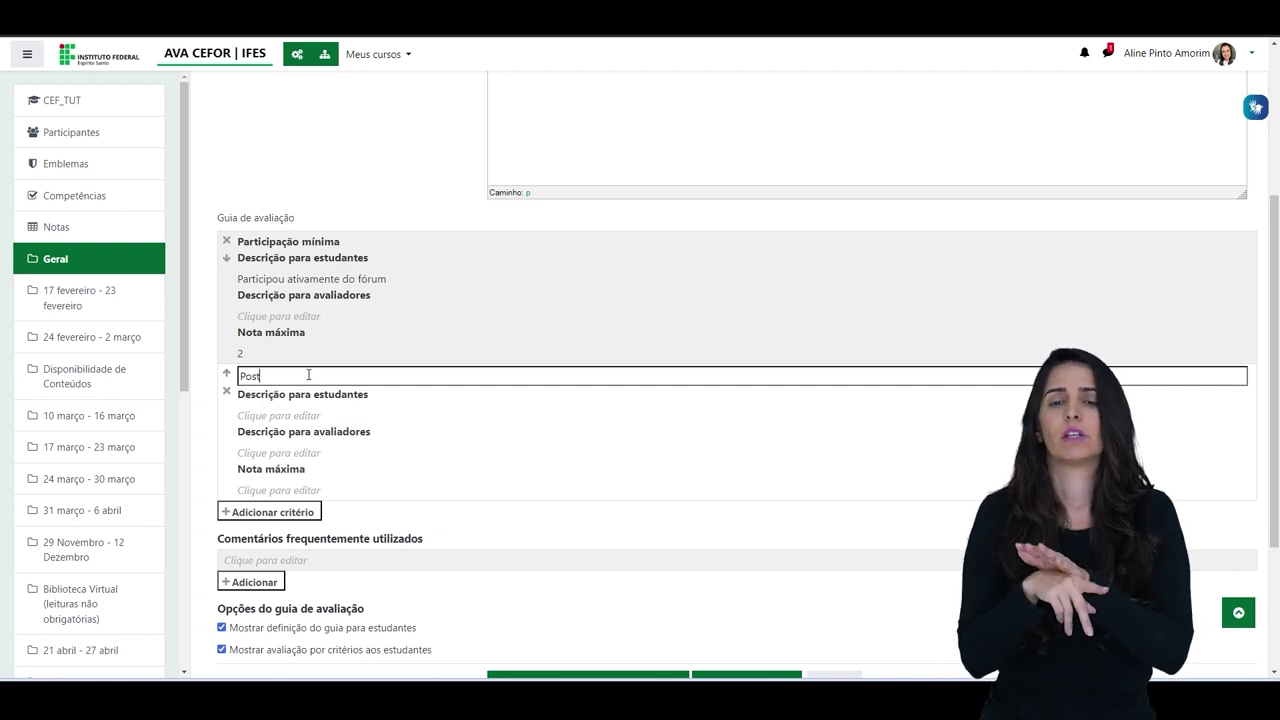
{"action": "type", "text": "agem de "}
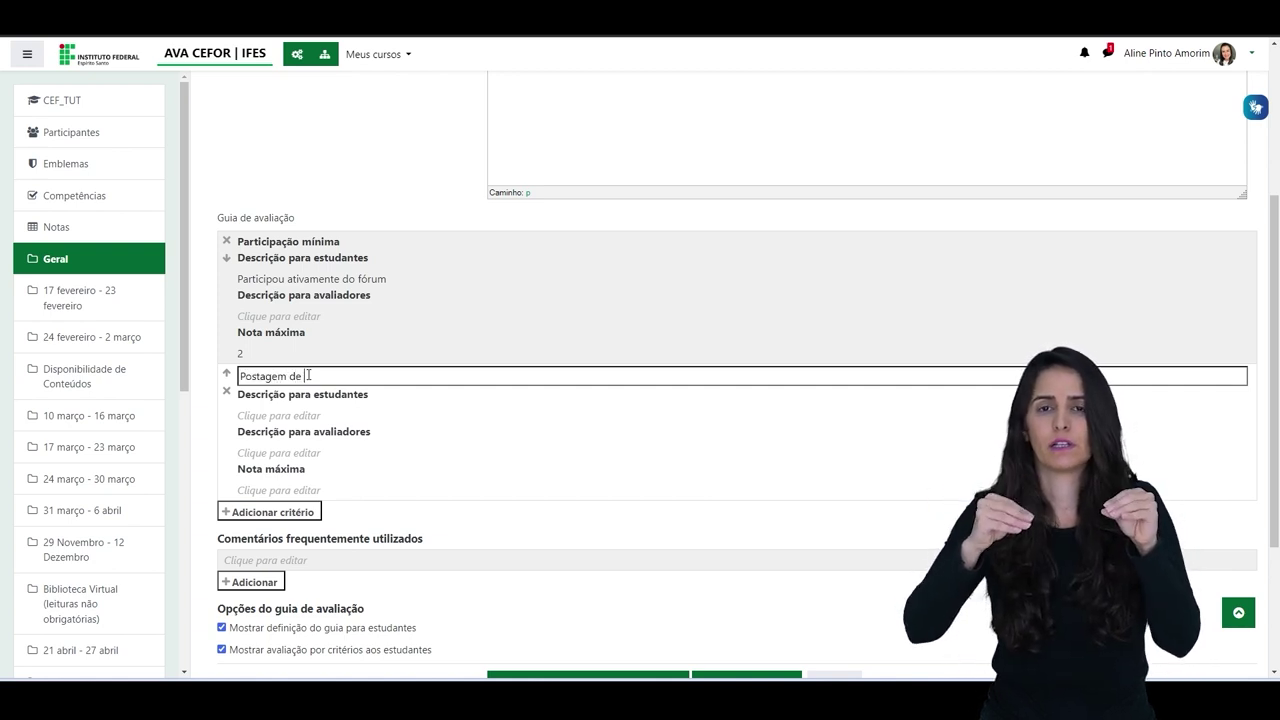
{"action": "type", "text": "uma imagem"}
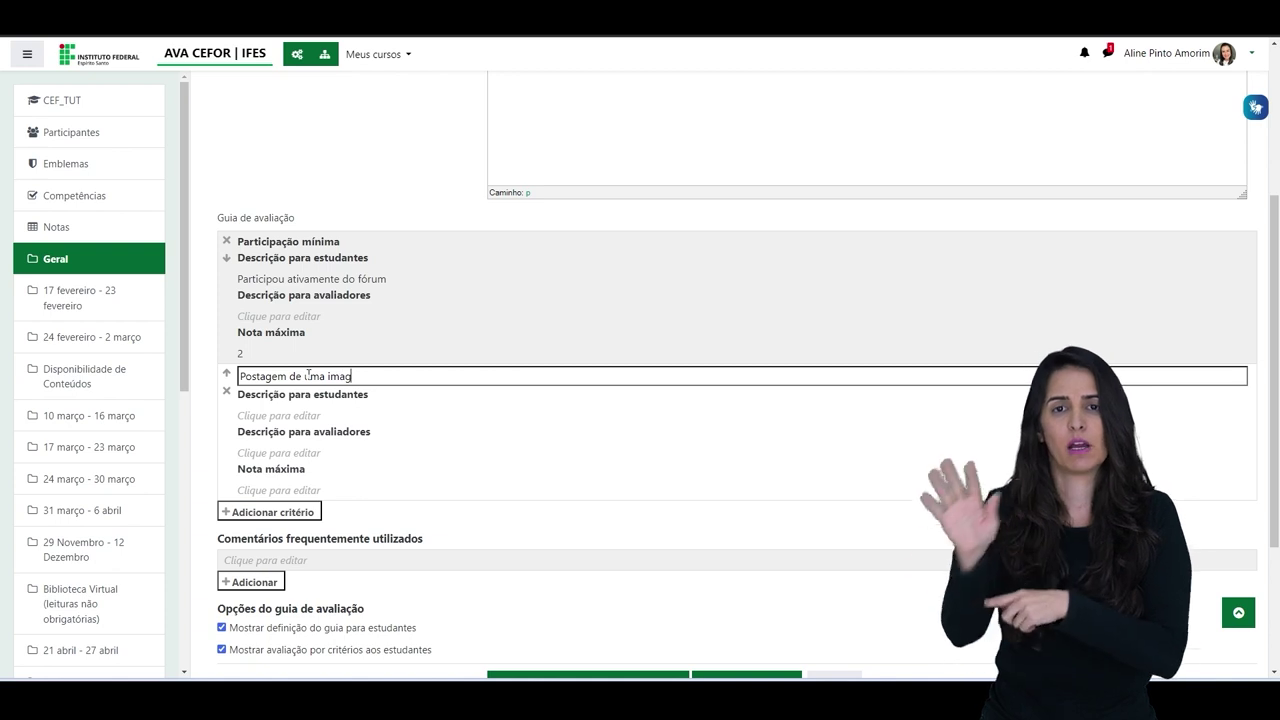
- Enter "imagem relacionada..." as the student description of the "Postagem de uma imagem" criterion
{"action": "left_click", "coordinate": [395, 415]}
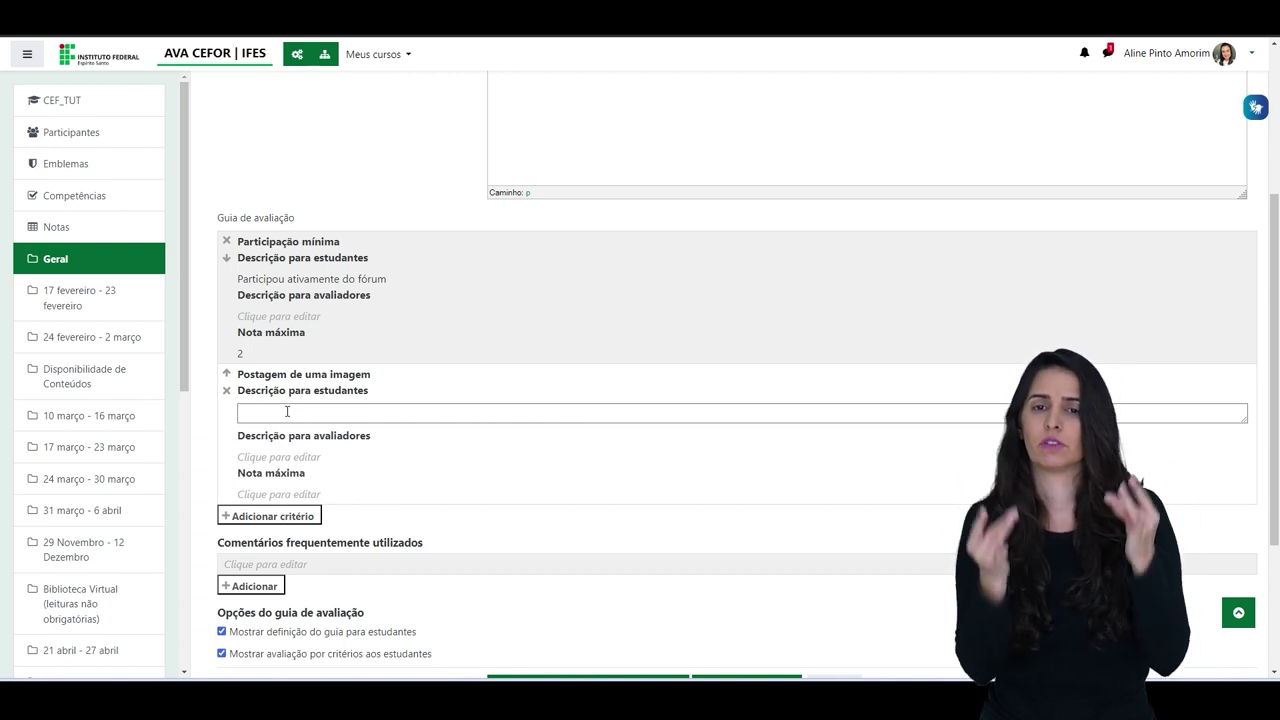
{"action": "type", "text": "imagem"}
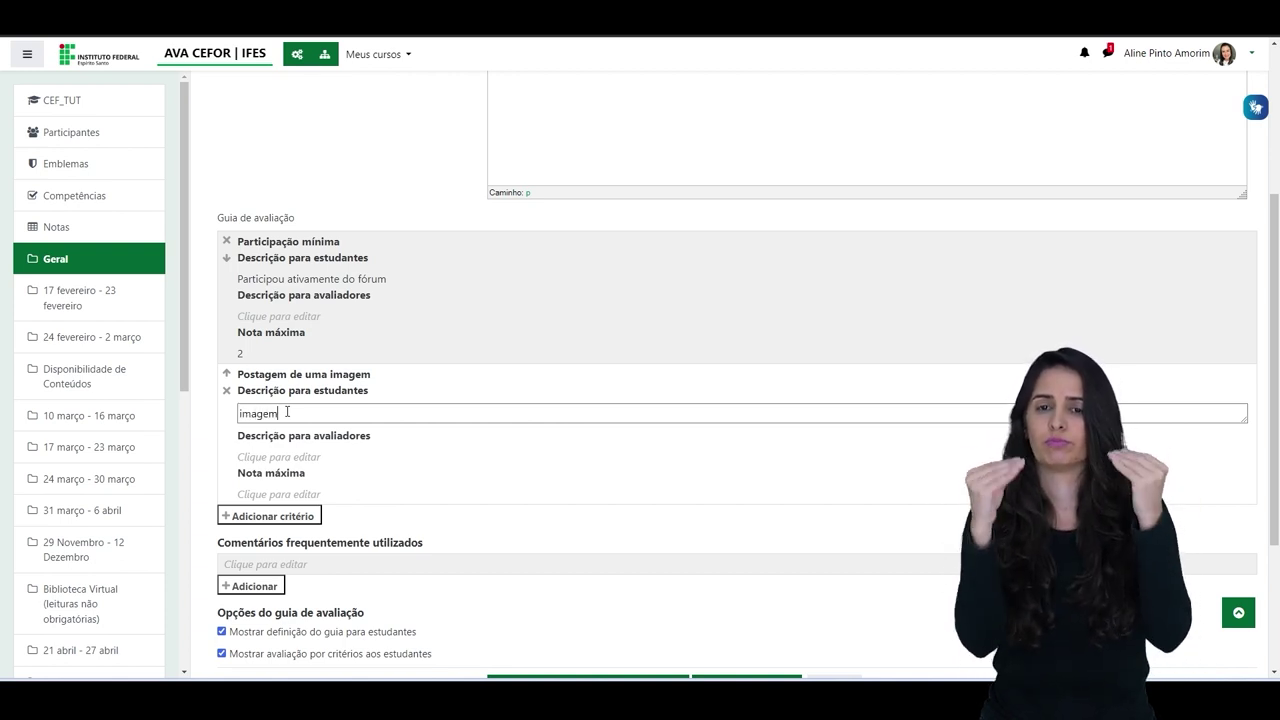
{"action": "type", "text": " r"}
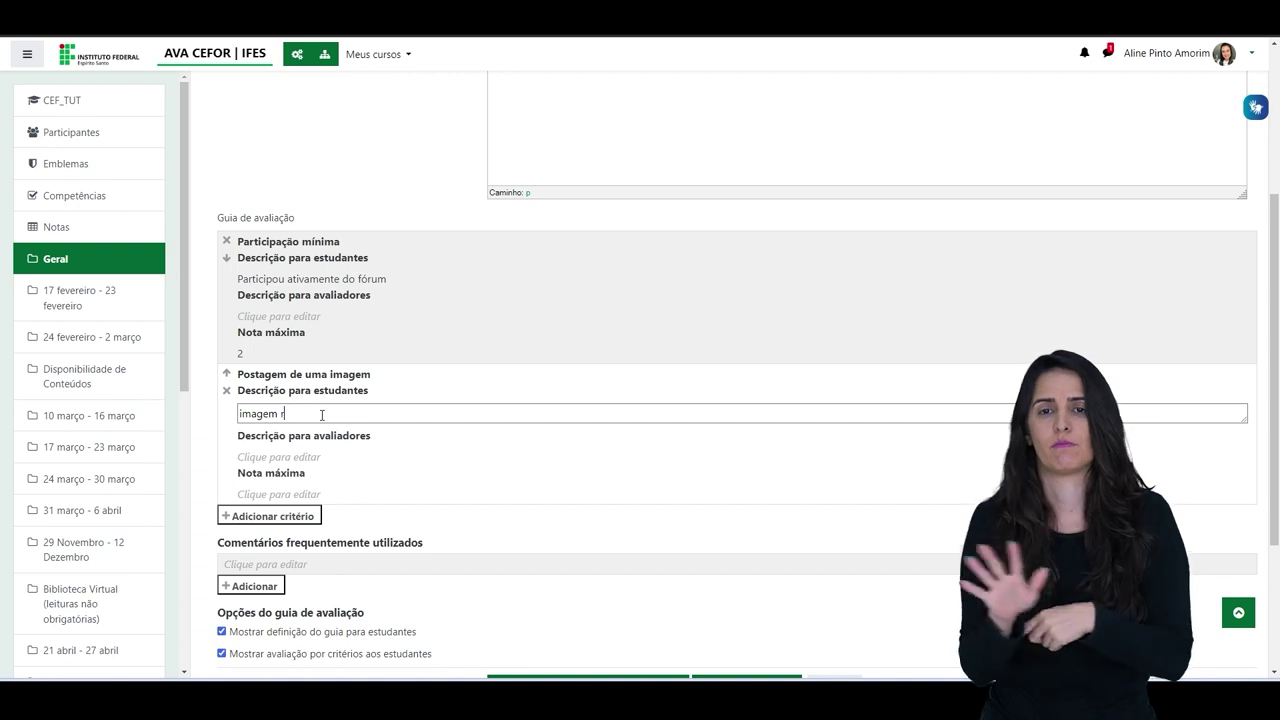
{"action": "type", "text": "elacionada..."}
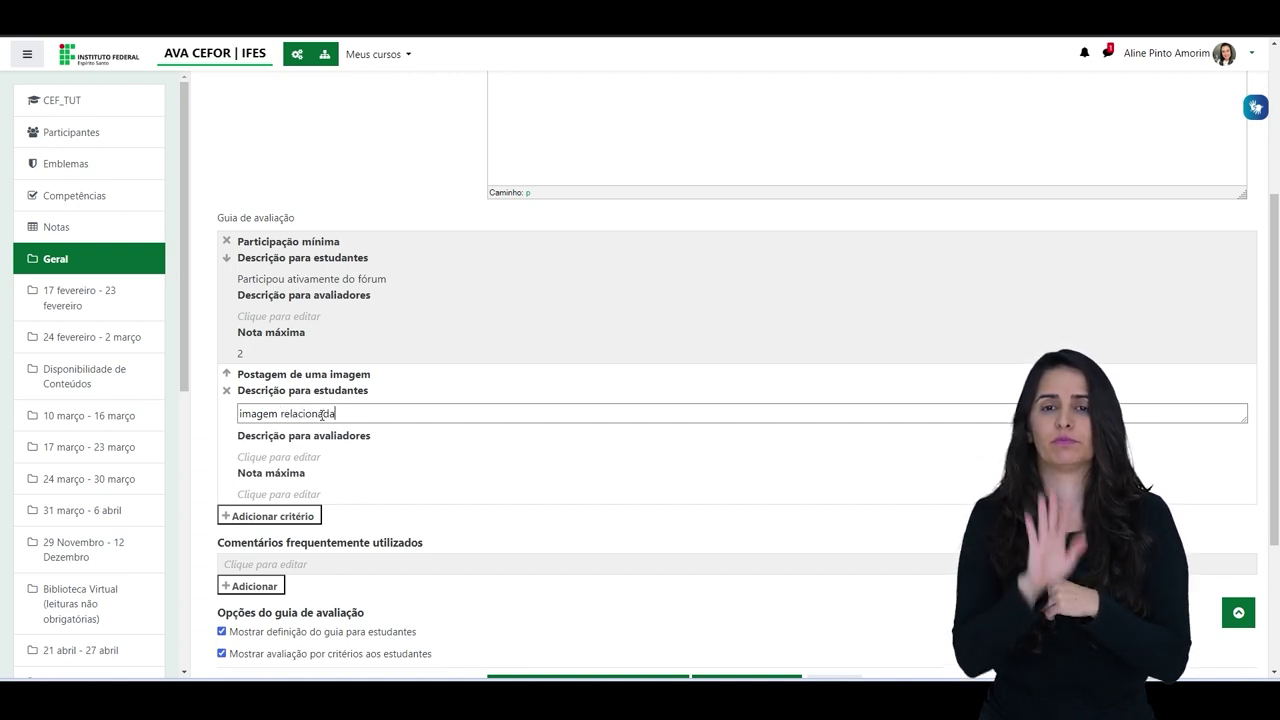
{"action": "left_click", "coordinate": [459, 457]}
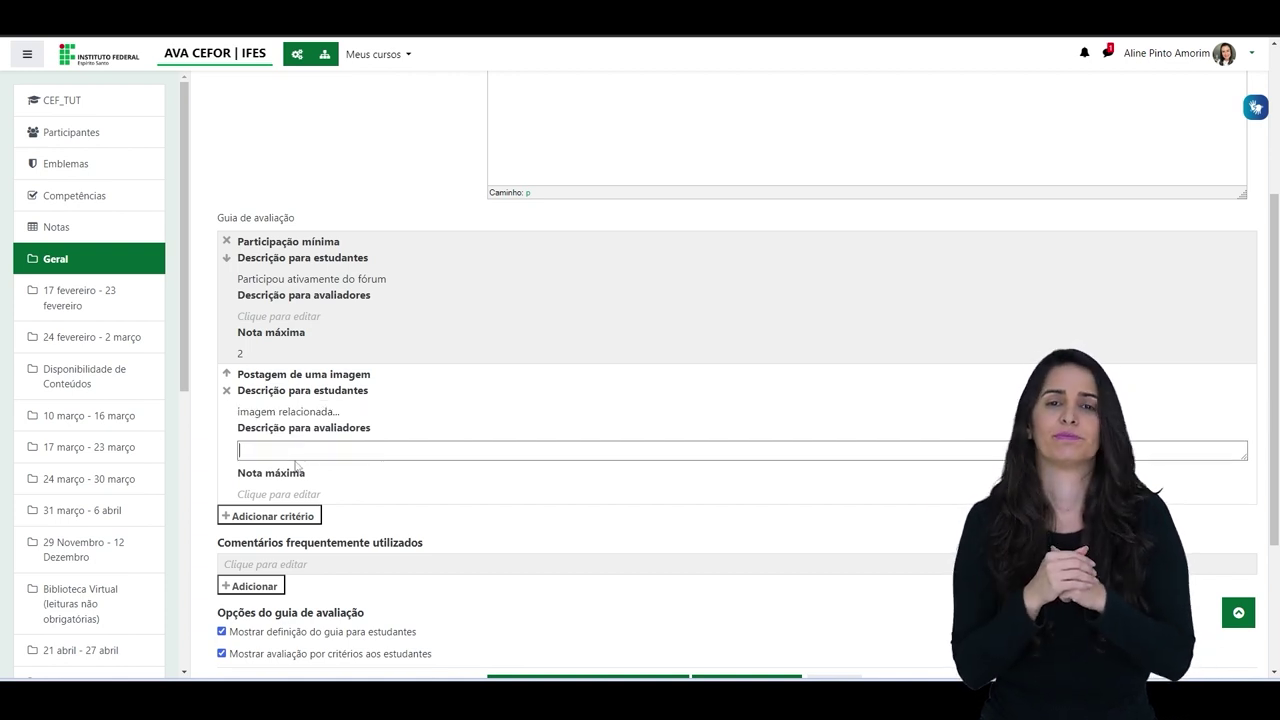
- Set the maximum grade of the "Postagem de uma imagem" criterion to 3, leaving its evaluator description blank
{"action": "left_click", "coordinate": [386, 484]}
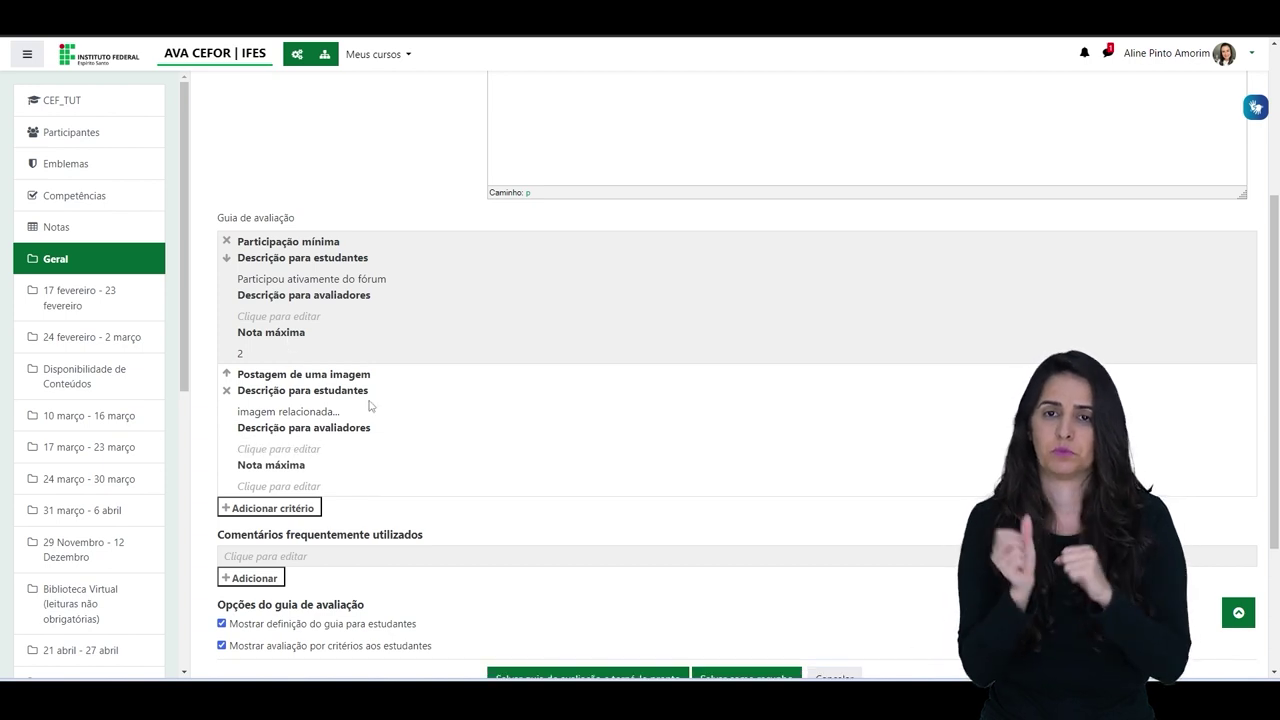
{"action": "left_click", "coordinate": [373, 490]}
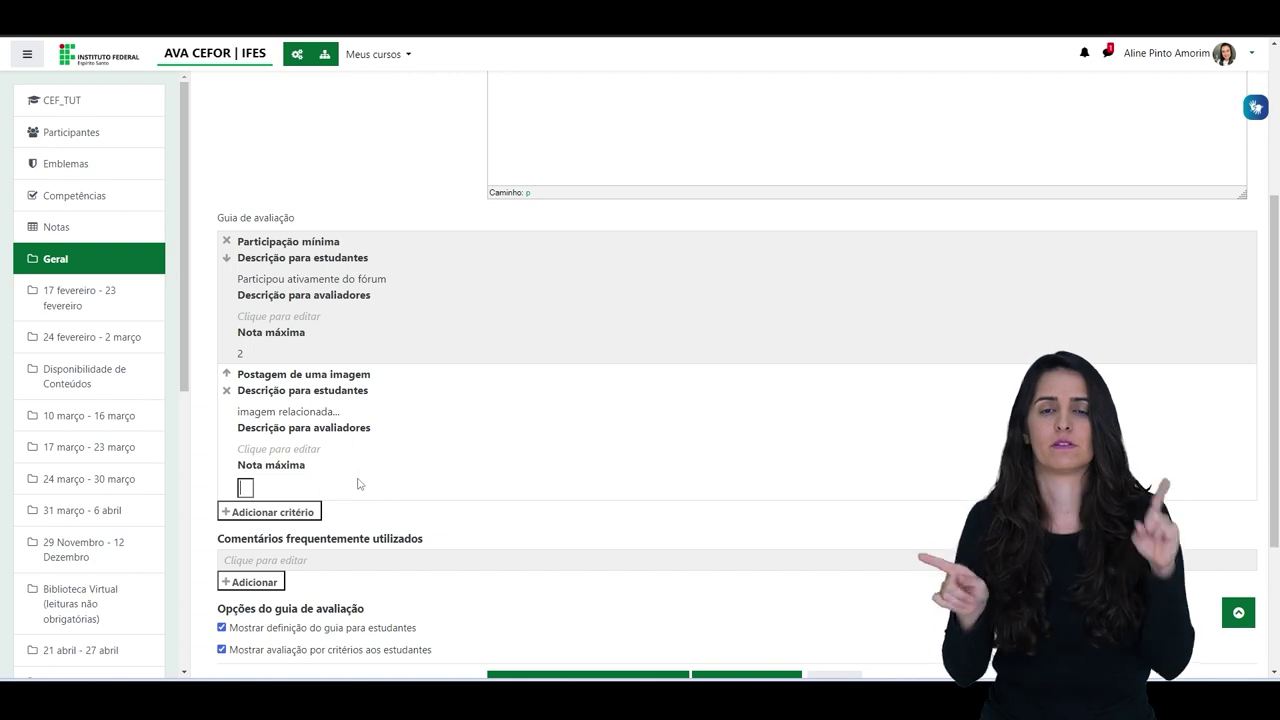
{"action": "type", "text": "3"}
{"action": "left_click", "coordinate": [430, 508]}
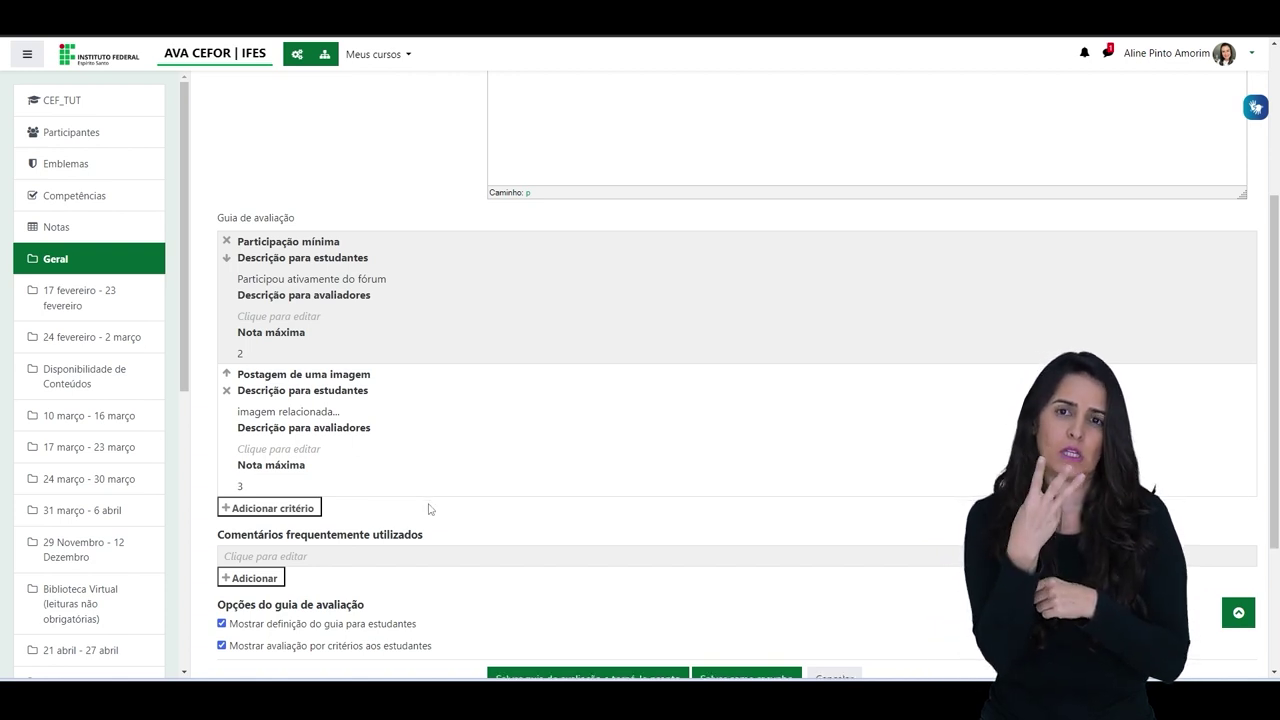
- Save the grading guide as ready for use and review its saved criteria and options
{"action": "scroll", "coordinate": [346, 483], "scroll_direction": "down", "scroll_amount": 1}
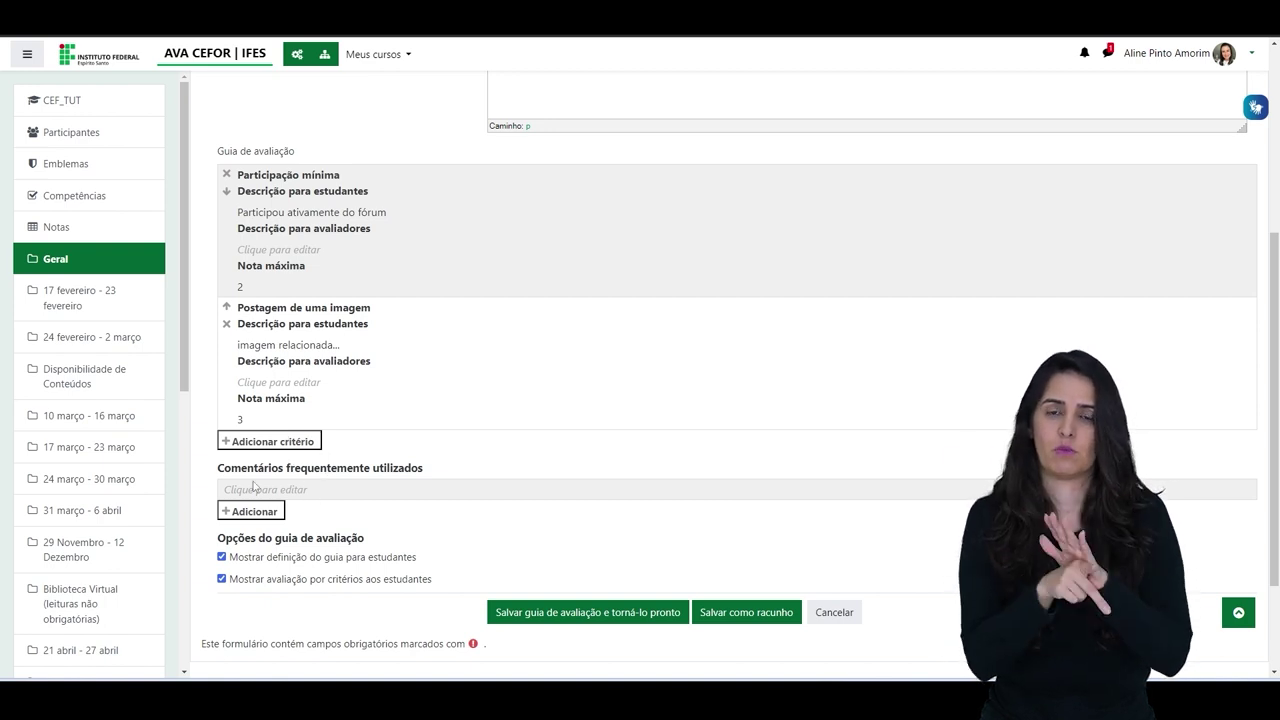
{"action": "scroll", "coordinate": [421, 497], "scroll_direction": "down", "scroll_amount": 2}
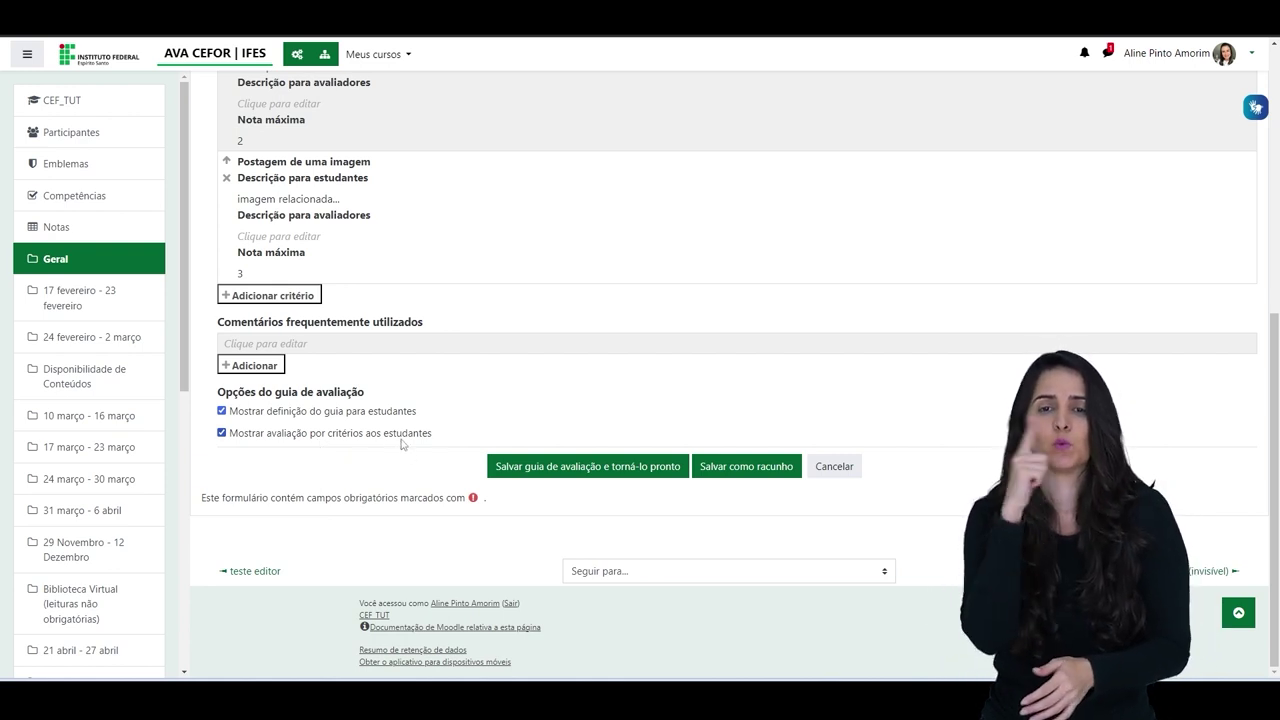
{"action": "left_click", "coordinate": [552, 466]}
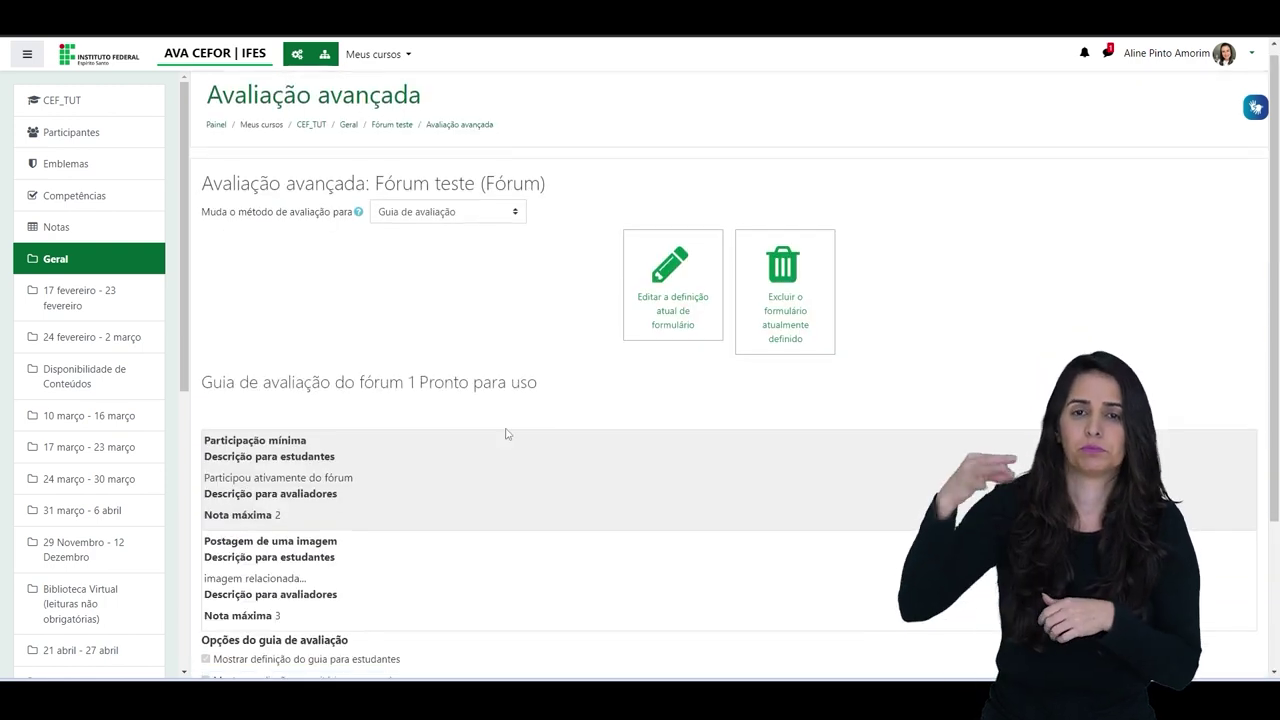
{"action": "scroll", "coordinate": [524, 399], "scroll_direction": "down", "scroll_amount": 2}
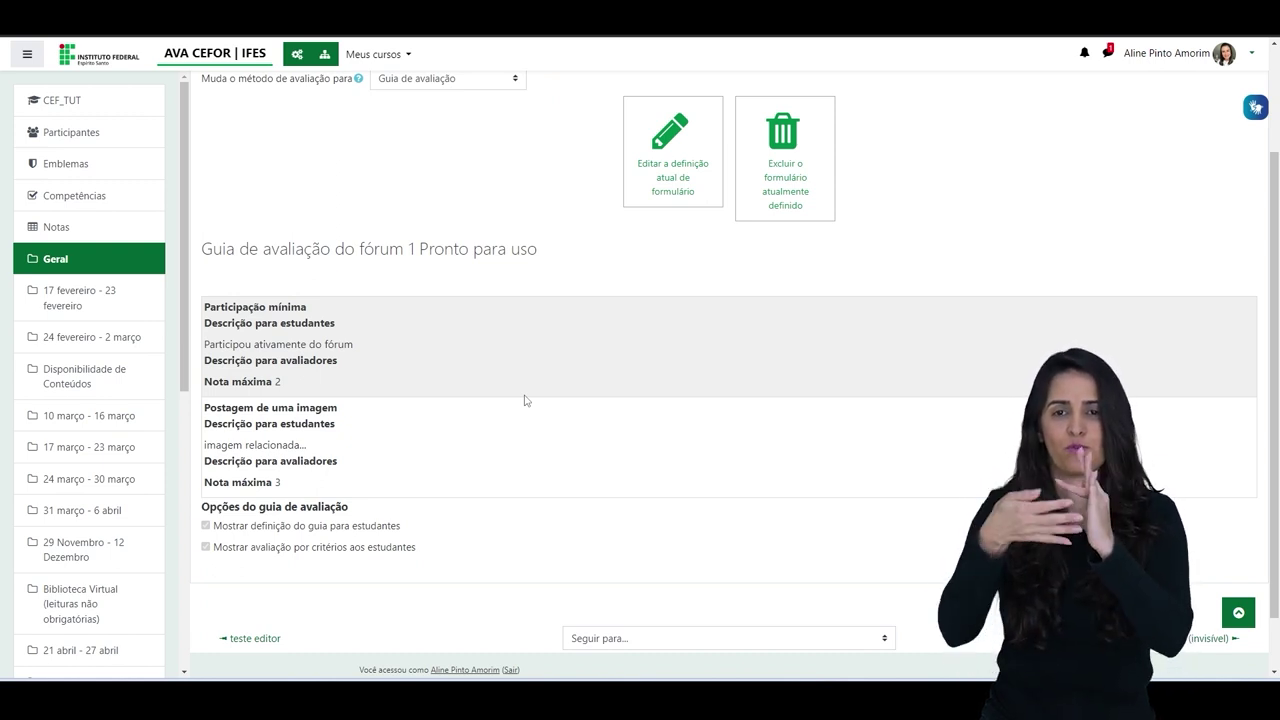
- Change the forum's advanced grading method to Rubrica
{"action": "scroll", "coordinate": [503, 235], "scroll_direction": "up", "scroll_amount": 2}
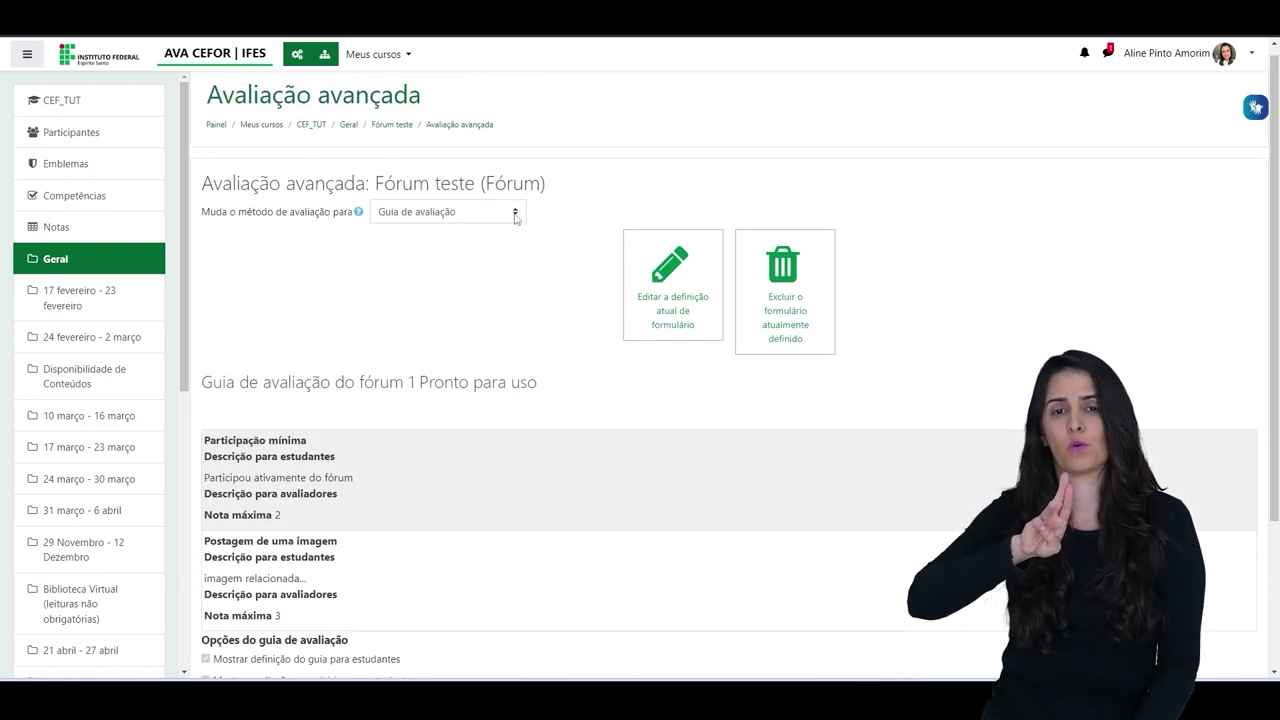
{"action": "left_click", "coordinate": [515, 214]}
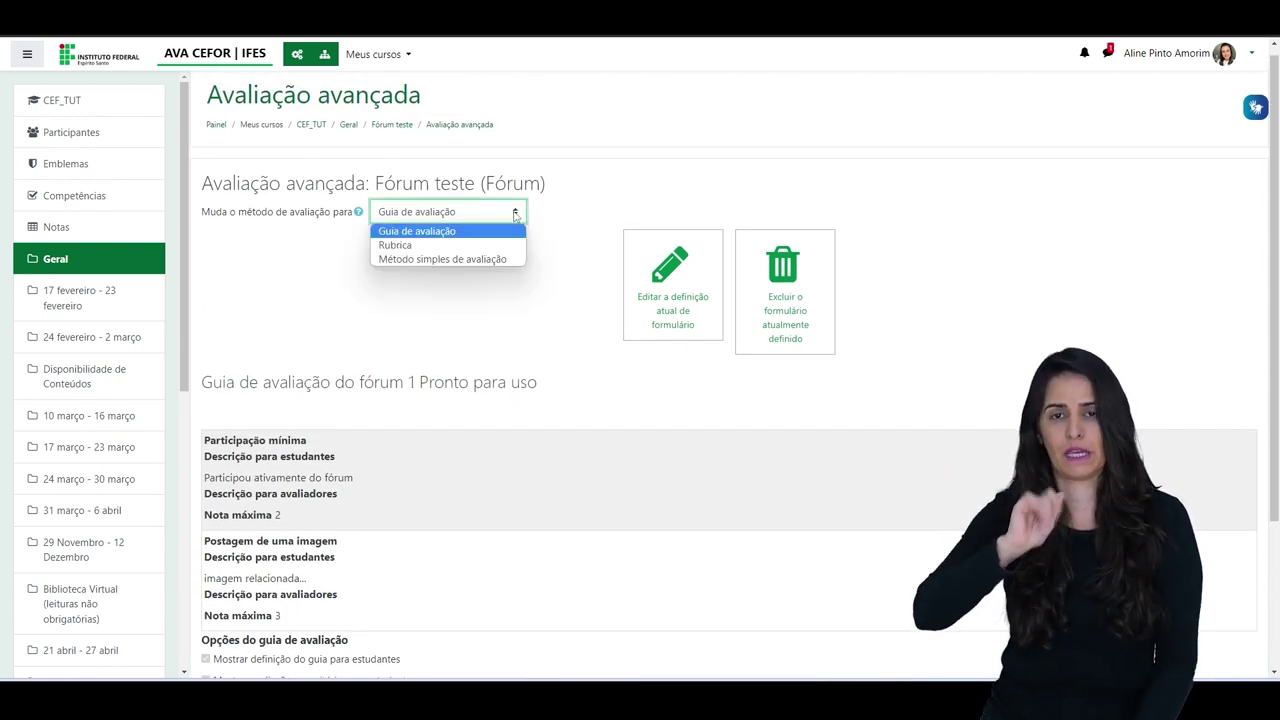
{"action": "left_click", "coordinate": [448, 245]}
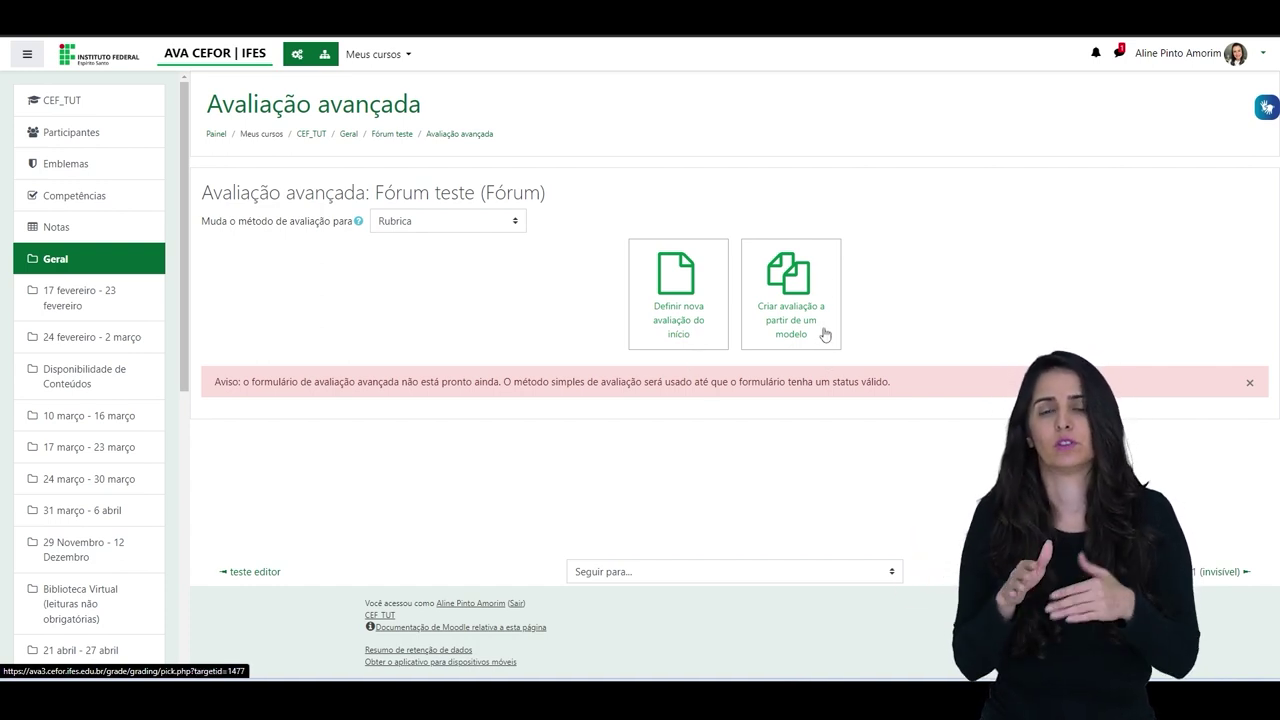
- Examine the blank form for defining a rubric from scratch, including its criterion levels and options, and return to the advanced grading page
{"action": "left_click", "coordinate": [688, 303]}
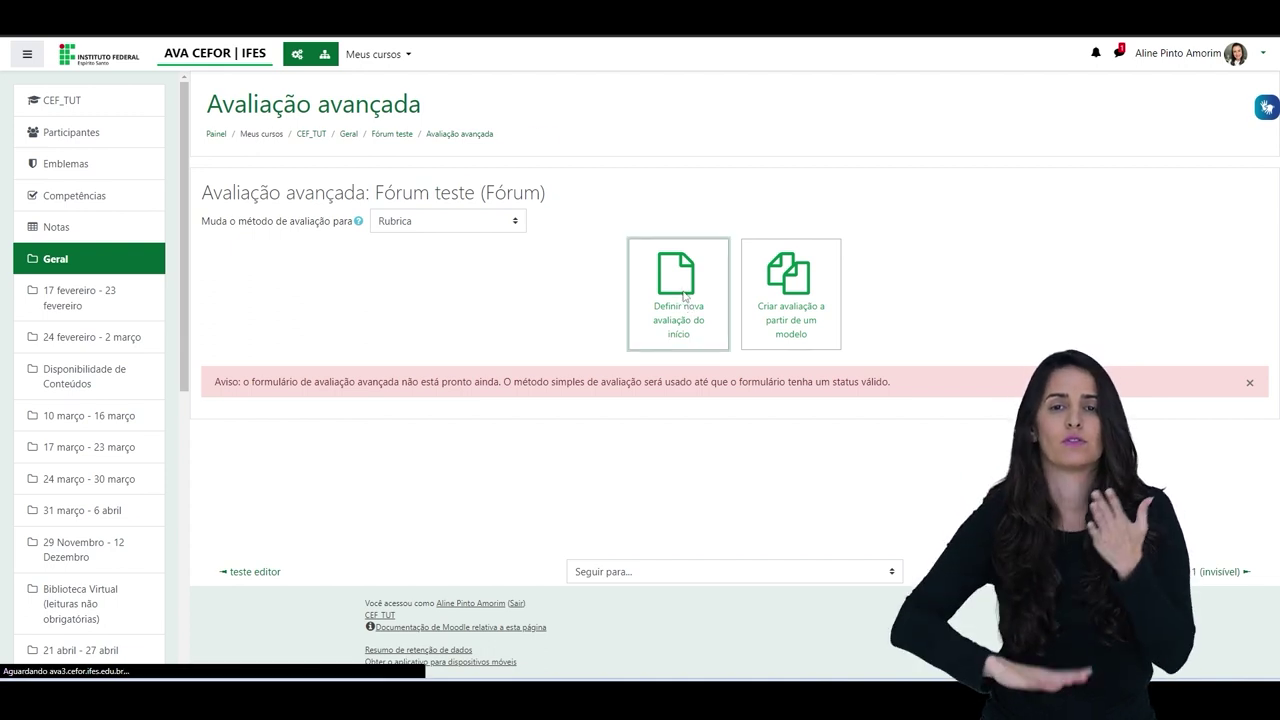
{"action": "scroll", "coordinate": [683, 289], "scroll_direction": "down", "scroll_amount": 2}
{"action": "scroll", "coordinate": [683, 289], "scroll_direction": "up", "scroll_amount": 1}
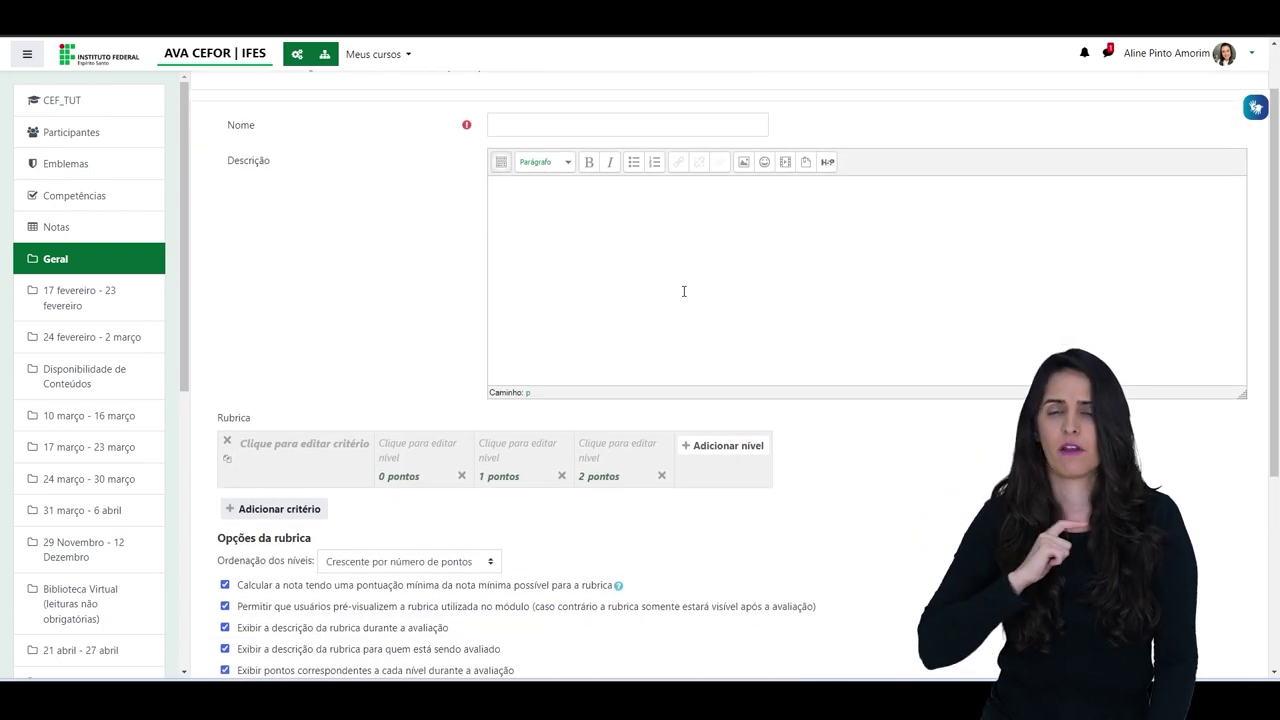
{"action": "scroll", "coordinate": [549, 204], "scroll_direction": "down", "scroll_amount": 3}
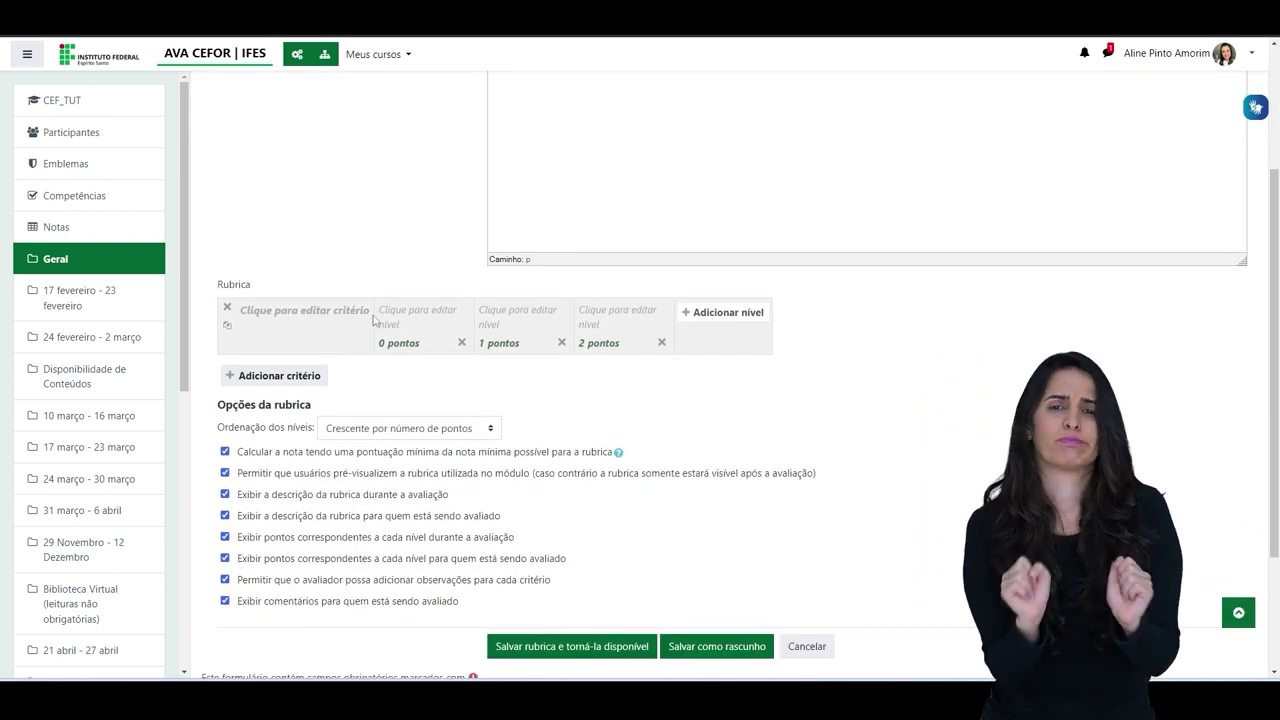
{"action": "scroll", "coordinate": [668, 386], "scroll_direction": "up", "scroll_amount": 3}
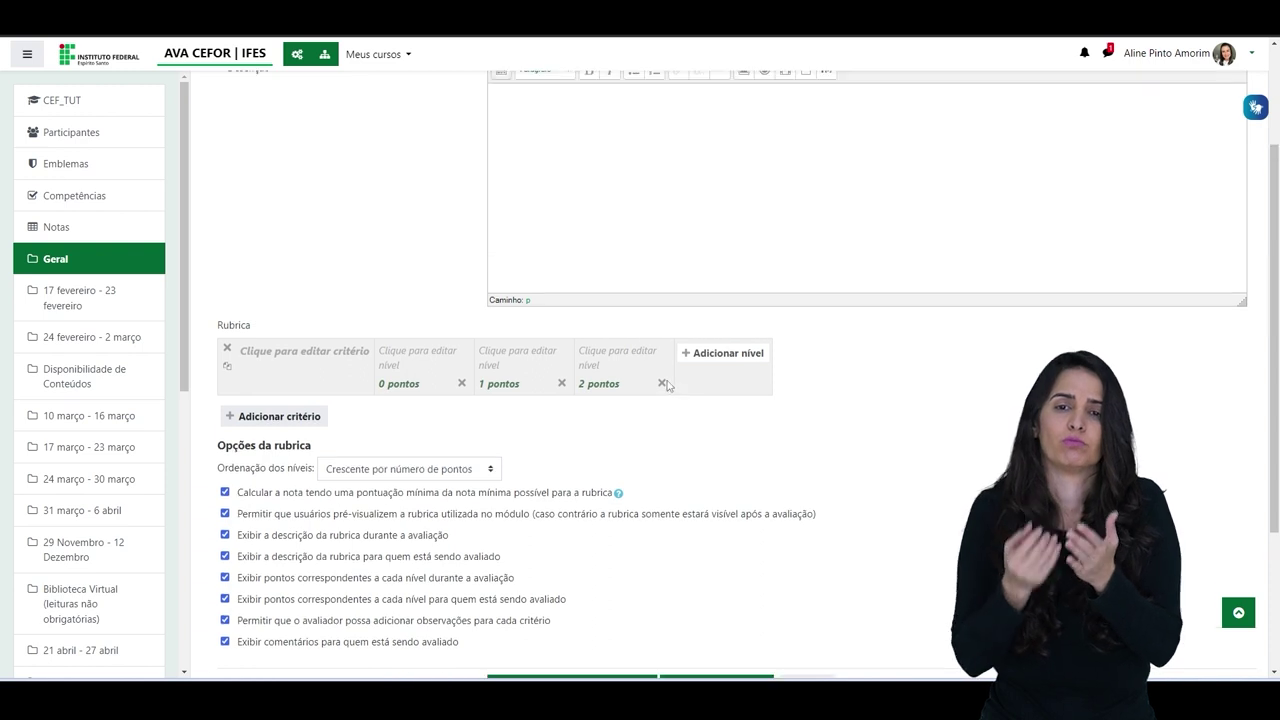
{"action": "scroll", "coordinate": [668, 386], "scroll_direction": "up", "scroll_amount": 2}
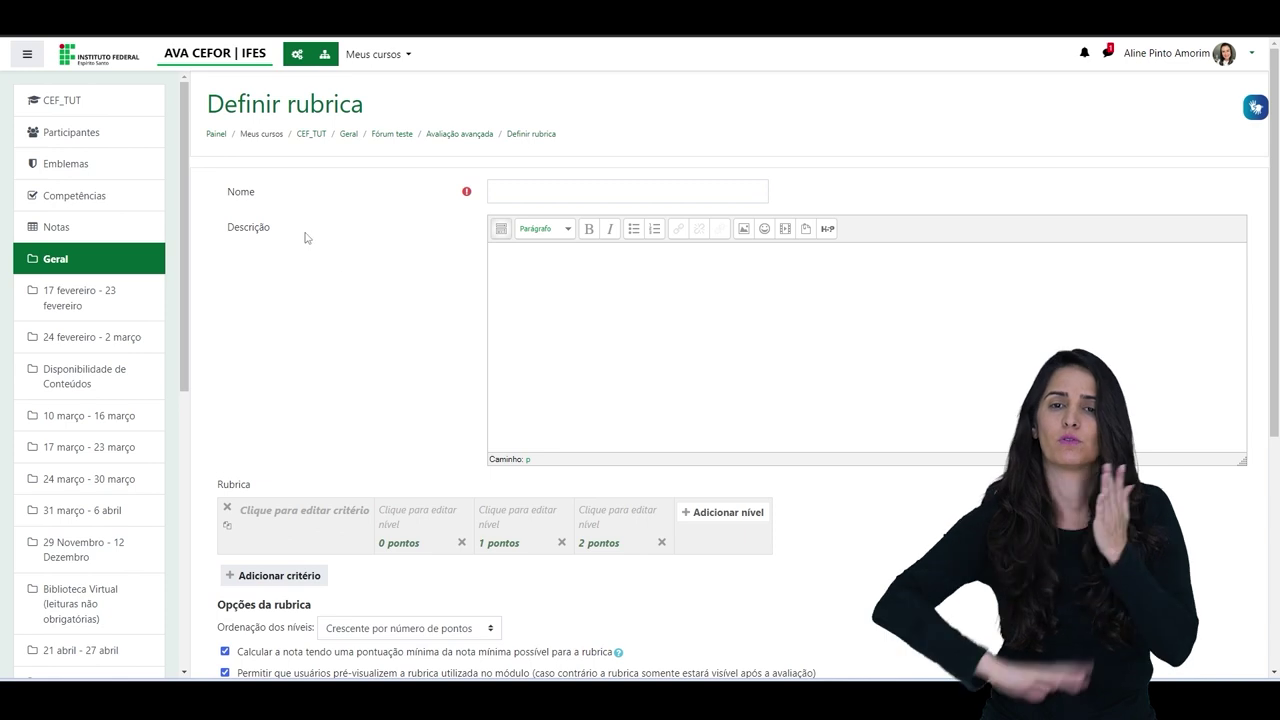
{"action": "key", "text": "alt+Left"}
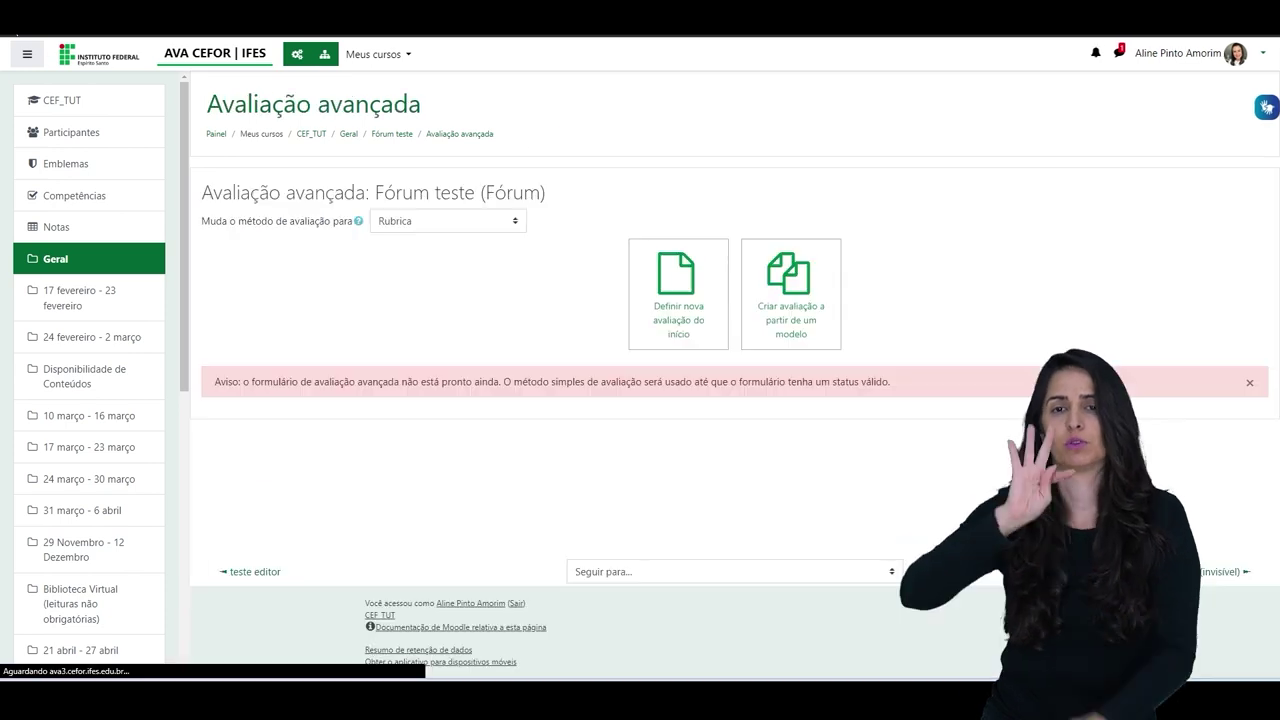
- Start creating the rubric from a template and search the grading forms with your own forms included
{"action": "left_click", "coordinate": [793, 286]}
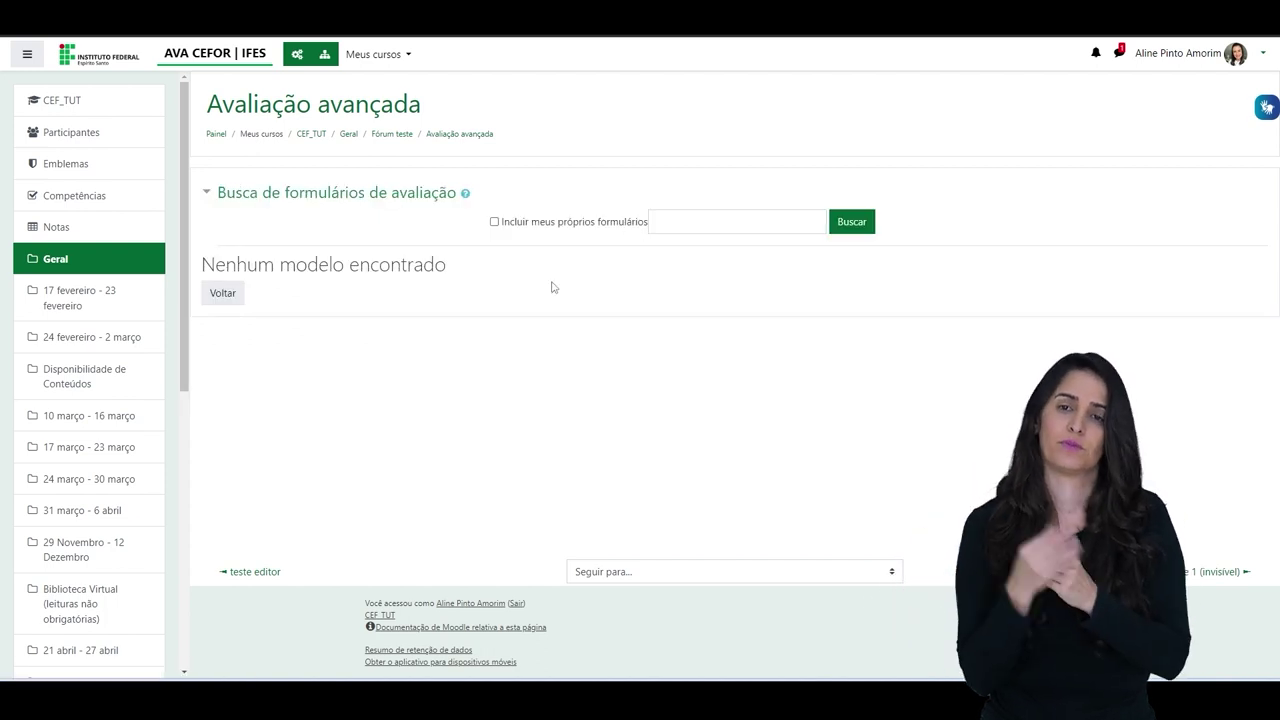
{"action": "left_click", "coordinate": [494, 222]}
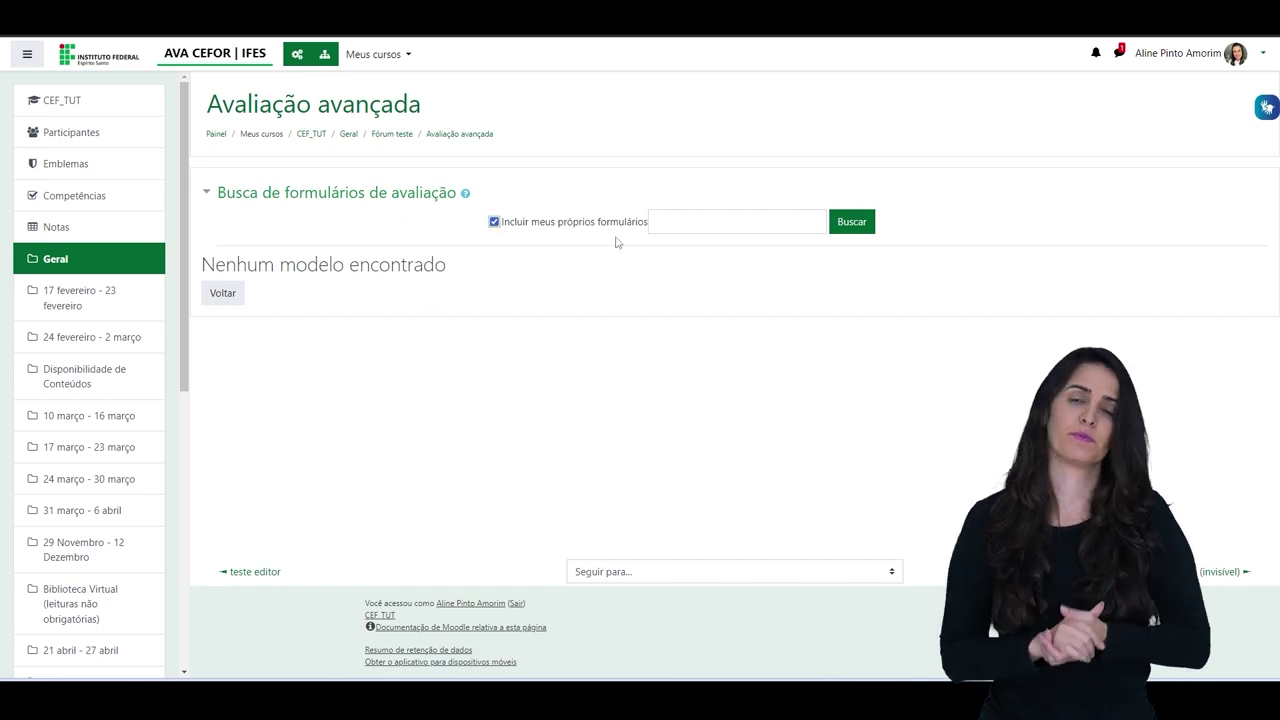
{"action": "left_click", "coordinate": [850, 224]}
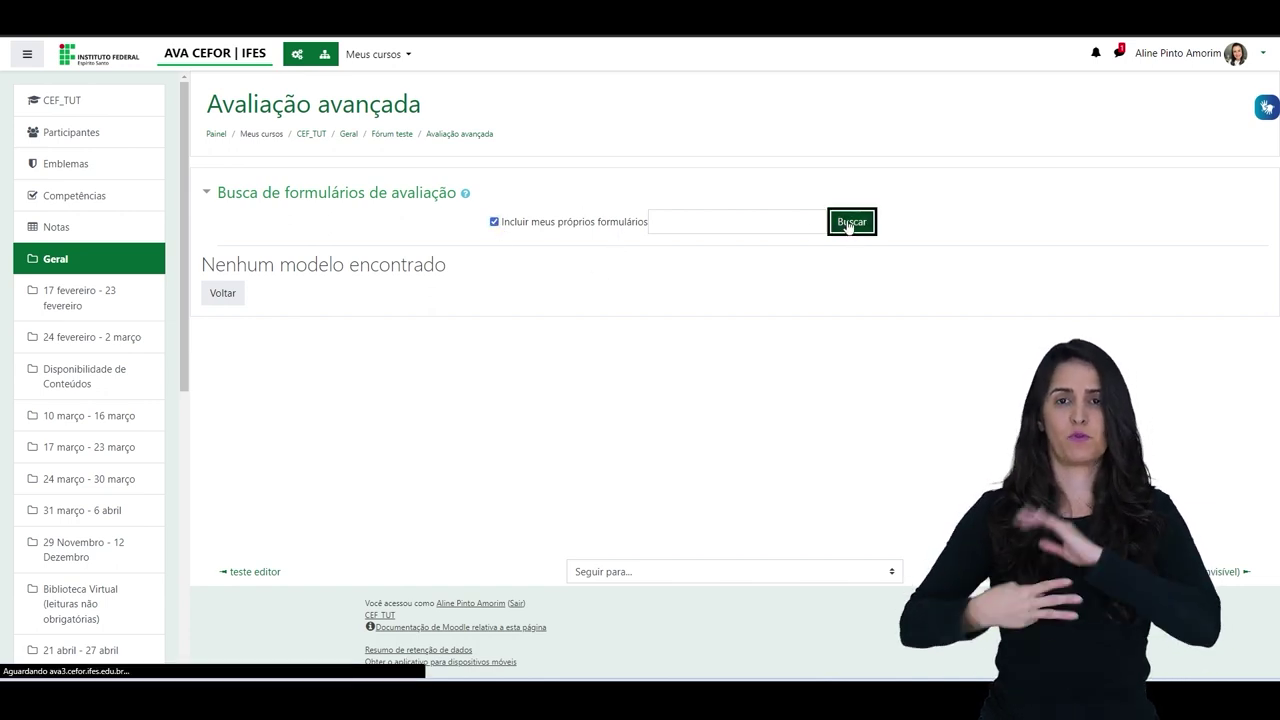
- Use the form "Rubrica de avaliação atividade fórum" as the template for Fórum teste and confirm the choice
{"action": "scroll", "coordinate": [610, 298], "scroll_direction": "down", "scroll_amount": 2}
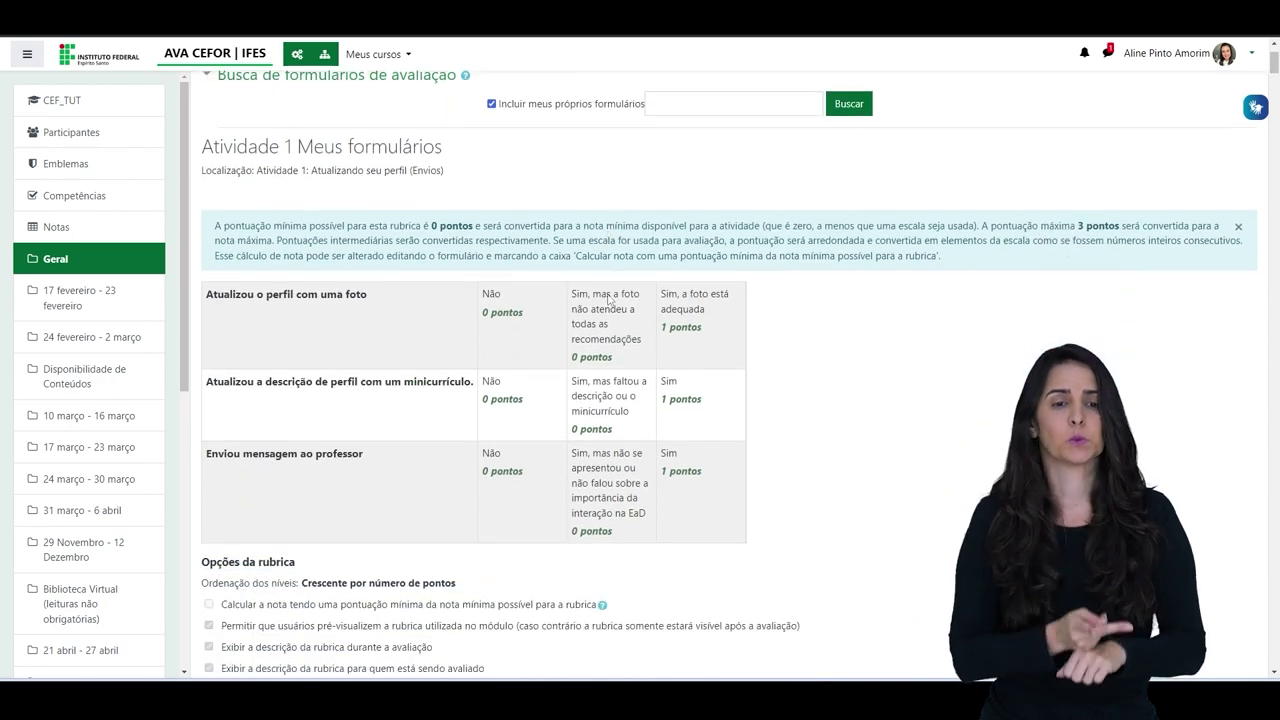
{"action": "scroll", "coordinate": [700, 378], "scroll_direction": "down", "scroll_amount": 3}
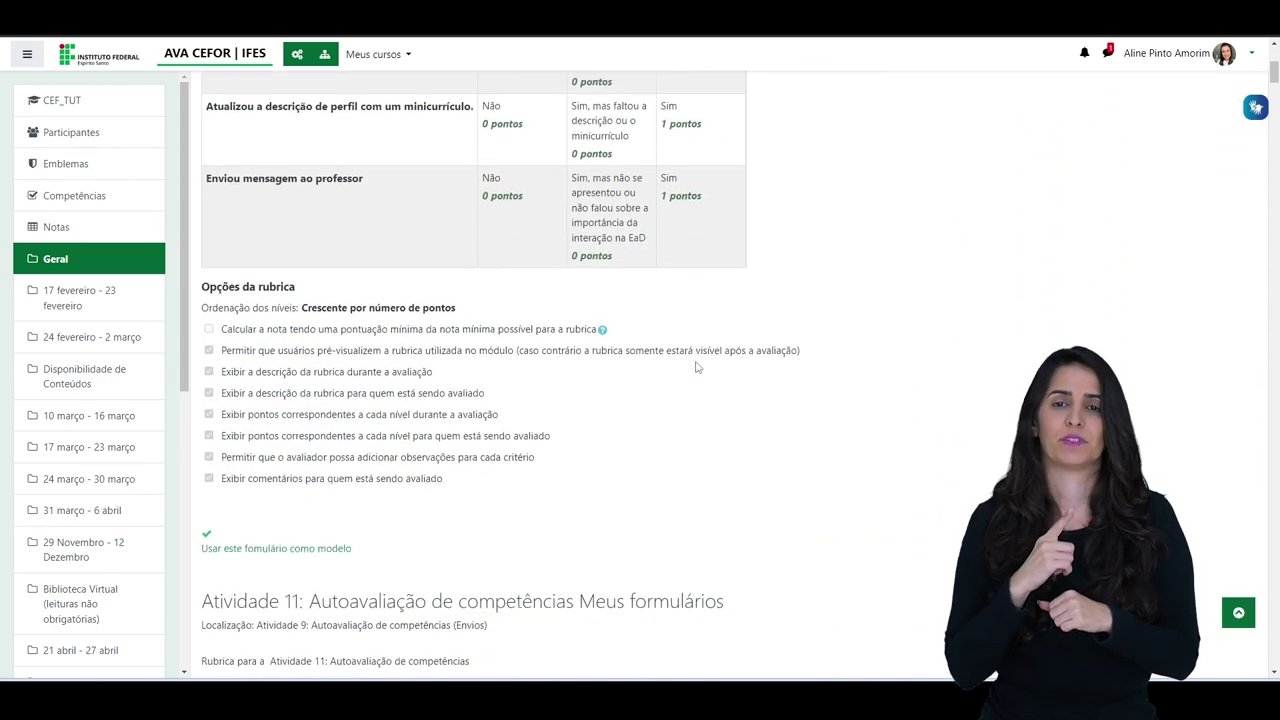
{"action": "scroll", "coordinate": [697, 367], "scroll_direction": "down", "scroll_amount": 2}
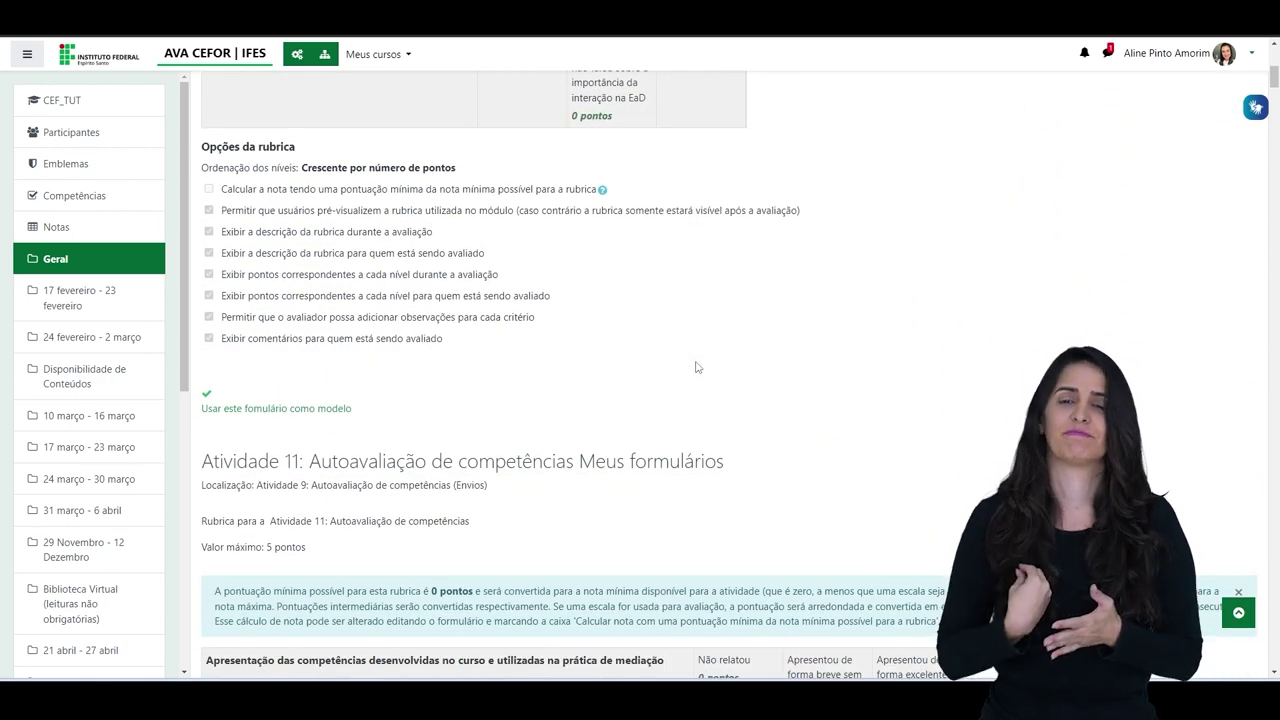
{"action": "scroll", "coordinate": [697, 367], "scroll_direction": "up", "scroll_amount": 3}
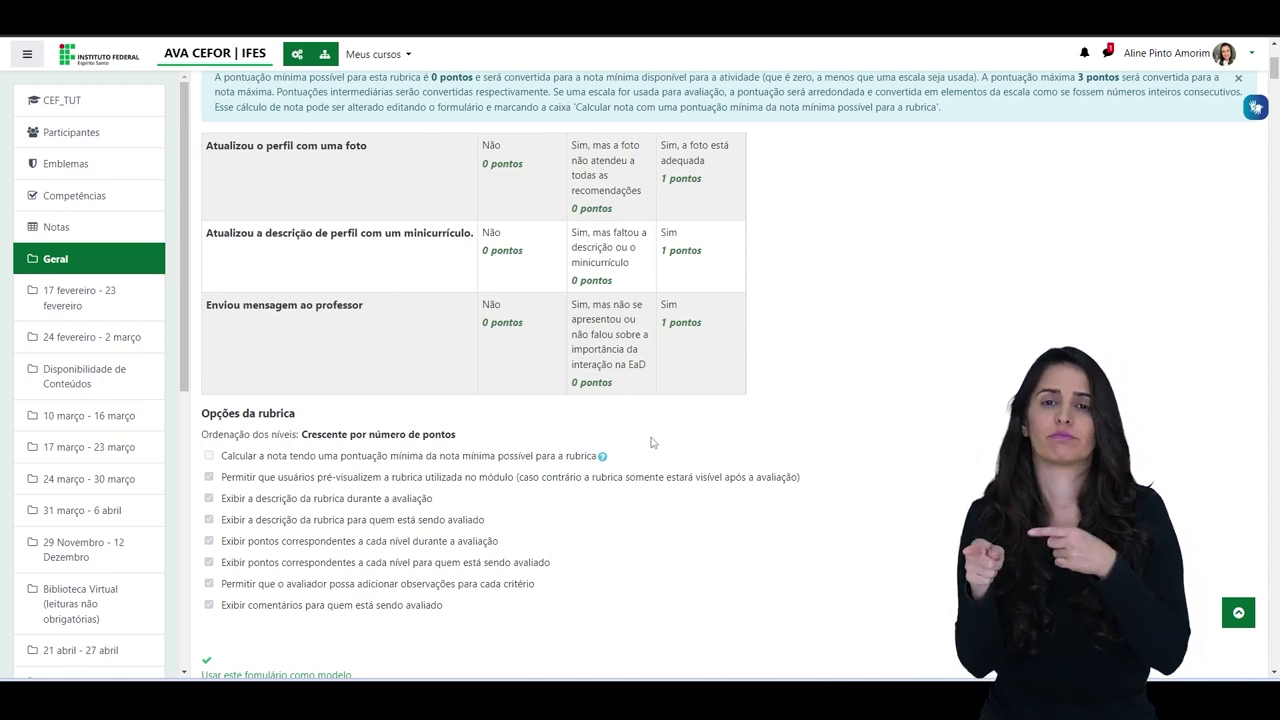
{"action": "scroll", "coordinate": [603, 237], "scroll_direction": "up", "scroll_amount": 10}
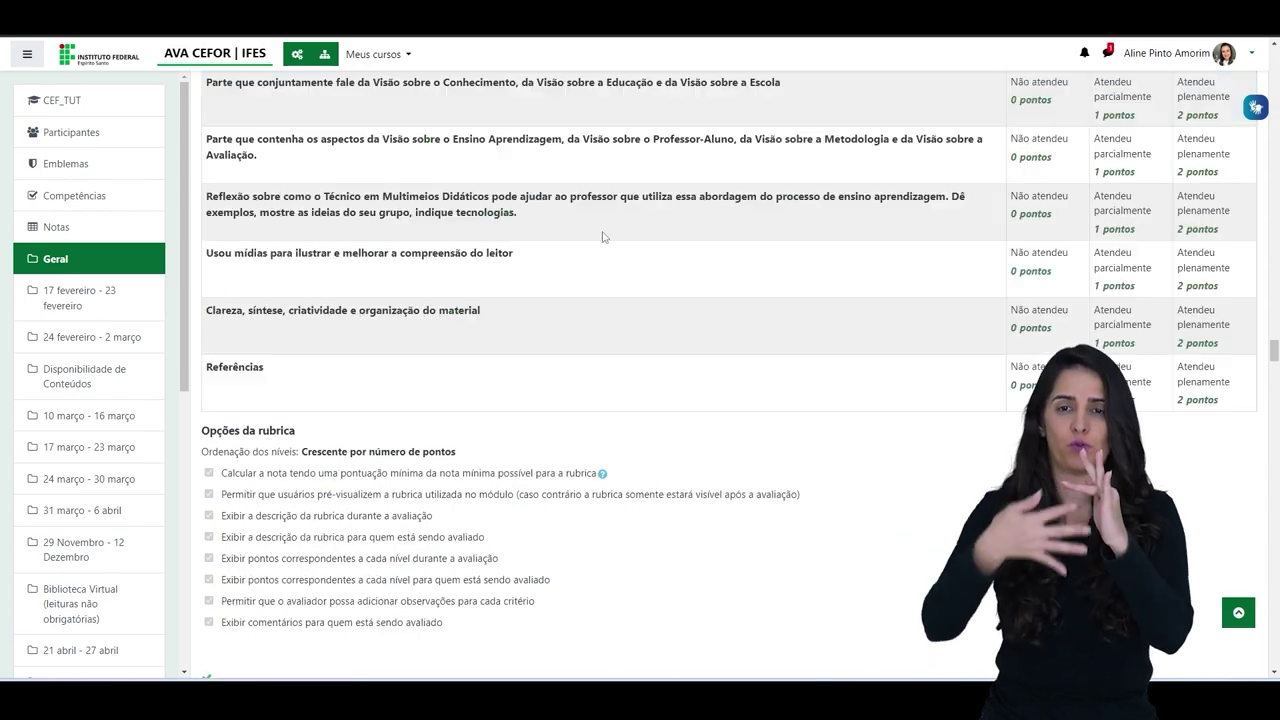
{"action": "scroll", "coordinate": [603, 237], "scroll_direction": "down", "scroll_amount": 8}
{"action": "scroll", "coordinate": [603, 237], "scroll_direction": "down", "scroll_amount": 4}
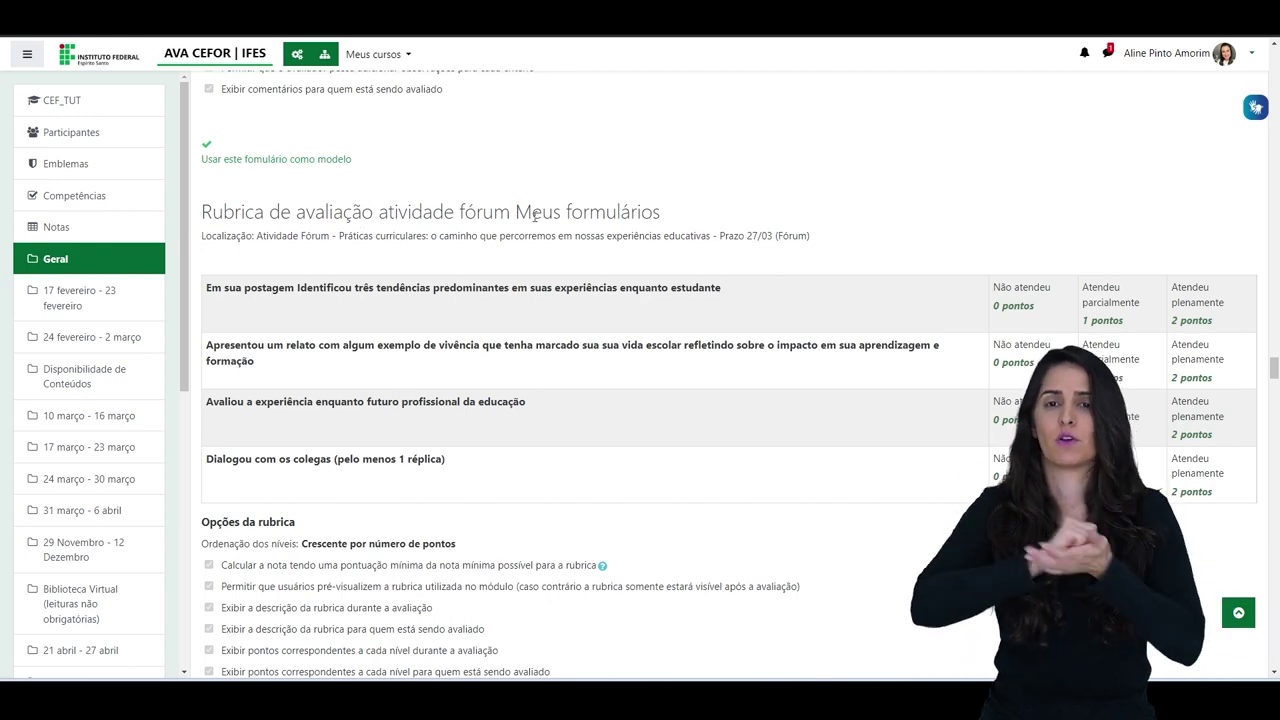
{"action": "scroll", "coordinate": [489, 385], "scroll_direction": "down", "scroll_amount": 4}
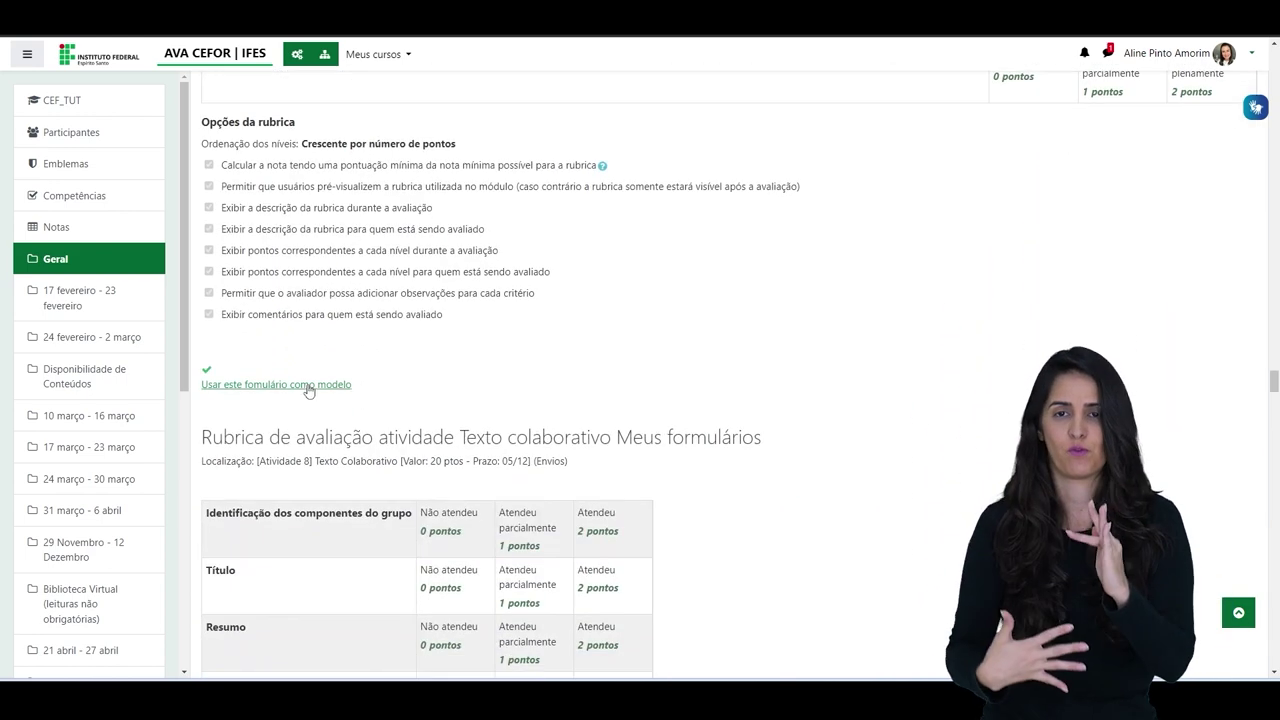
{"action": "left_click", "coordinate": [309, 386]}
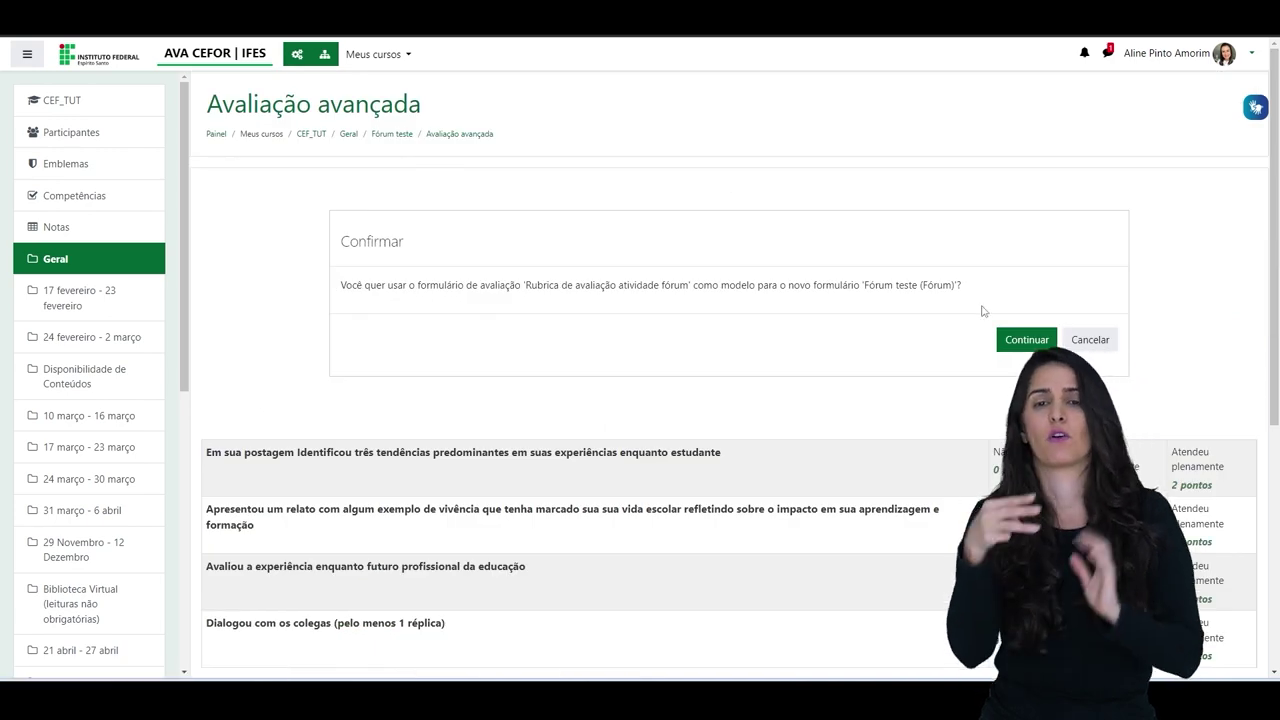
{"action": "left_click", "coordinate": [1026, 340]}
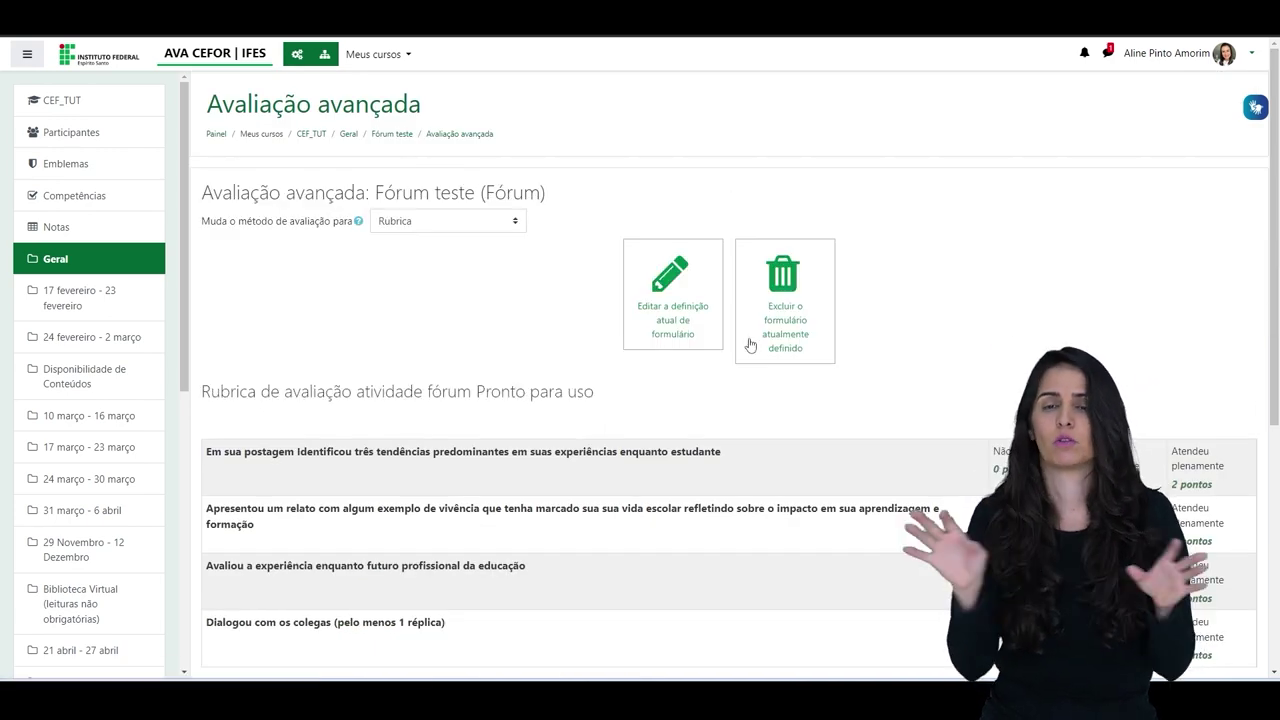
- Review the forum's rubric and open its definition for editing to examine the name, criteria, levels and rubric options
{"action": "scroll", "coordinate": [447, 302], "scroll_direction": "down", "scroll_amount": 3}
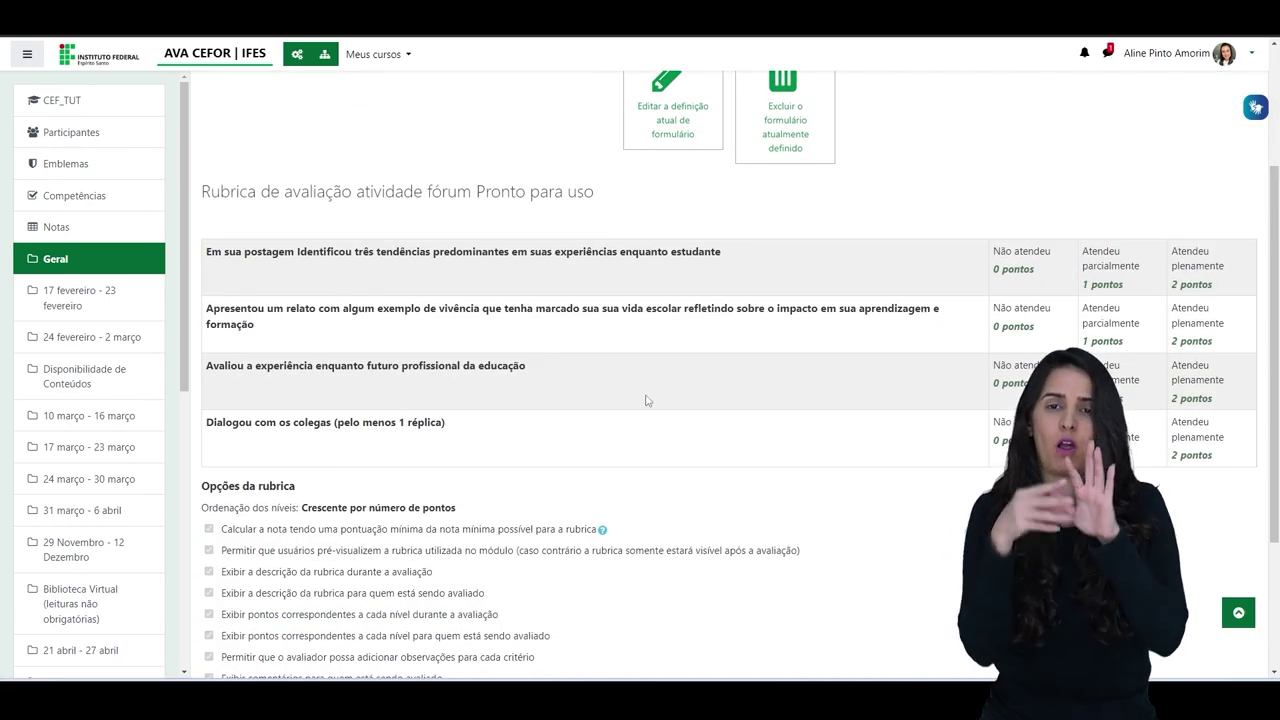
{"action": "scroll", "coordinate": [590, 333], "scroll_direction": "up", "scroll_amount": 3}
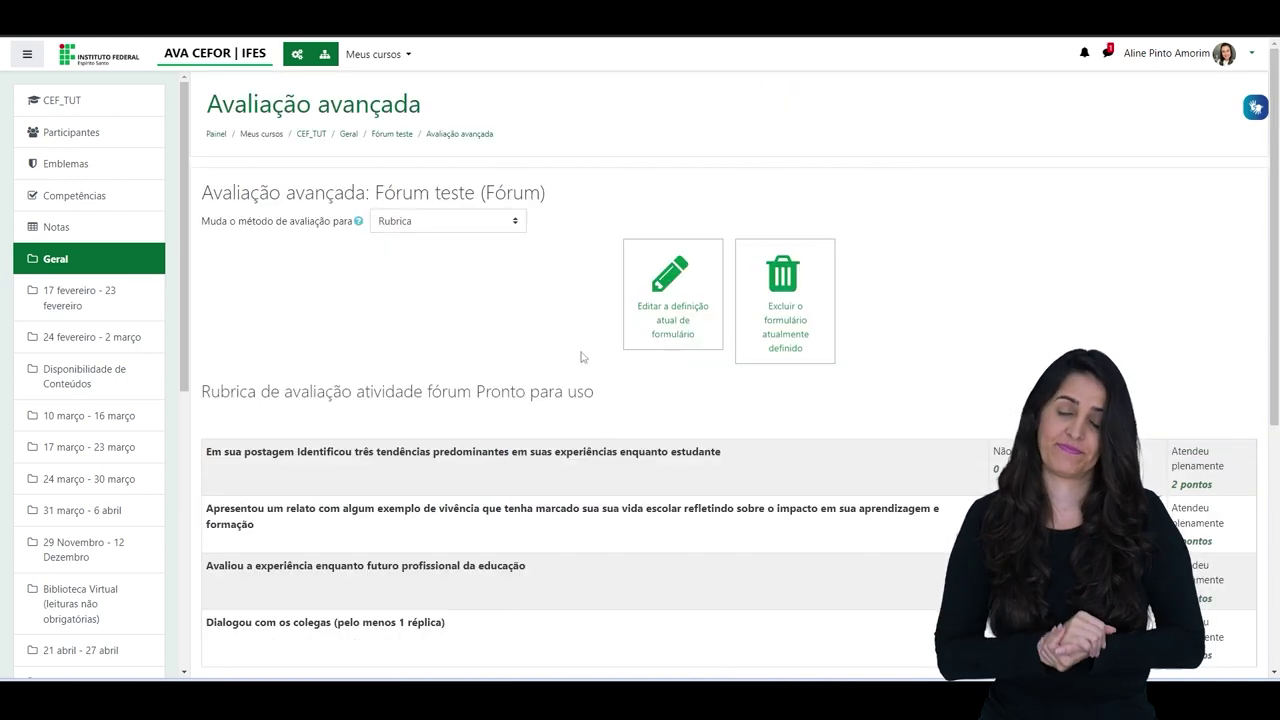
{"action": "left_click", "coordinate": [672, 278]}
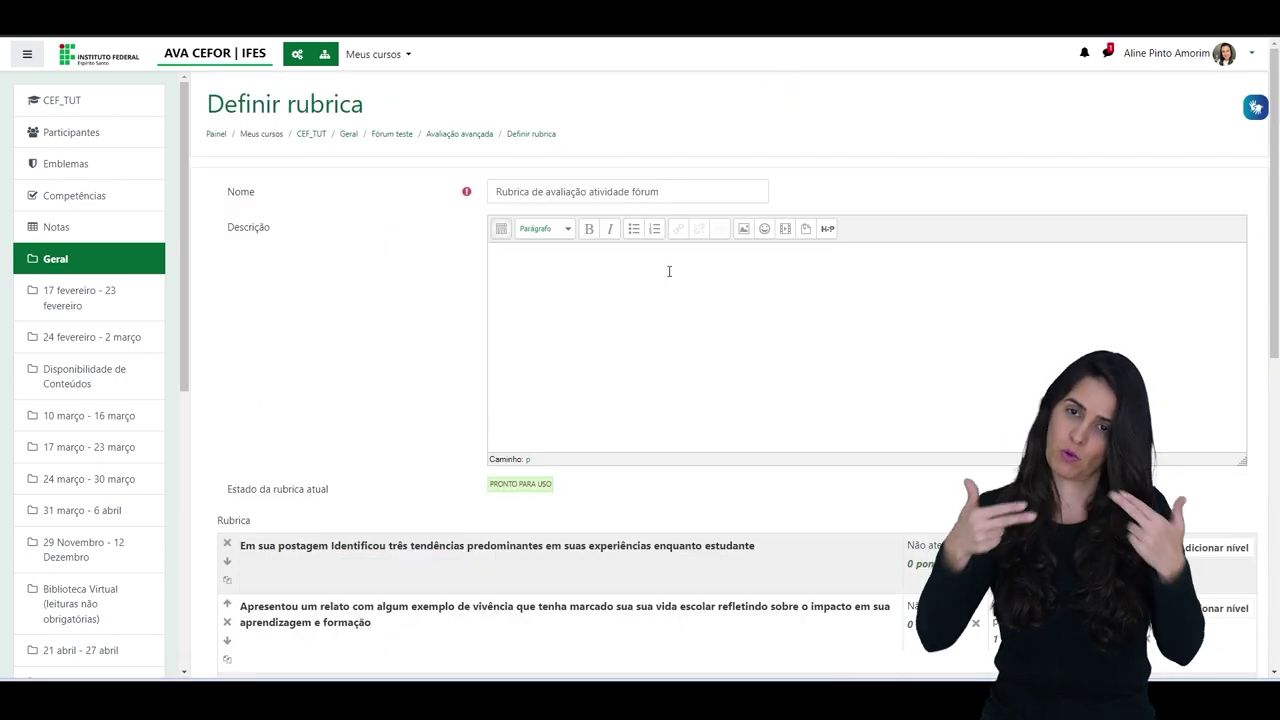
{"action": "scroll", "coordinate": [555, 418], "scroll_direction": "down", "scroll_amount": 2}
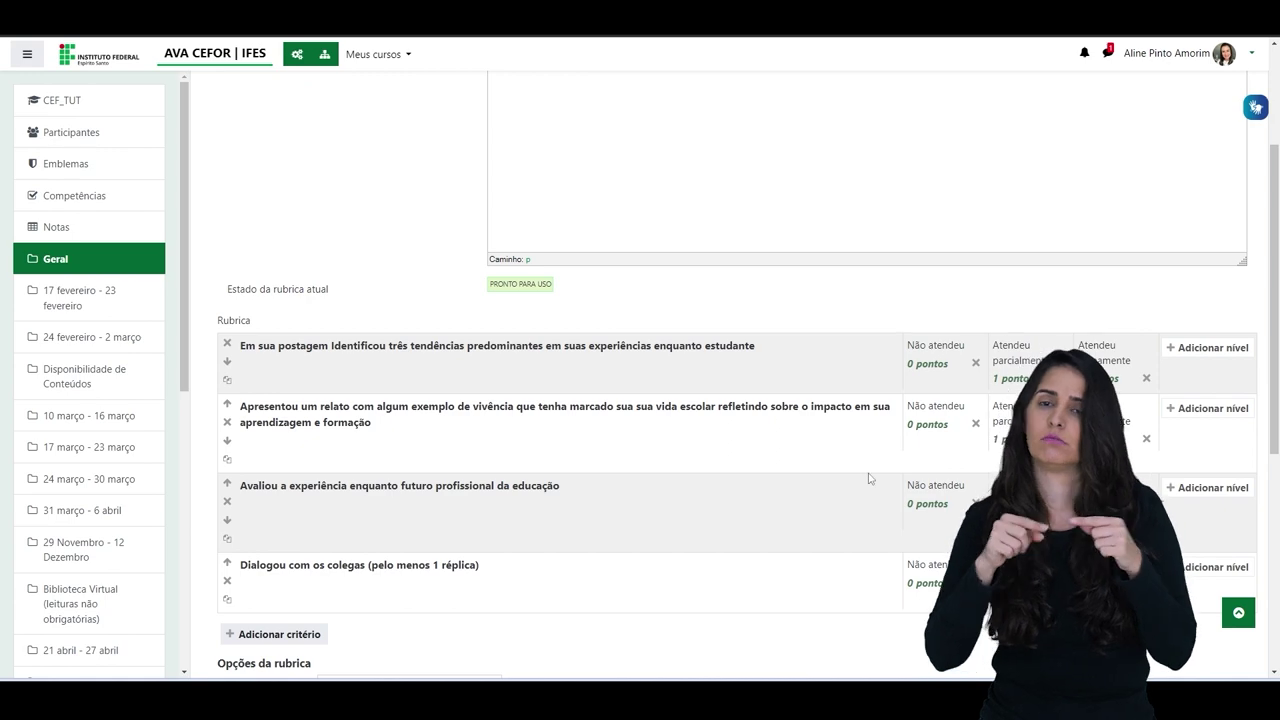
{"action": "scroll", "coordinate": [548, 340], "scroll_direction": "up", "scroll_amount": 2}
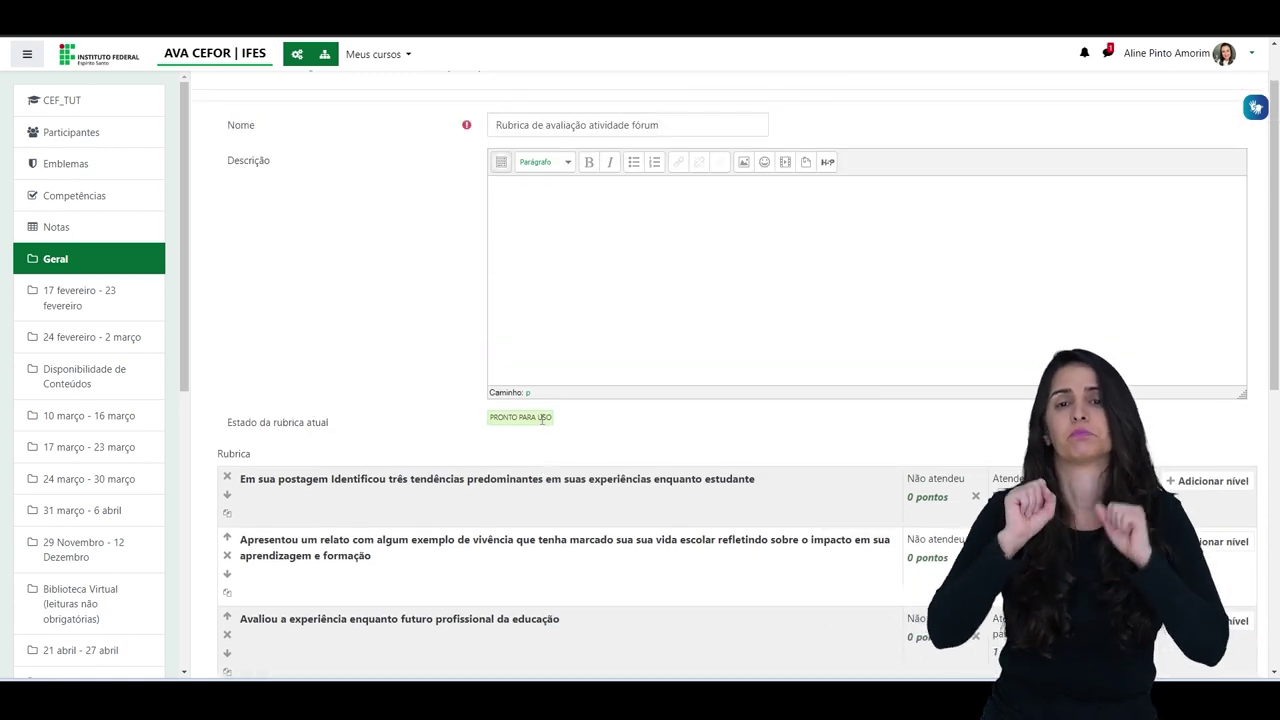
{"action": "scroll", "coordinate": [518, 472], "scroll_direction": "down", "scroll_amount": 3}
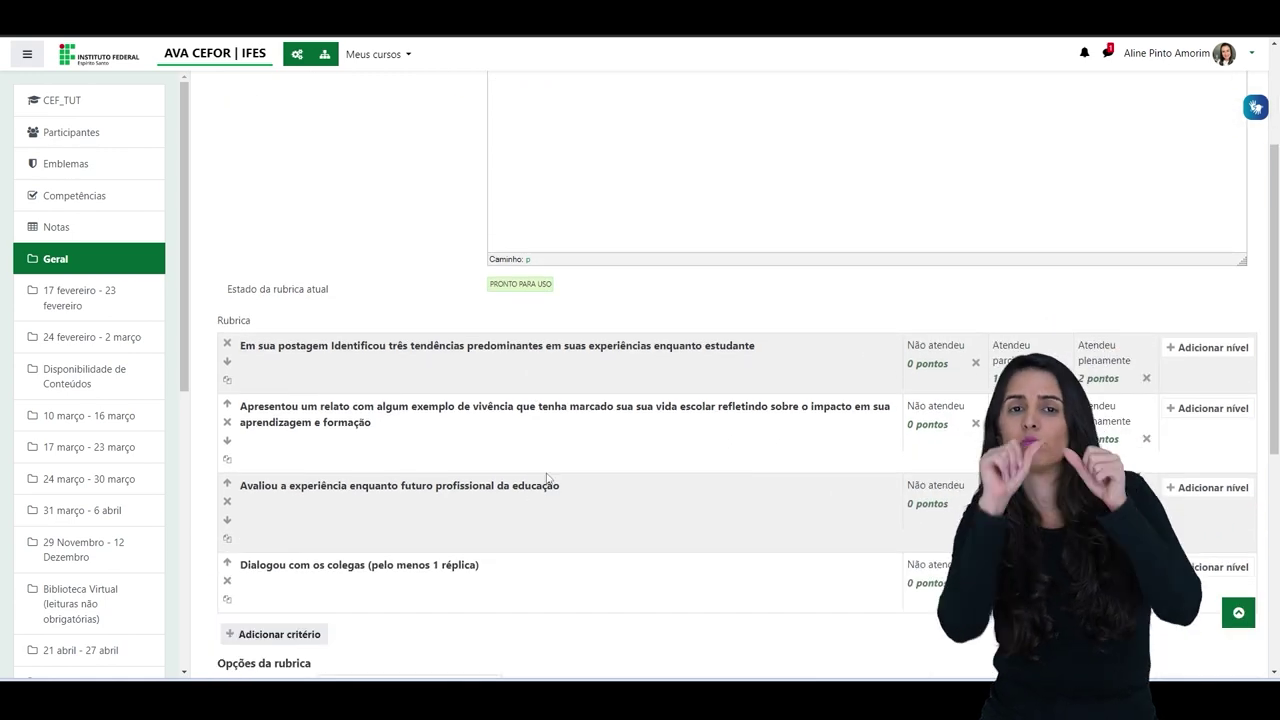
{"action": "scroll", "coordinate": [577, 441], "scroll_direction": "down", "scroll_amount": 3}
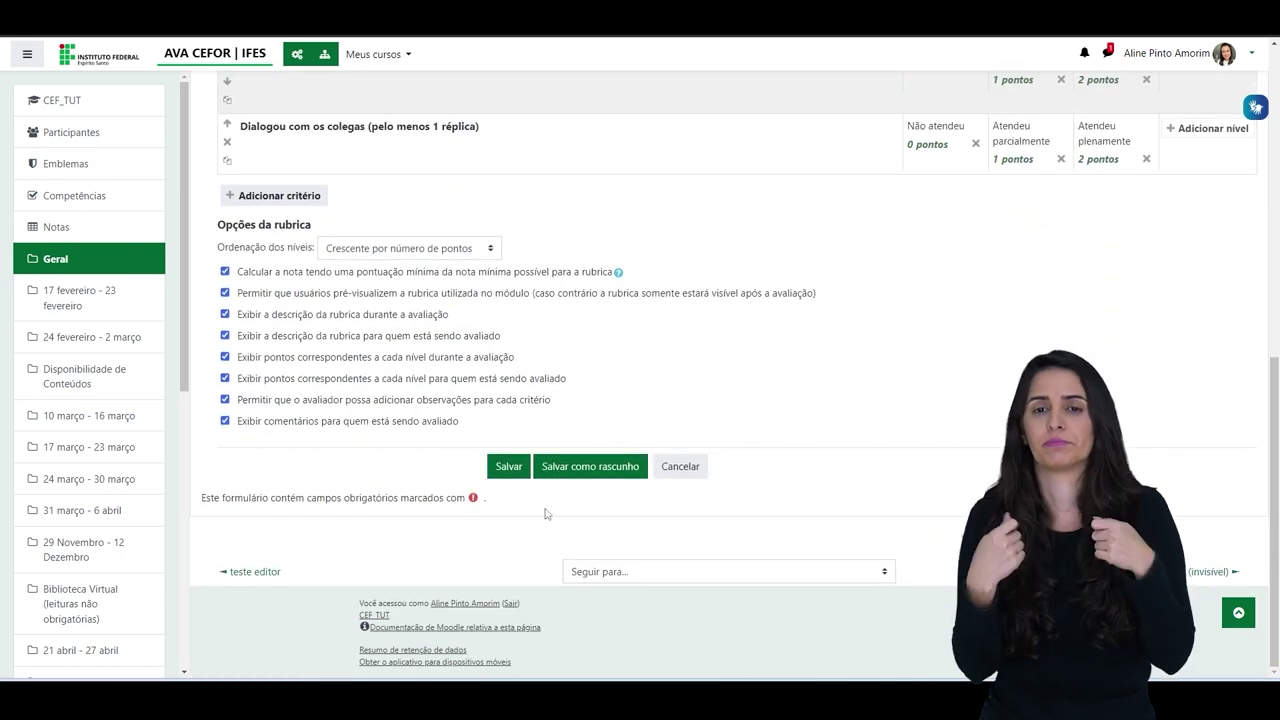
- Save the rubric definition for Fórum teste and review its criteria and options on the advanced grading page
{"action": "left_click", "coordinate": [508, 468]}
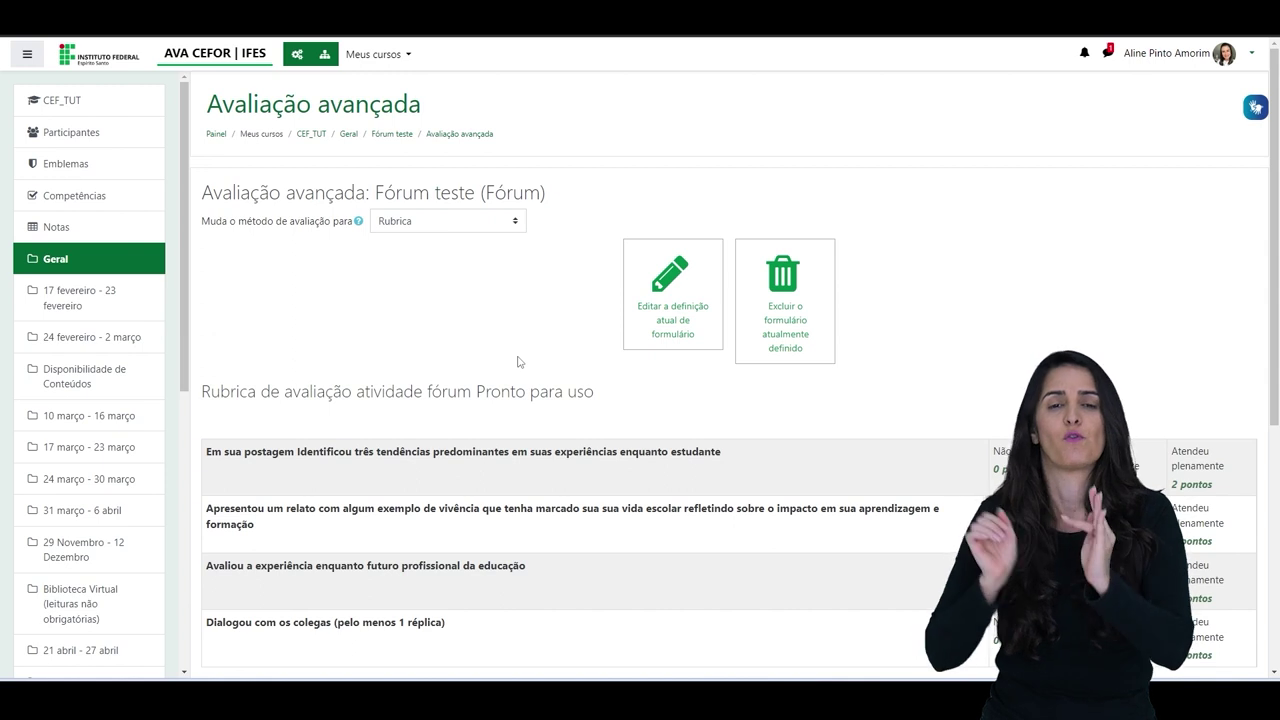
{"action": "left_click", "coordinate": [392, 134]}
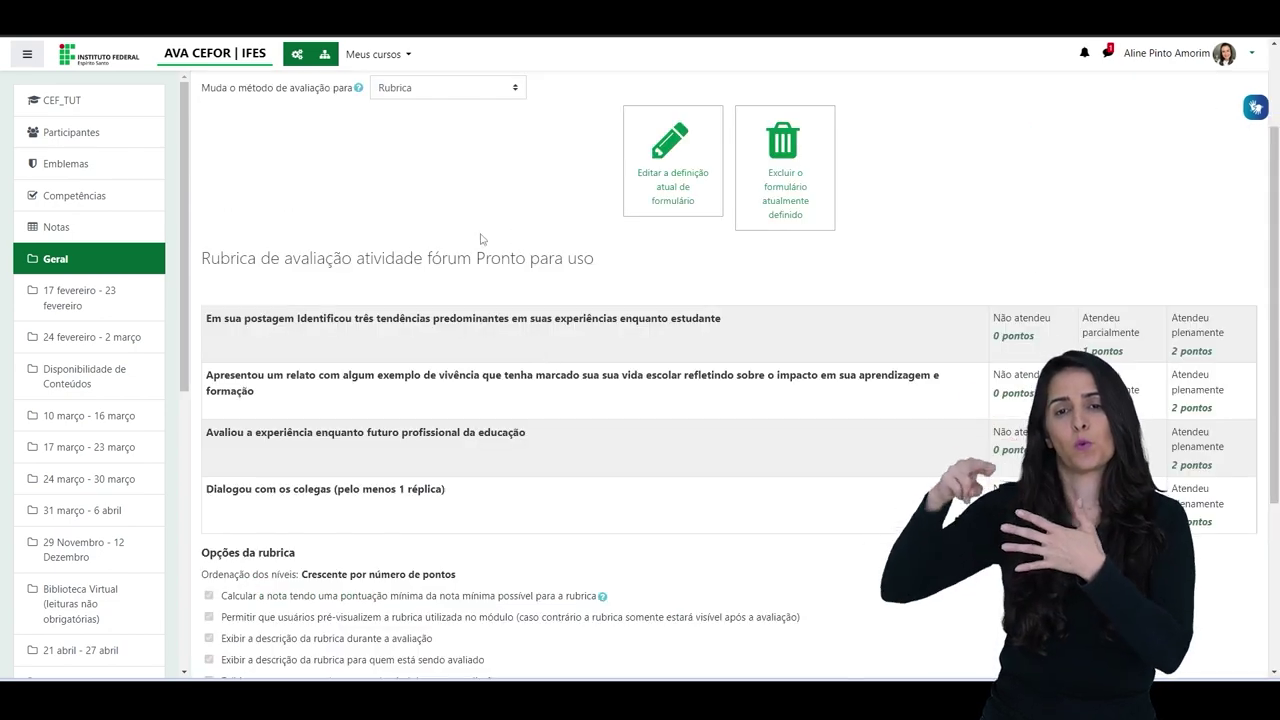
{"action": "scroll", "coordinate": [470, 285], "scroll_direction": "down", "scroll_amount": 3}
{"action": "scroll", "coordinate": [468, 298], "scroll_direction": "down", "scroll_amount": 1}
{"action": "scroll", "coordinate": [468, 298], "scroll_direction": "up", "scroll_amount": 3}
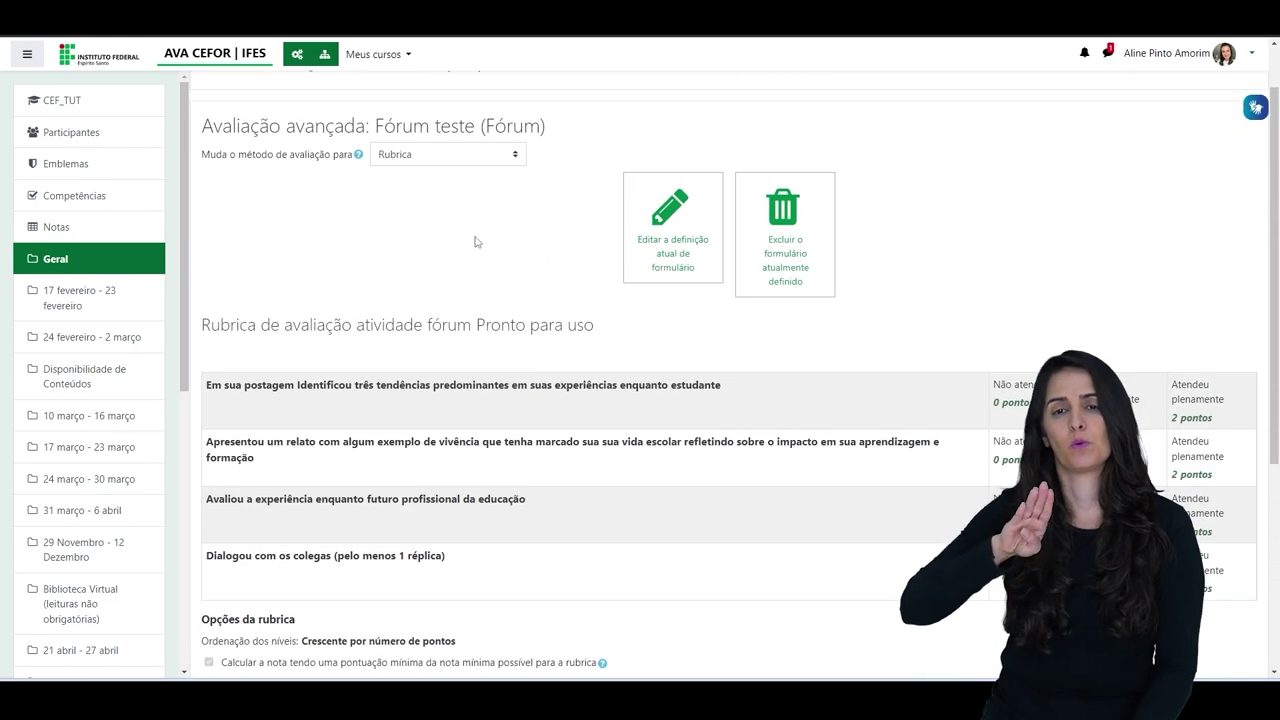
- Change the grading method of Fórum teste to "Guia de avaliação" and review the guide's criteria and options
{"action": "left_click", "coordinate": [512, 153]}
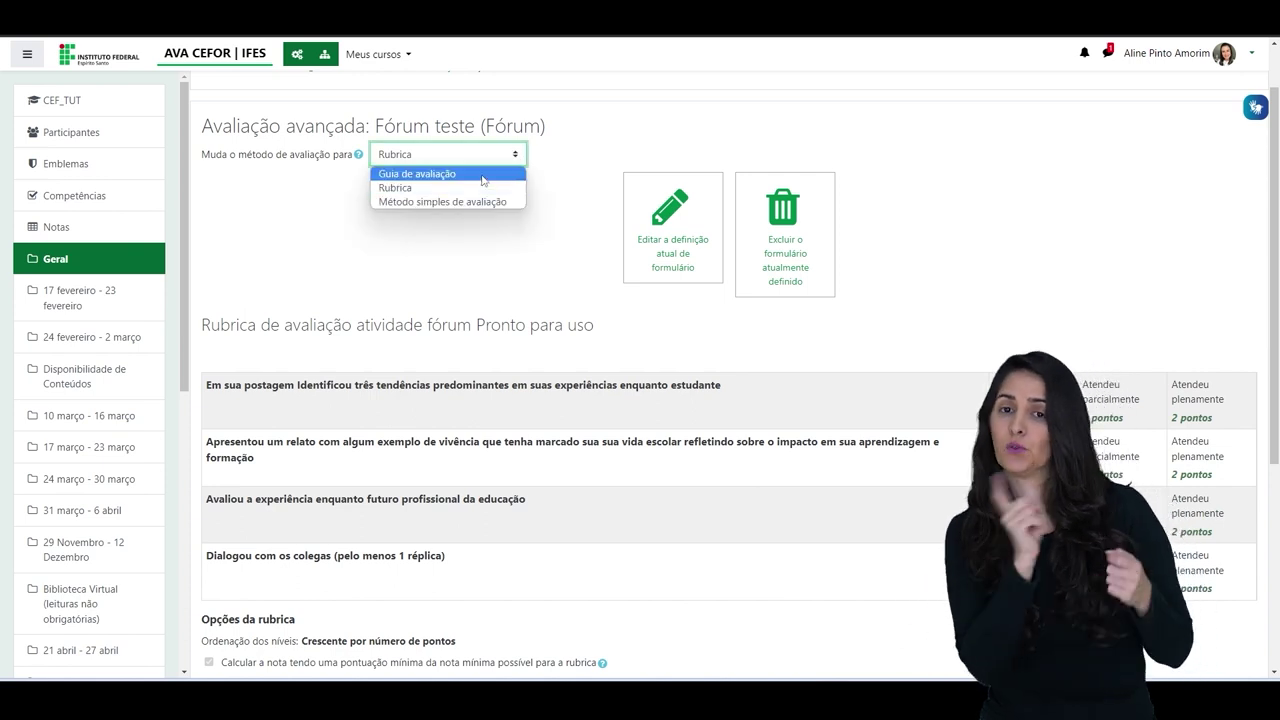
{"action": "left_click", "coordinate": [484, 175]}
{"action": "scroll", "coordinate": [489, 400], "scroll_direction": "down", "scroll_amount": 3}
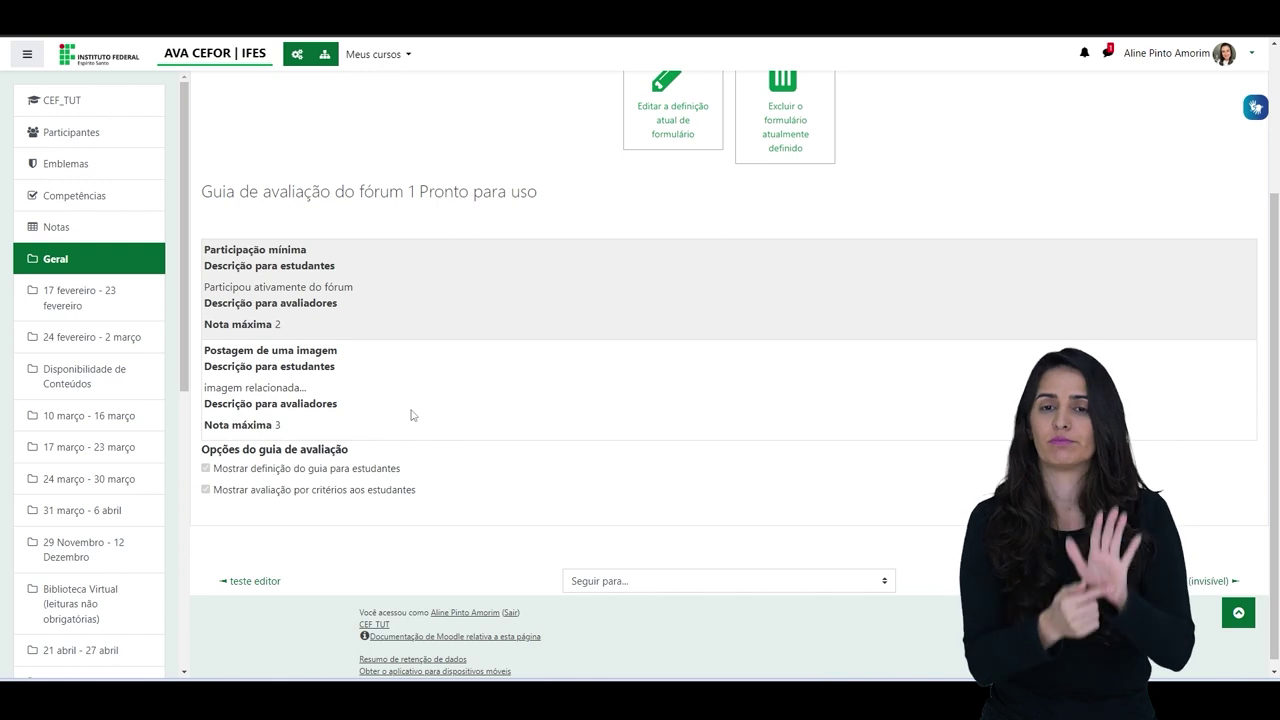
{"action": "scroll", "coordinate": [341, 352], "scroll_direction": "up", "scroll_amount": 2}
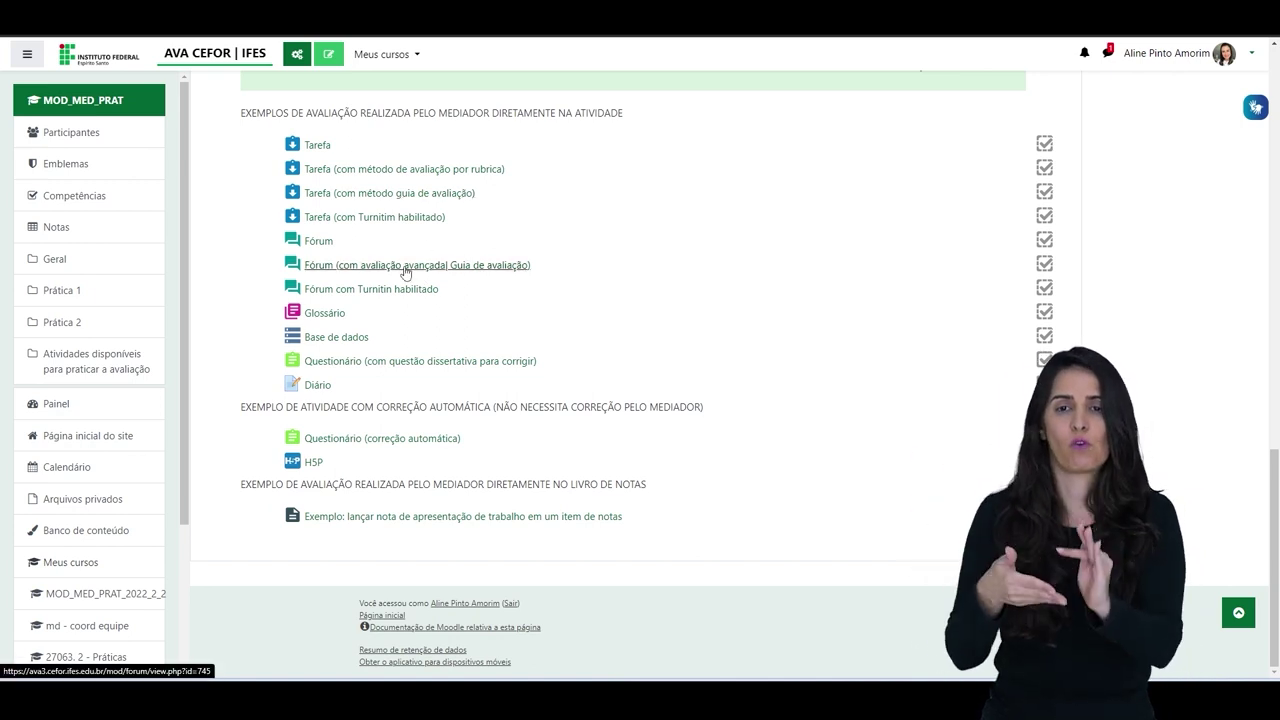
- Open the activity "Fórum (com avaliação avançada| Guia de avaliação)" and review its instructions and discussion topics
{"action": "left_click", "coordinate": [465, 271]}
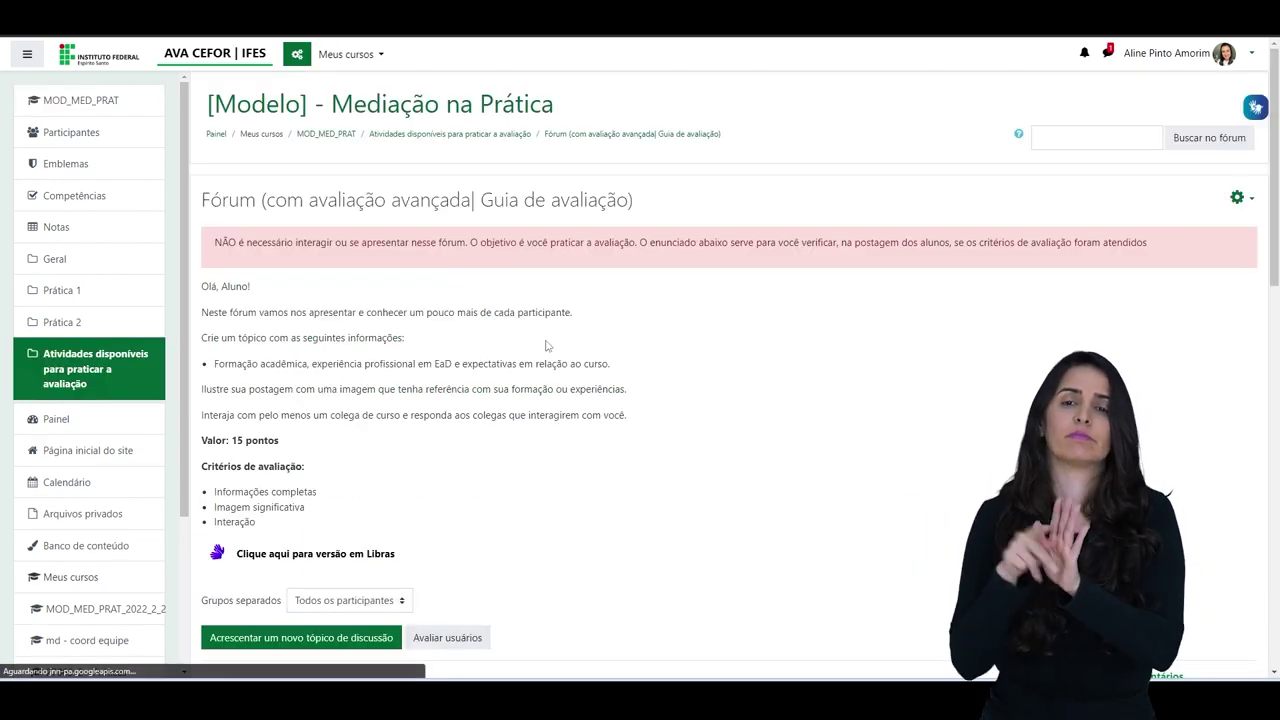
{"action": "scroll", "coordinate": [545, 345], "scroll_direction": "down", "scroll_amount": 3}
{"action": "scroll", "coordinate": [545, 345], "scroll_direction": "down", "scroll_amount": 2}
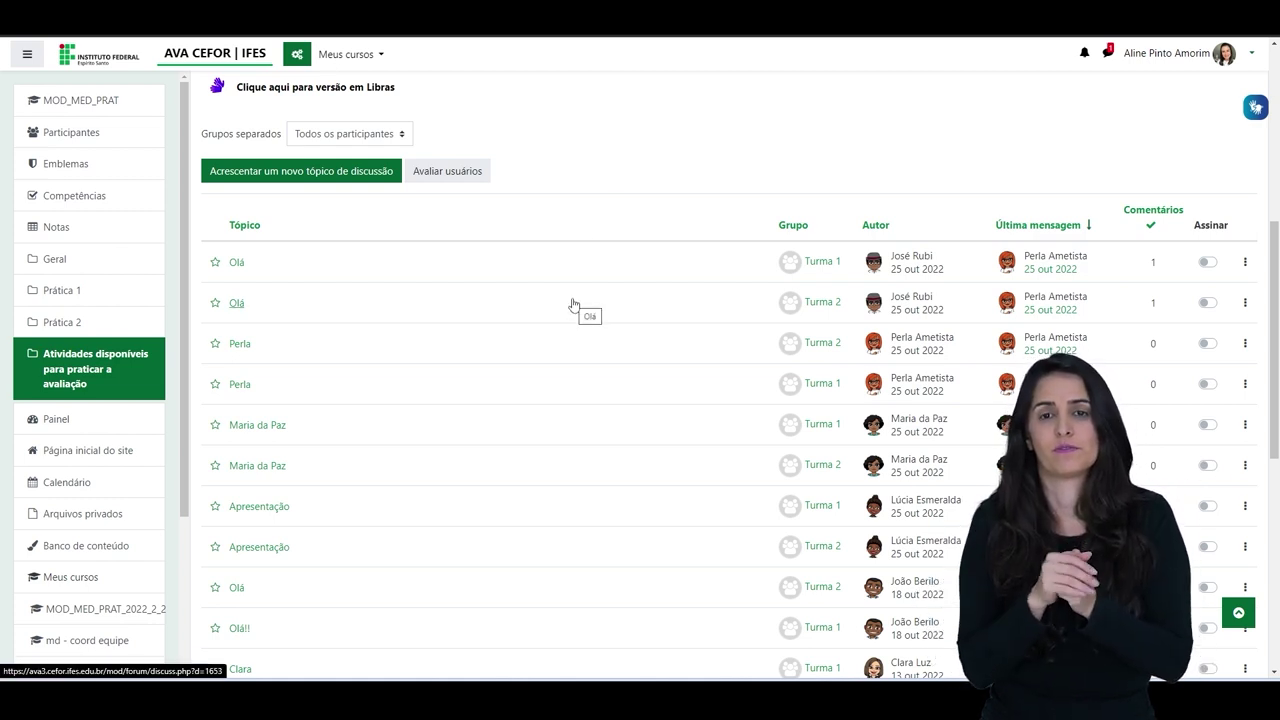
- Read the post and reply in the first "Olá" discussion of Turma 1
{"action": "left_click", "coordinate": [237, 264]}
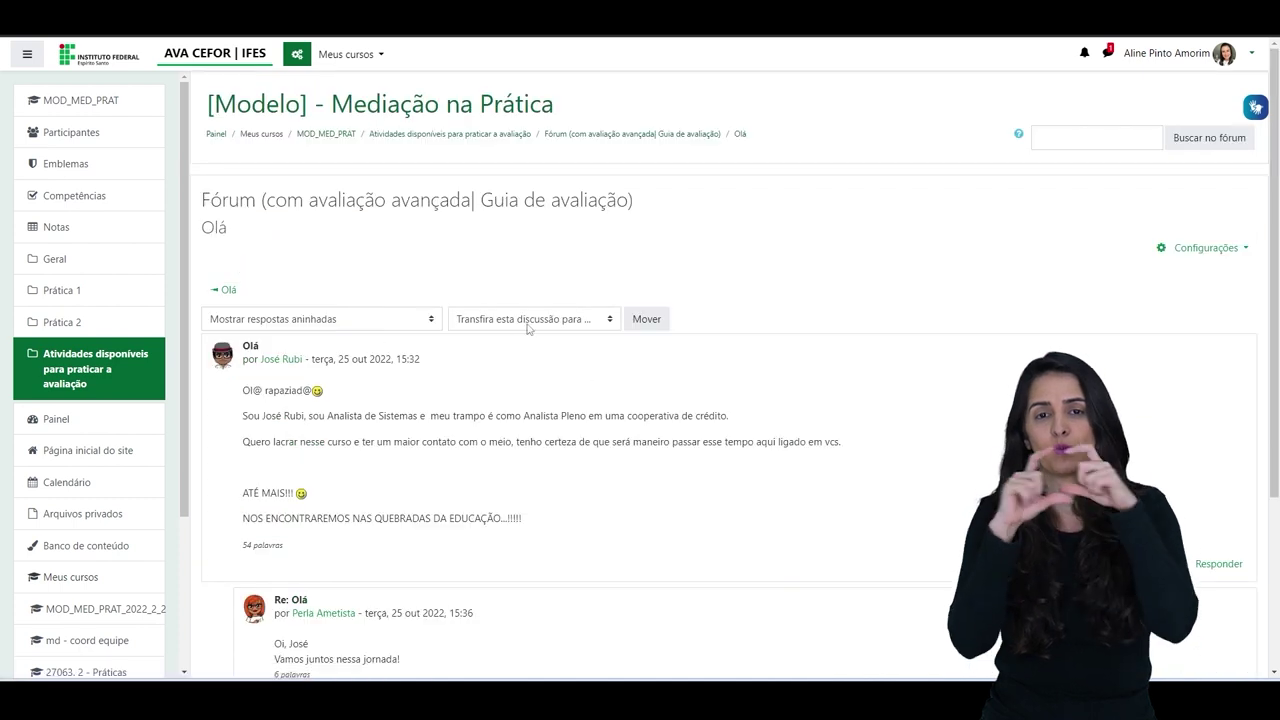
{"action": "scroll", "coordinate": [605, 407], "scroll_direction": "down", "scroll_amount": 2}
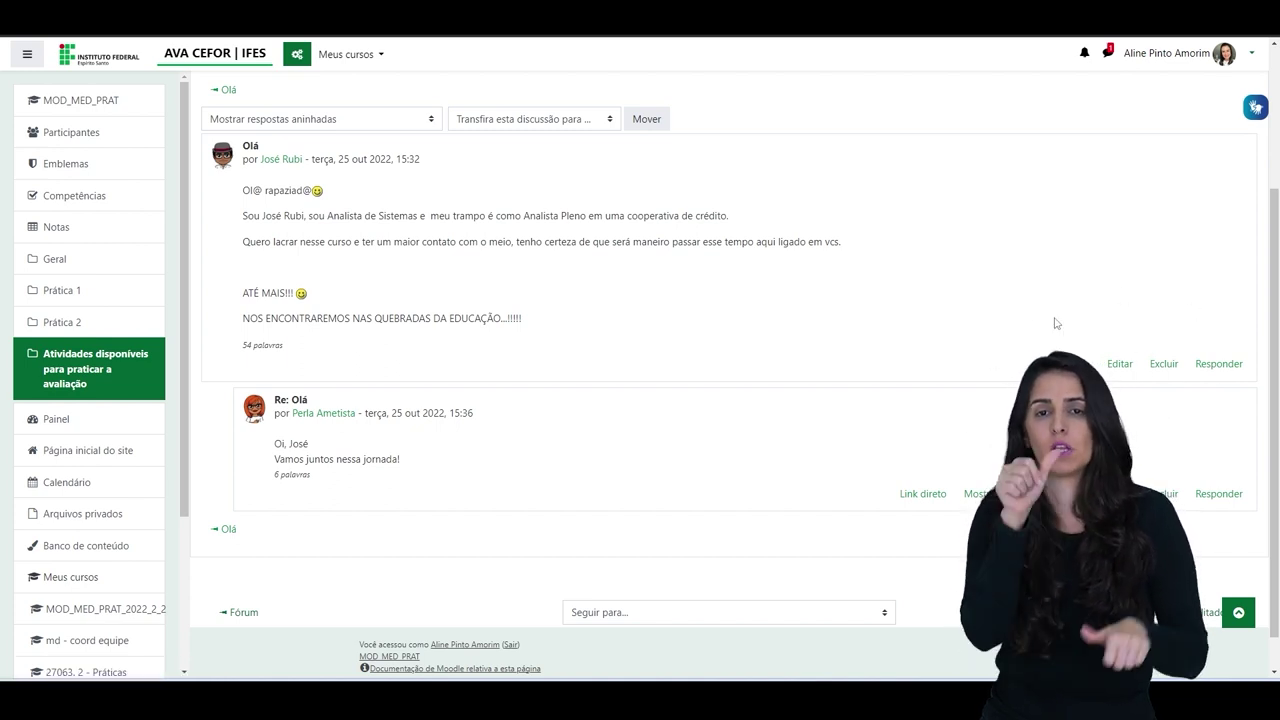
{"action": "scroll", "coordinate": [619, 347], "scroll_direction": "up", "scroll_amount": 2}
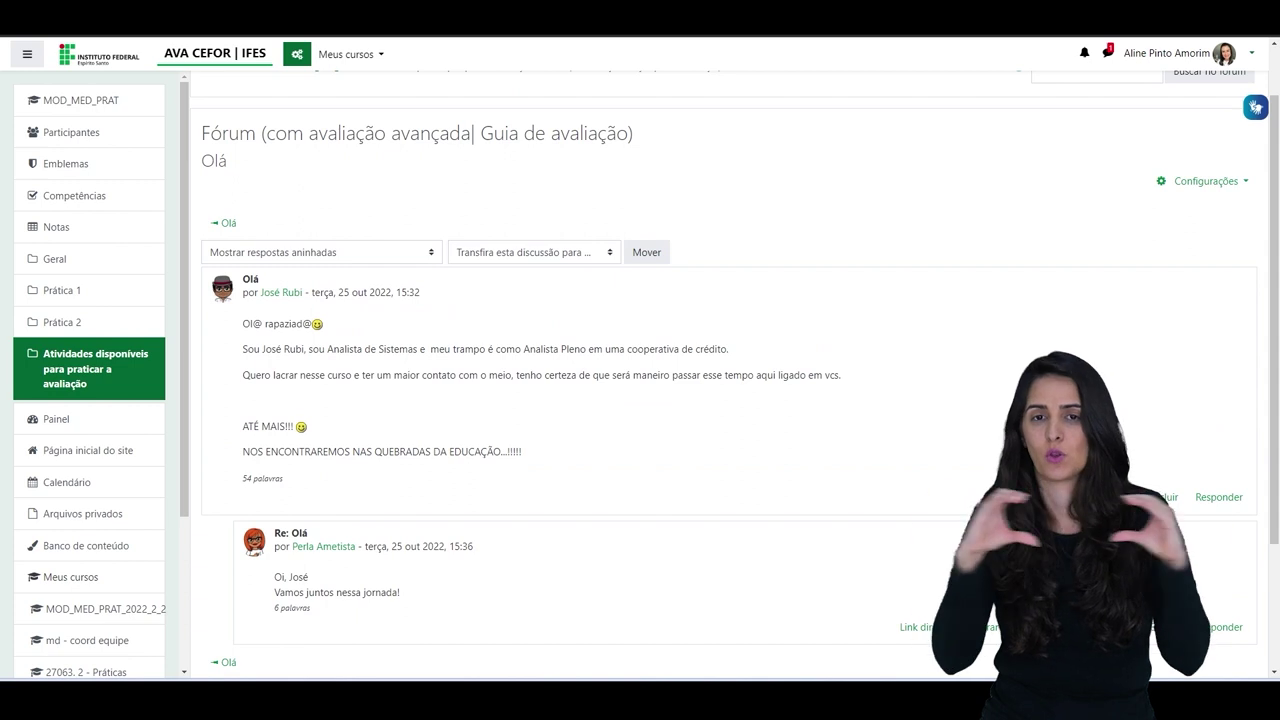
{"action": "scroll", "coordinate": [214, 200], "scroll_direction": "down", "scroll_amount": 2}
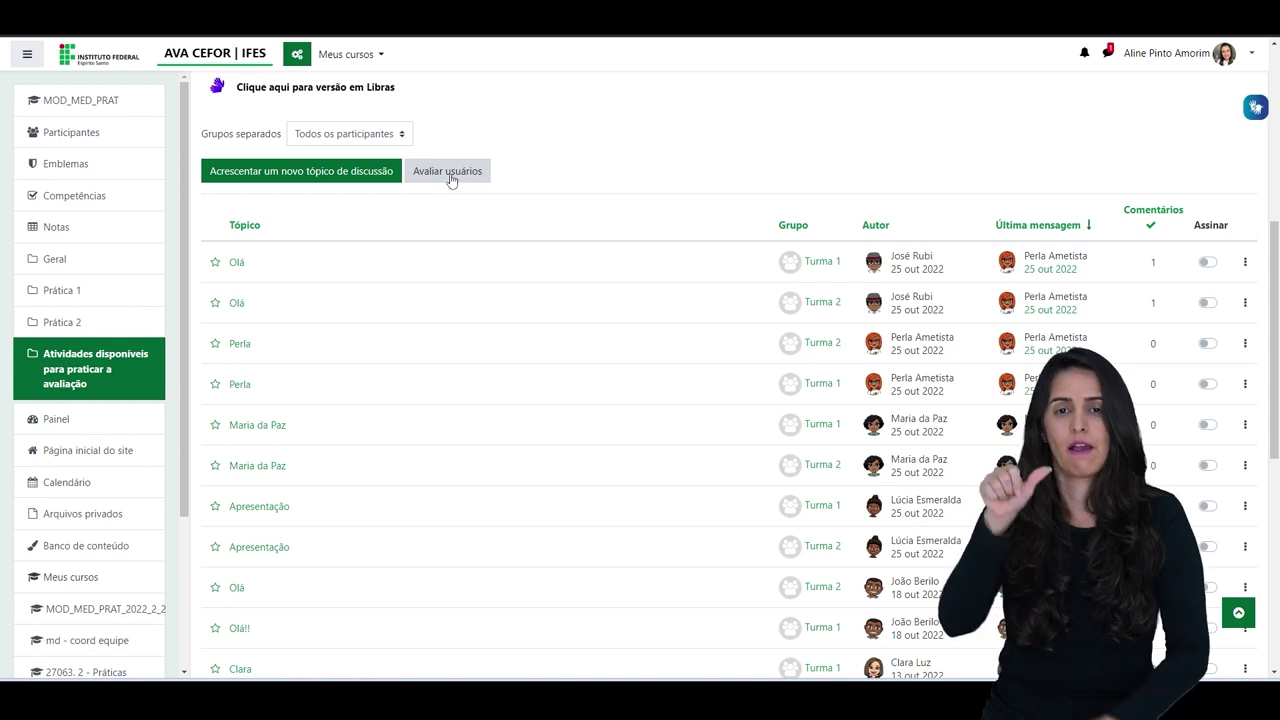
- Start grading the forum's users, advance to the second participant and read through their posts
{"action": "left_click", "coordinate": [448, 176]}
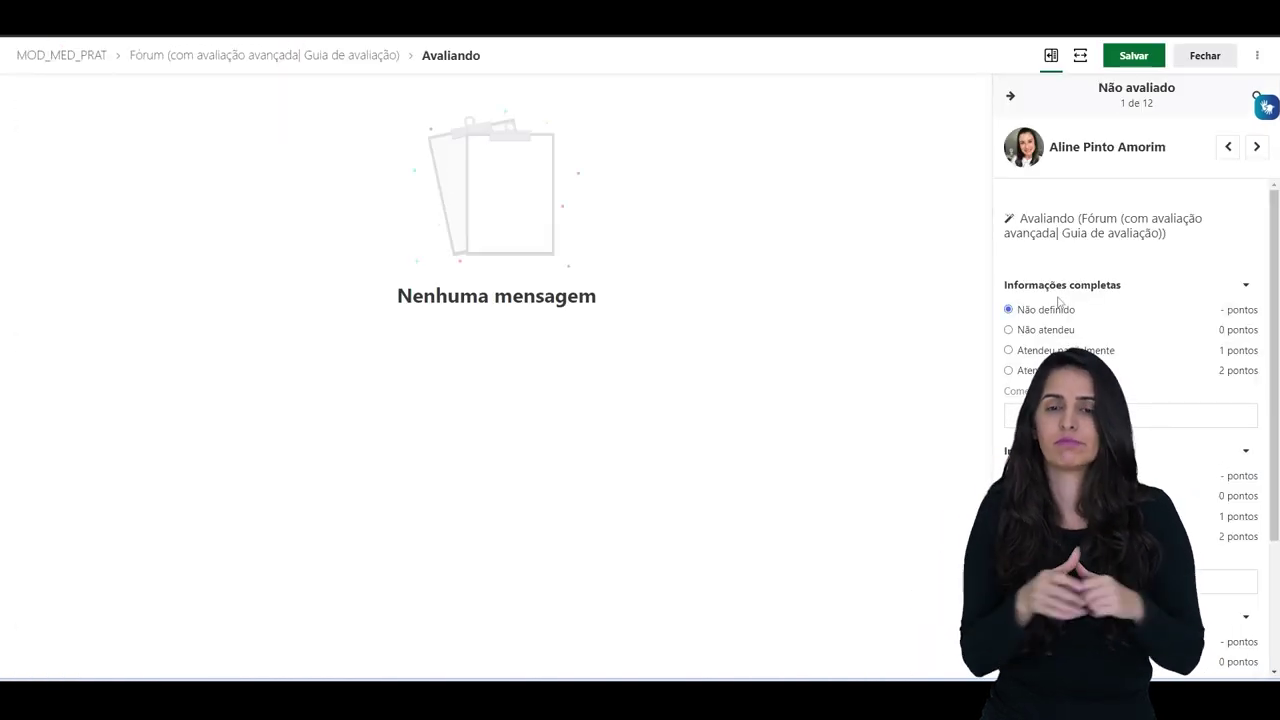
{"action": "left_click", "coordinate": [1256, 148]}
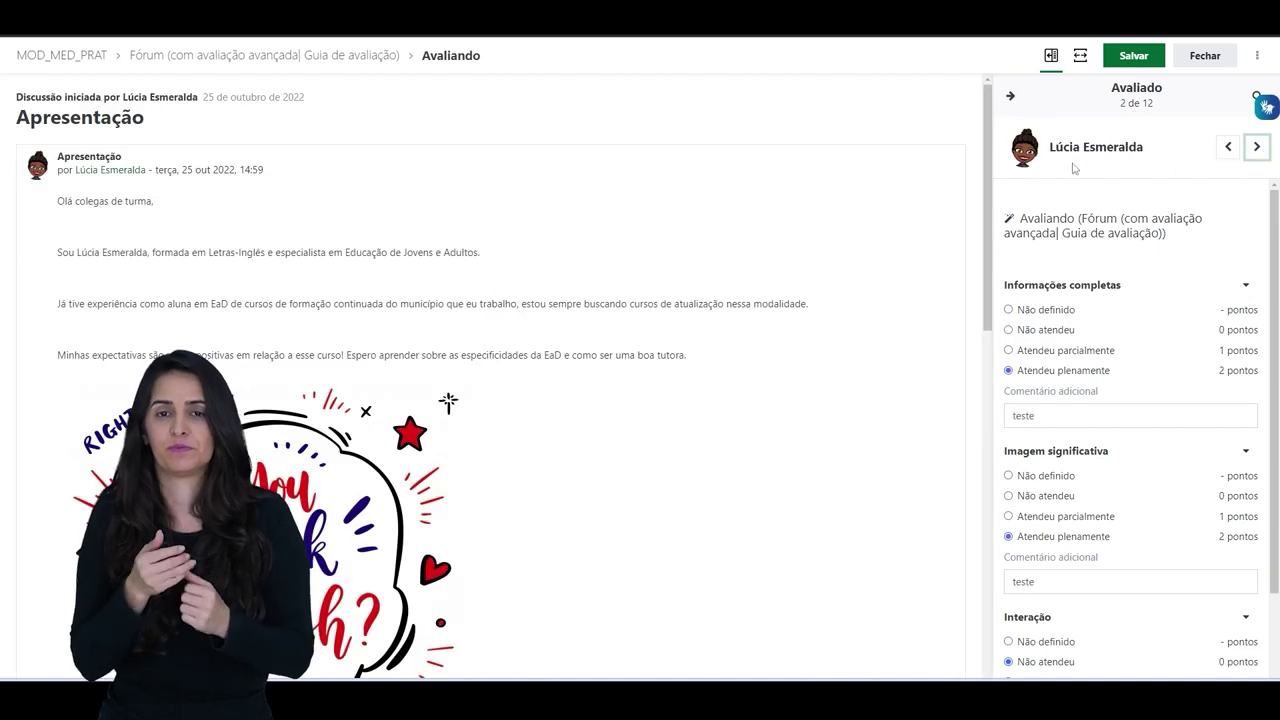
{"action": "scroll", "coordinate": [589, 258], "scroll_direction": "down", "scroll_amount": 1}
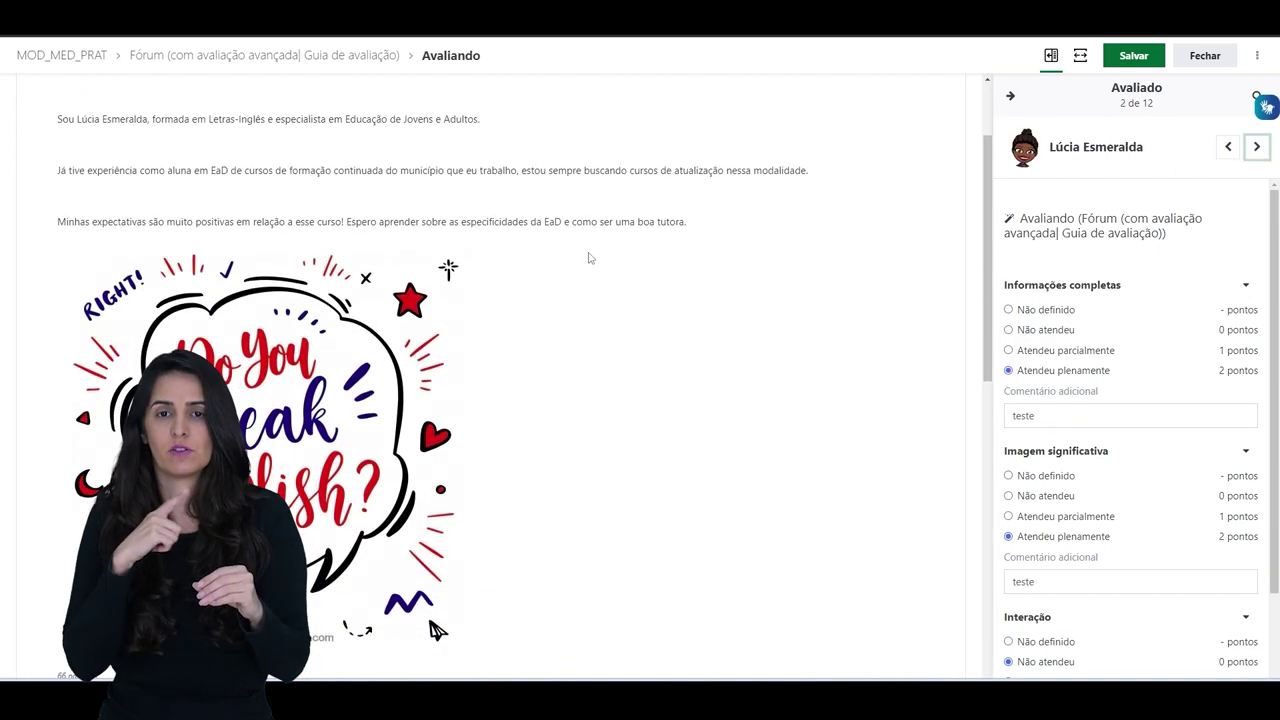
{"action": "scroll", "coordinate": [589, 258], "scroll_direction": "down", "scroll_amount": 2}
{"action": "scroll", "coordinate": [589, 258], "scroll_direction": "up", "scroll_amount": 3}
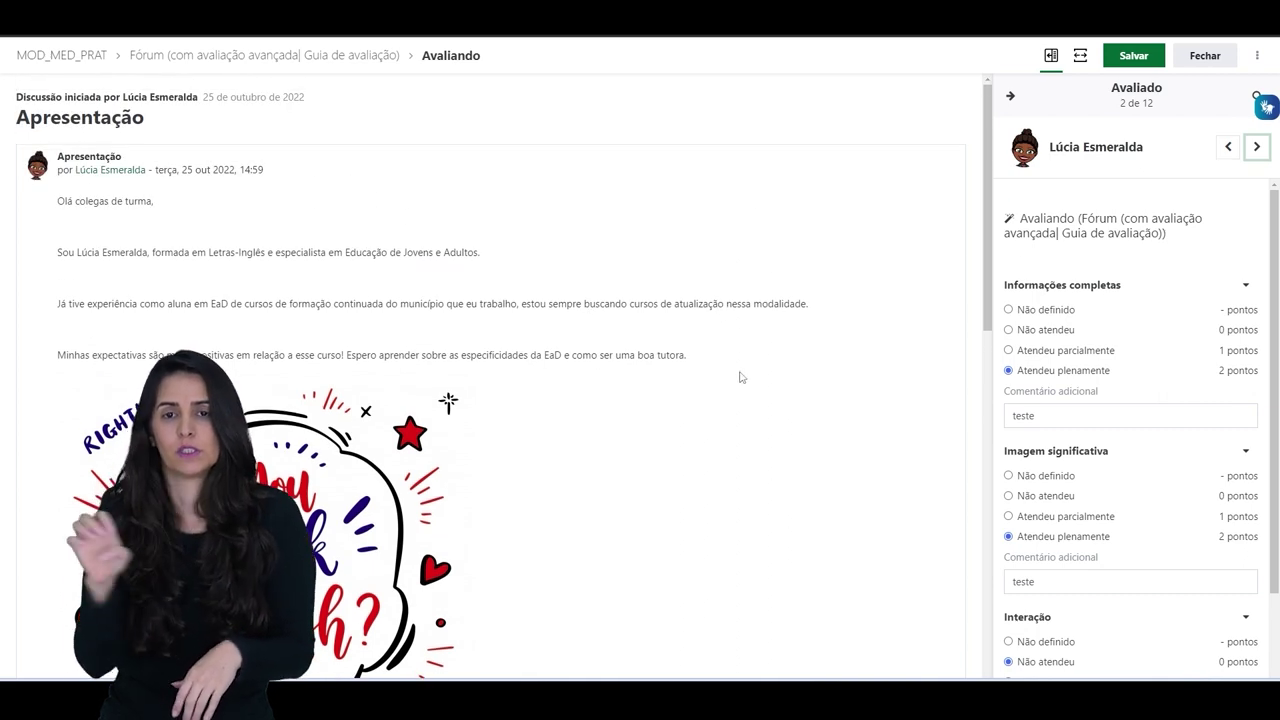
{"action": "scroll", "coordinate": [518, 287], "scroll_direction": "down", "scroll_amount": 3}
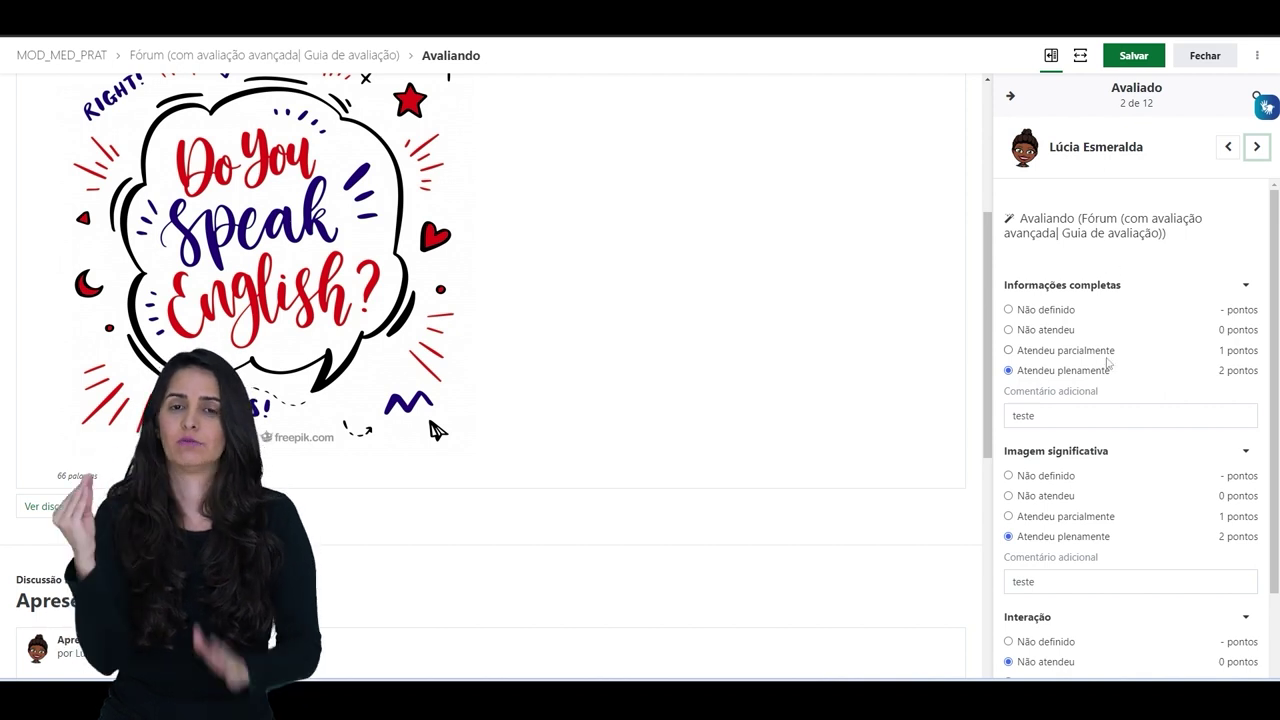
- Check the second participant's levels and comments for all three criteria and save the evaluation
{"action": "scroll", "coordinate": [1105, 388], "scroll_direction": "down", "scroll_amount": 1}
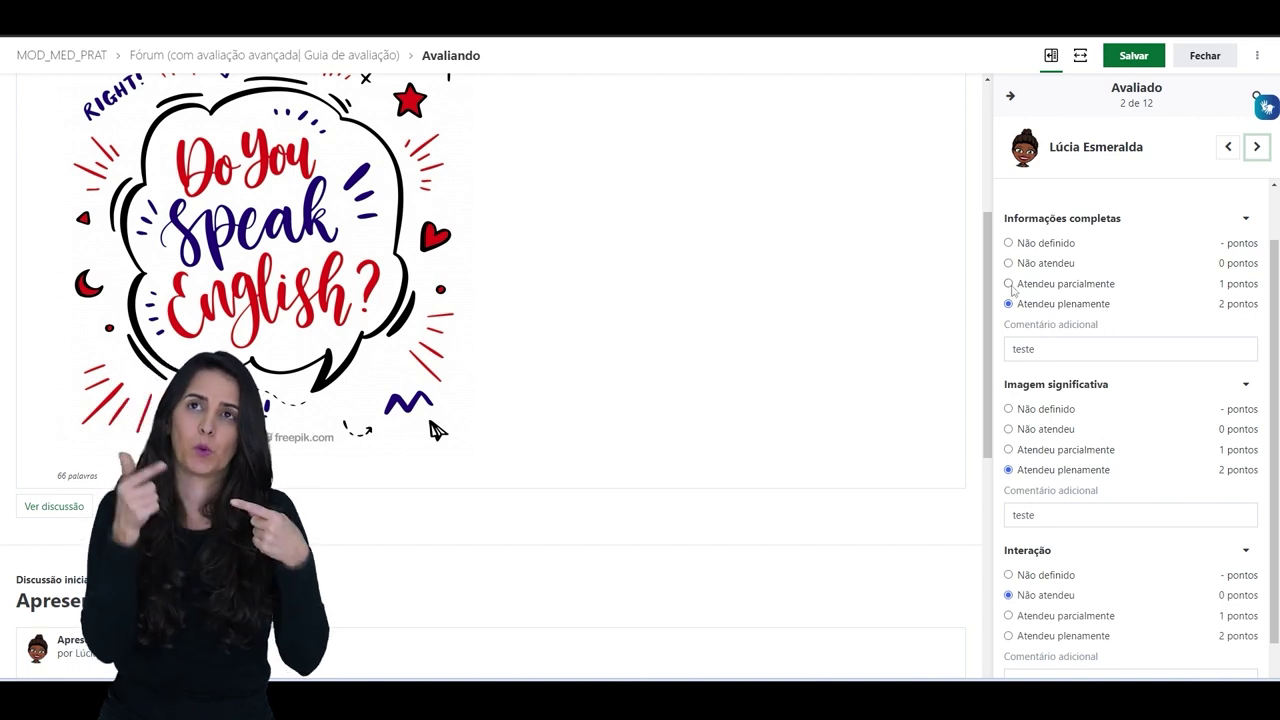
{"action": "scroll", "coordinate": [1090, 376], "scroll_direction": "down", "scroll_amount": 1}
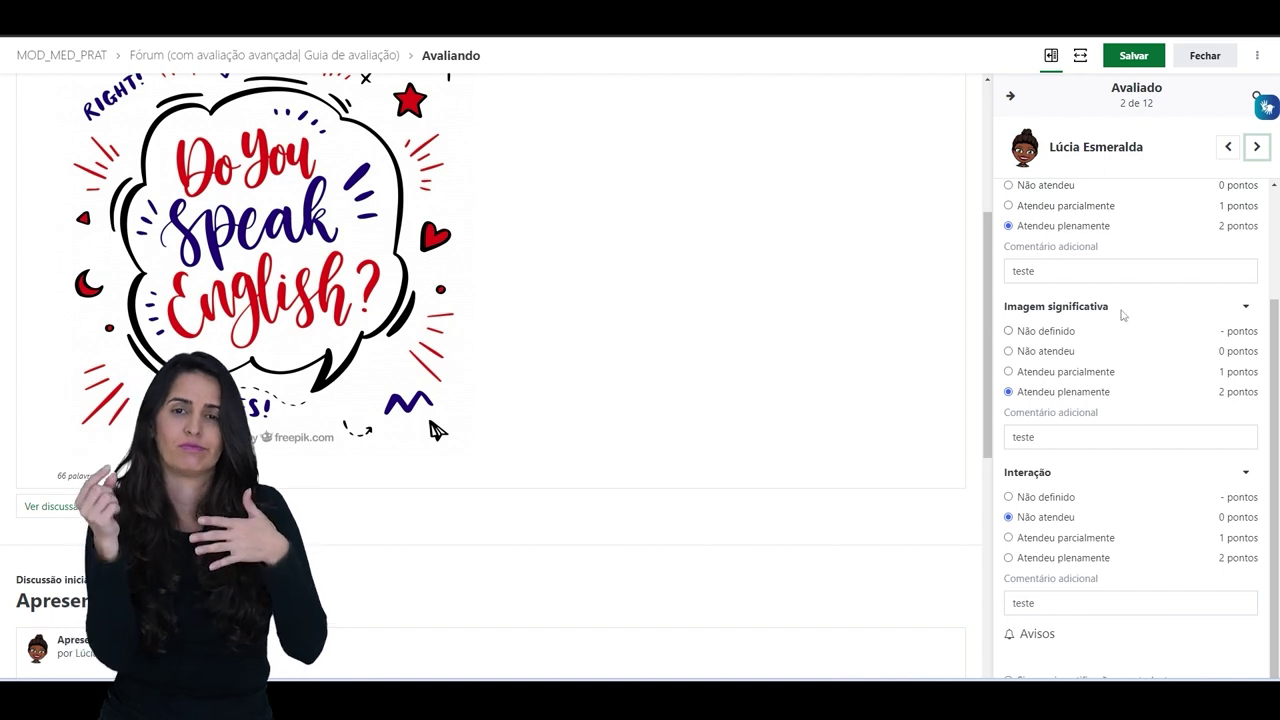
{"action": "scroll", "coordinate": [1119, 251], "scroll_direction": "up", "scroll_amount": 2}
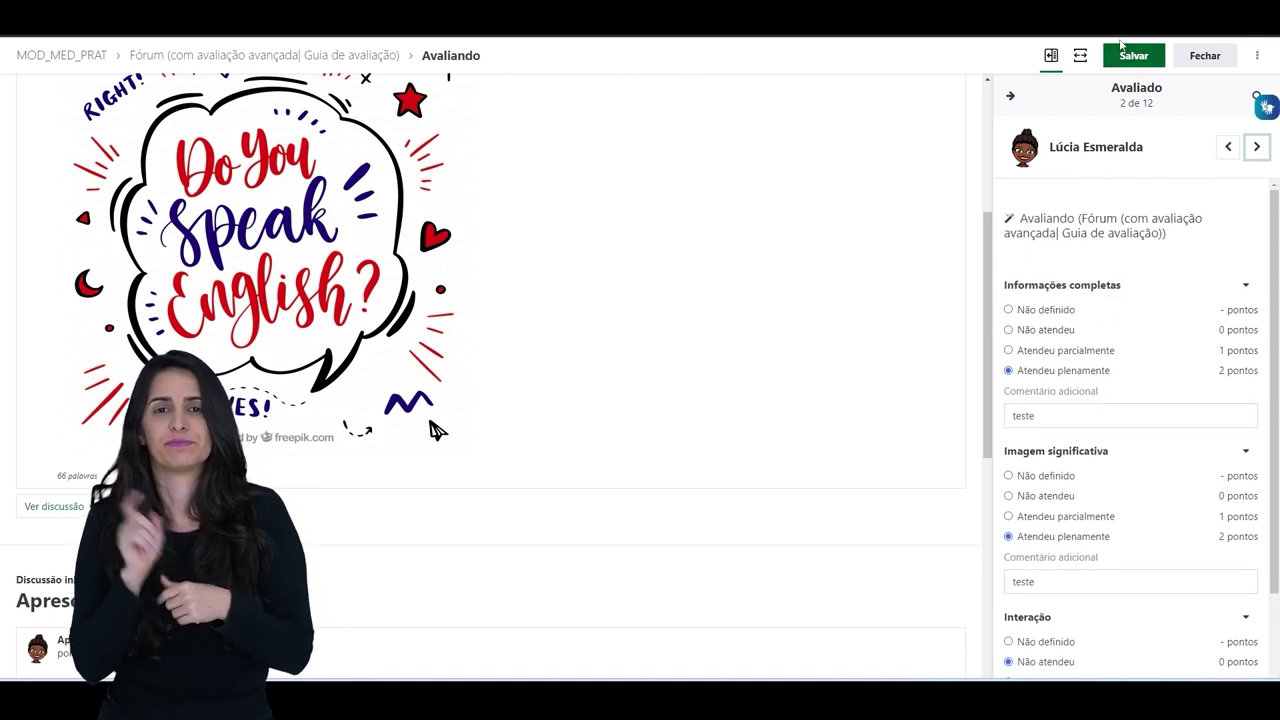
{"action": "left_click", "coordinate": [1130, 57]}
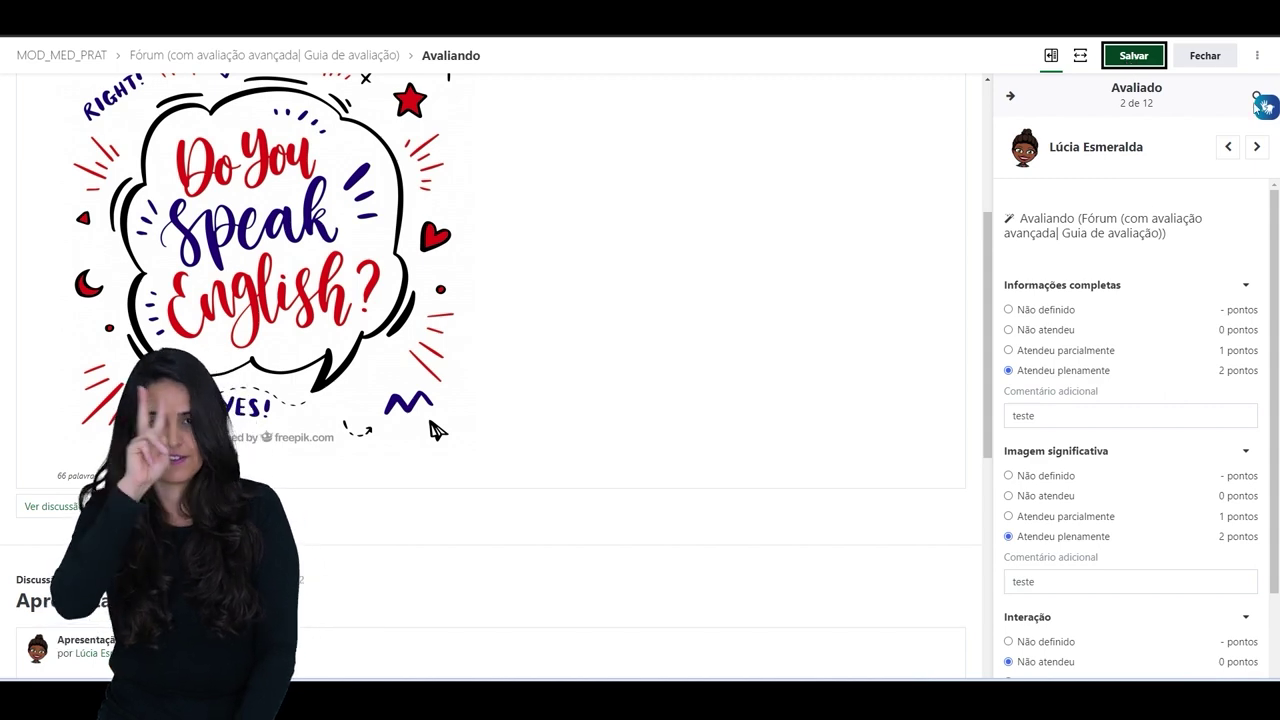
{"action": "scroll", "coordinate": [1172, 267], "scroll_direction": "down", "scroll_amount": 2}
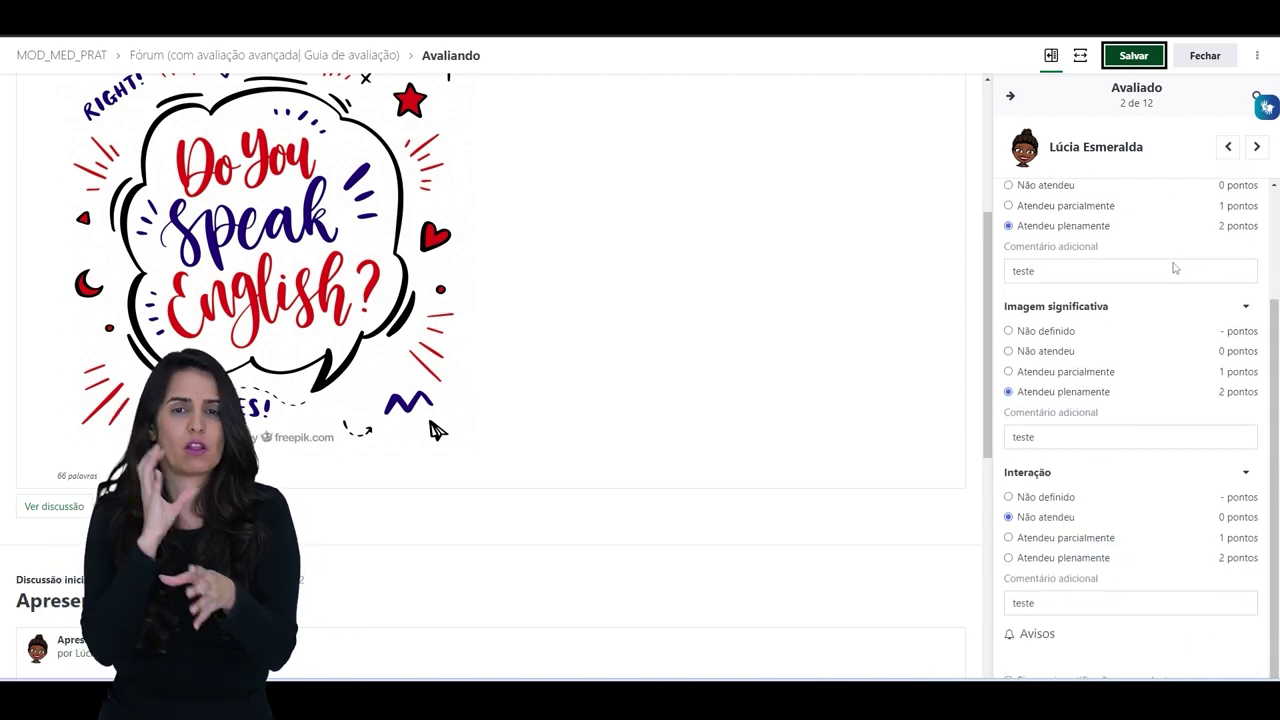
{"action": "scroll", "coordinate": [1174, 268], "scroll_direction": "up", "scroll_amount": 2}
- Advance to the third participant and rate Informações completas as "Não atendeu" and Imagem significativa as "Atendeu parcialmente"
{"action": "key", "text": "ctrl+minus"}
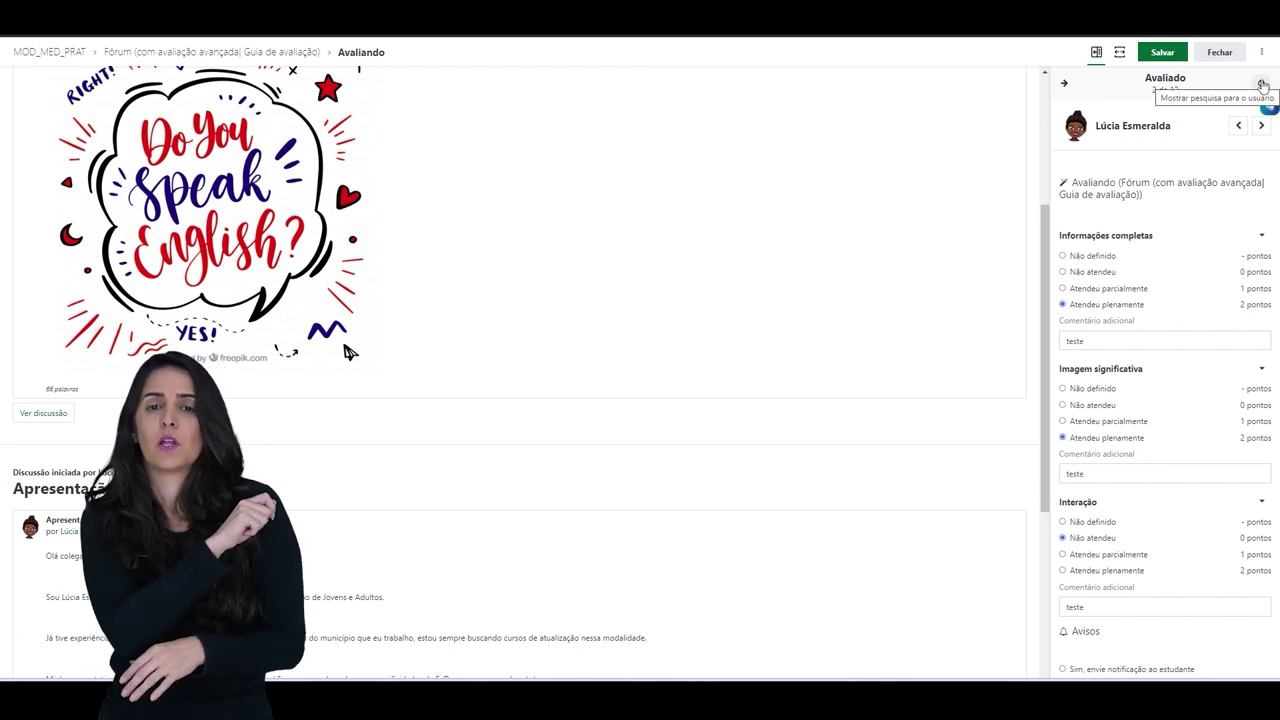
{"action": "left_click", "coordinate": [1261, 126]}
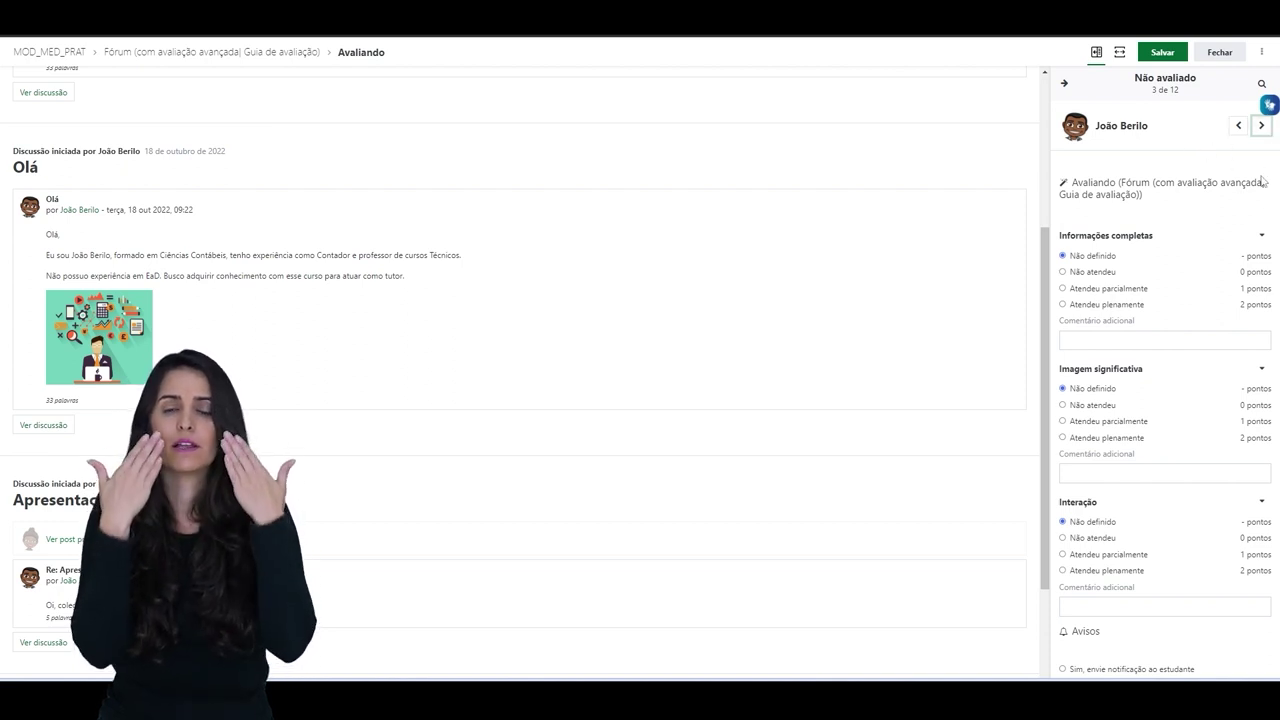
{"action": "left_click", "coordinate": [1126, 340]}
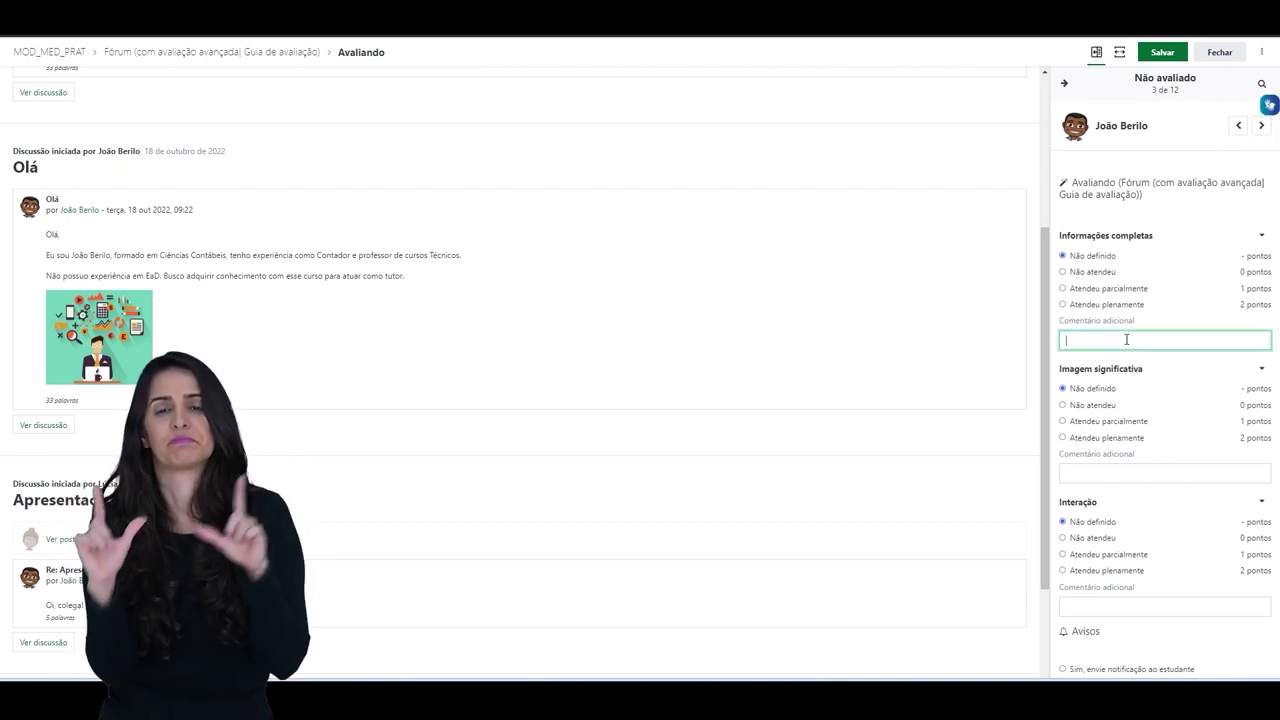
{"action": "left_click", "coordinate": [1064, 273]}
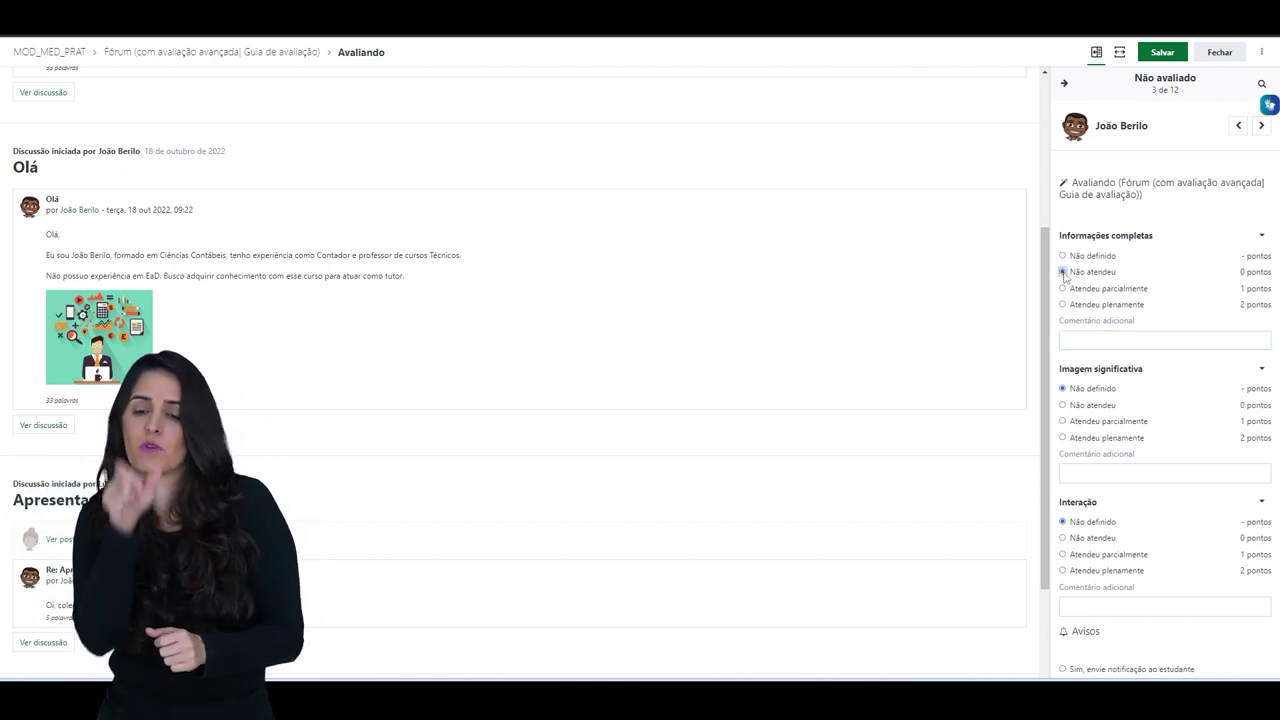
{"action": "left_click", "coordinate": [1063, 421]}
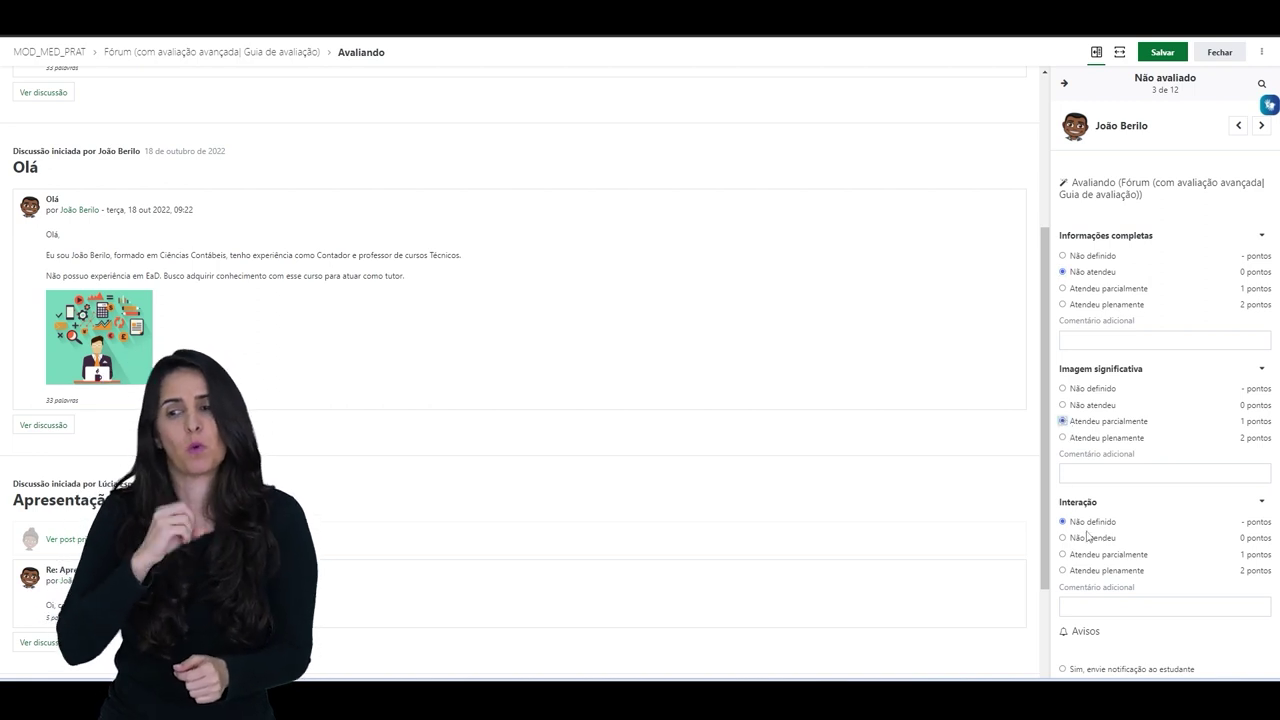
- Rate the third participant's Interação as "Atendeu plenamente" with the comment "teste" and save the evaluation
{"action": "left_click", "coordinate": [1063, 570]}
{"action": "left_click", "coordinate": [1090, 606]}
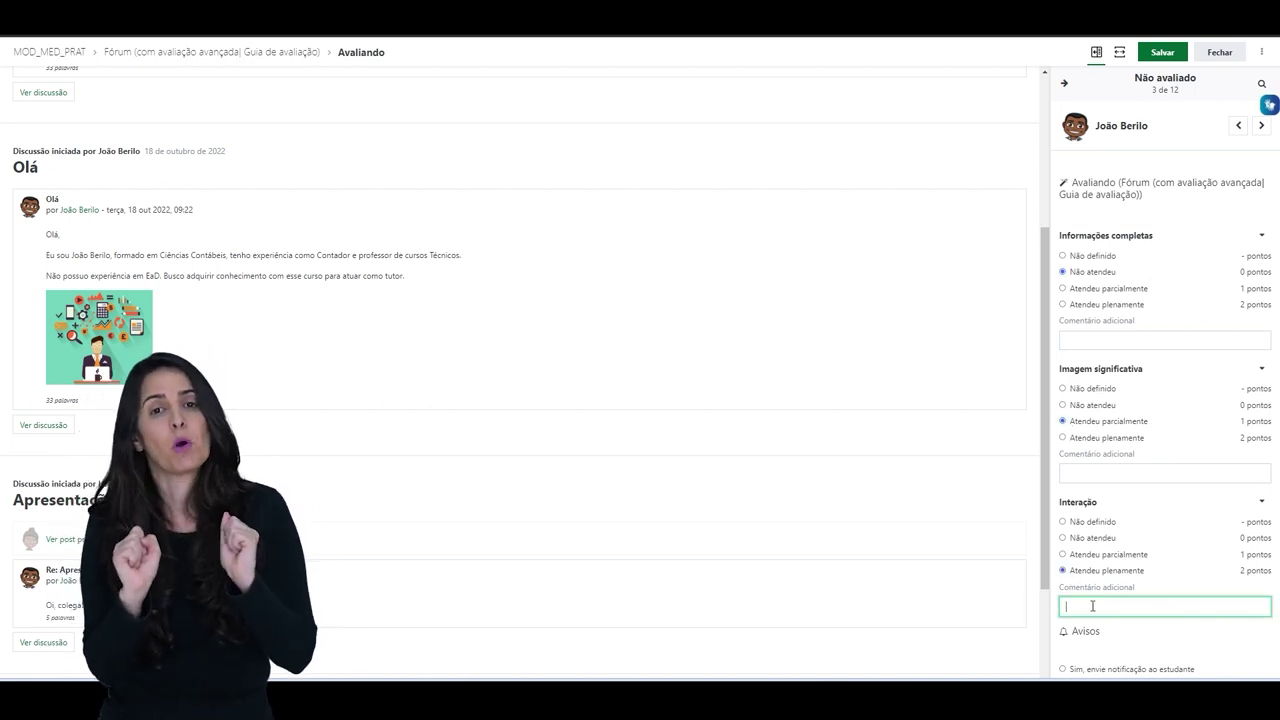
{"action": "type", "text": "teste"}
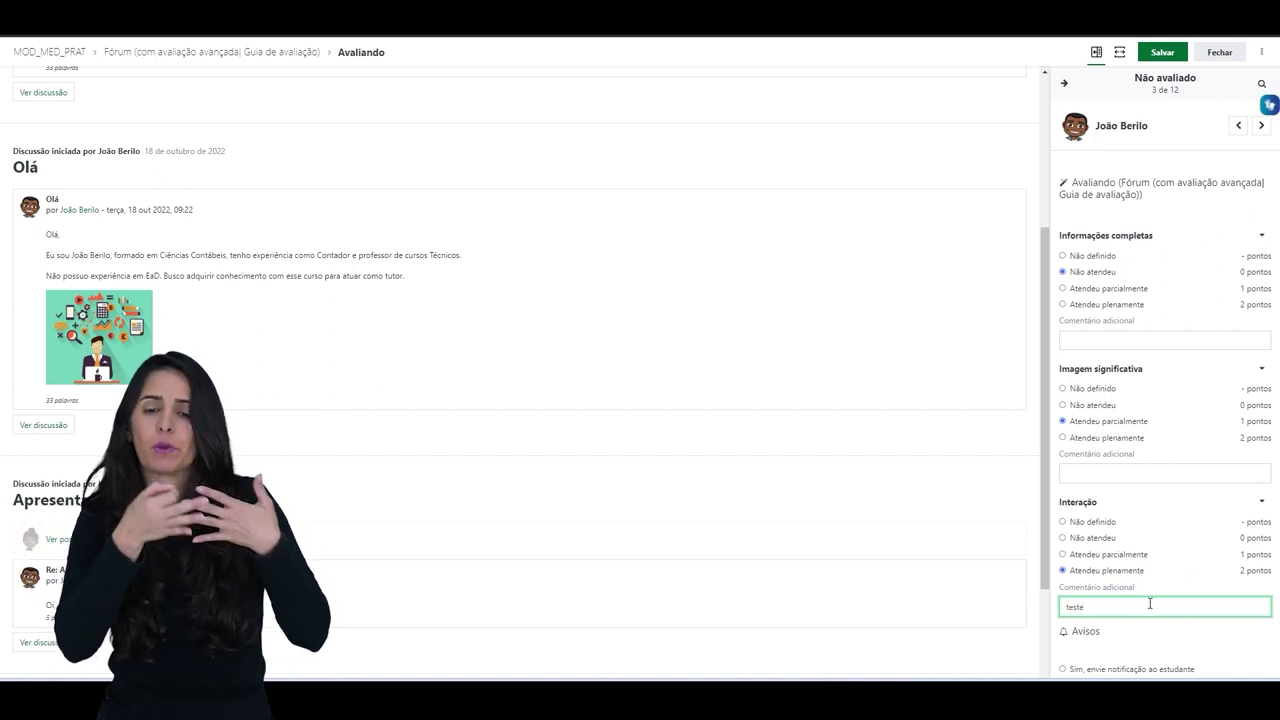
{"action": "left_click", "coordinate": [1161, 55]}
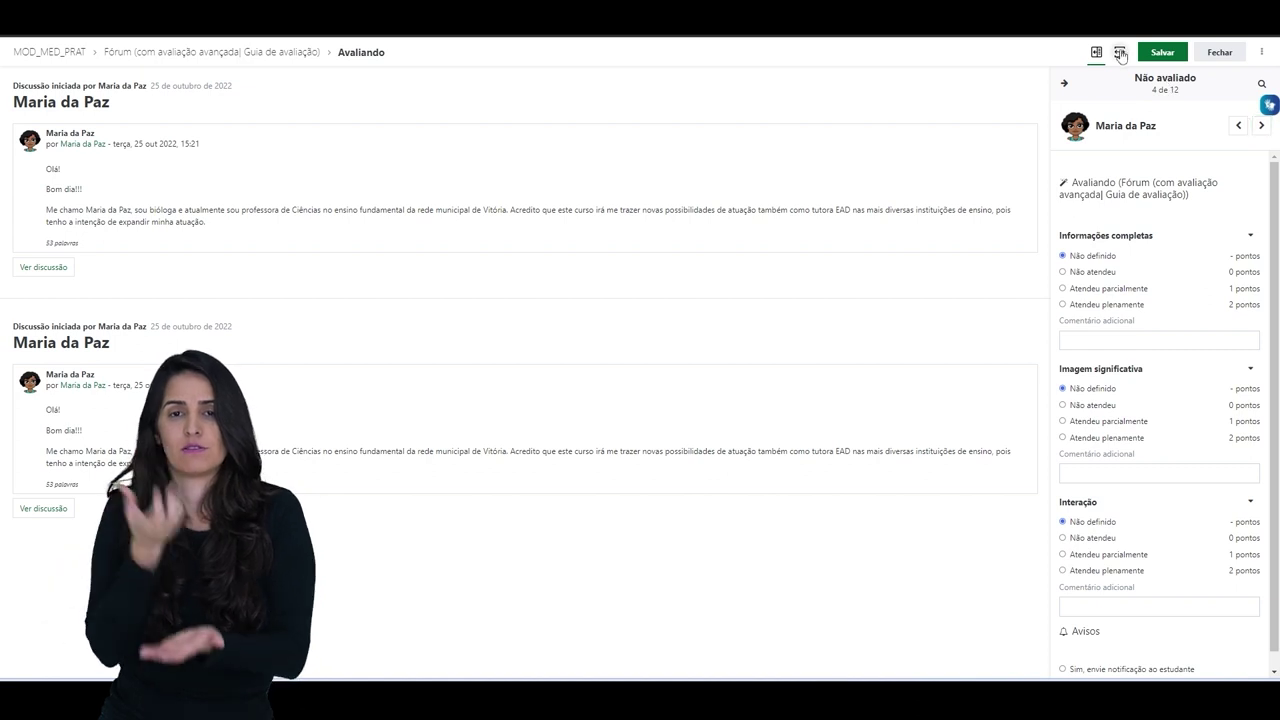
- Show the fourth participant's posts at full width and bring the criteria back, and save and close the grading
{"action": "left_click", "coordinate": [1121, 53]}
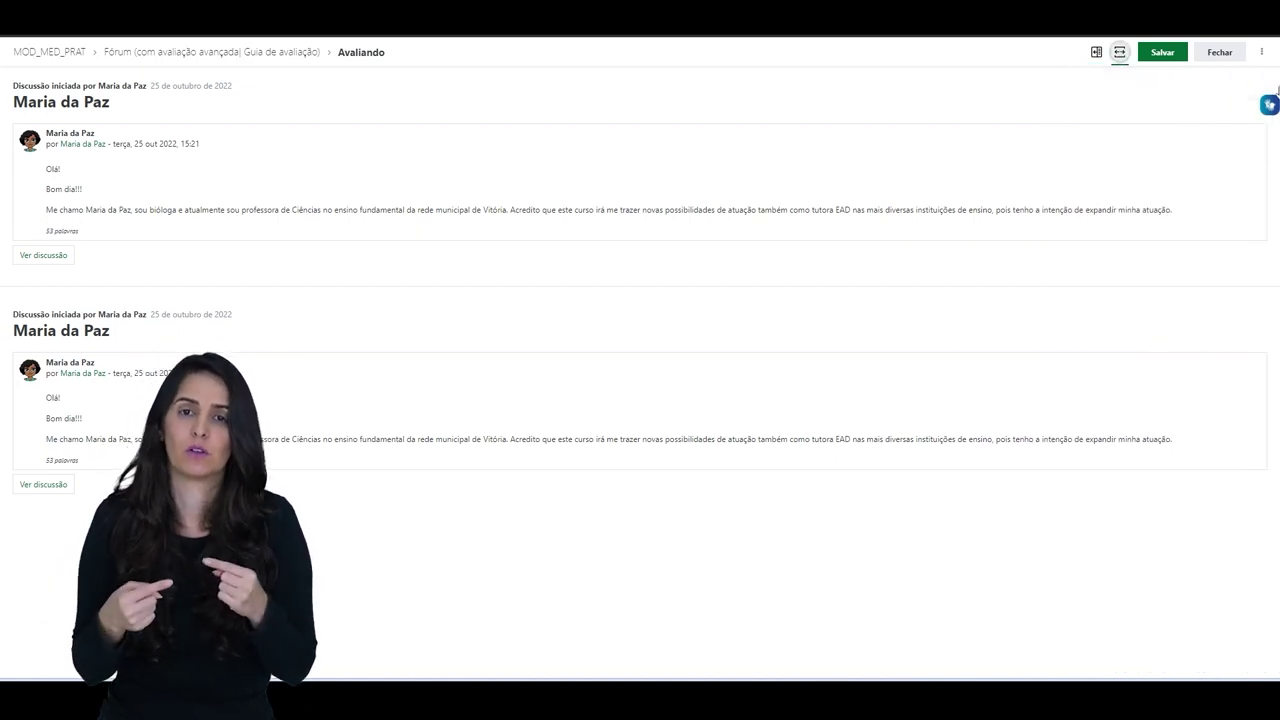
{"action": "left_click", "coordinate": [1096, 52]}
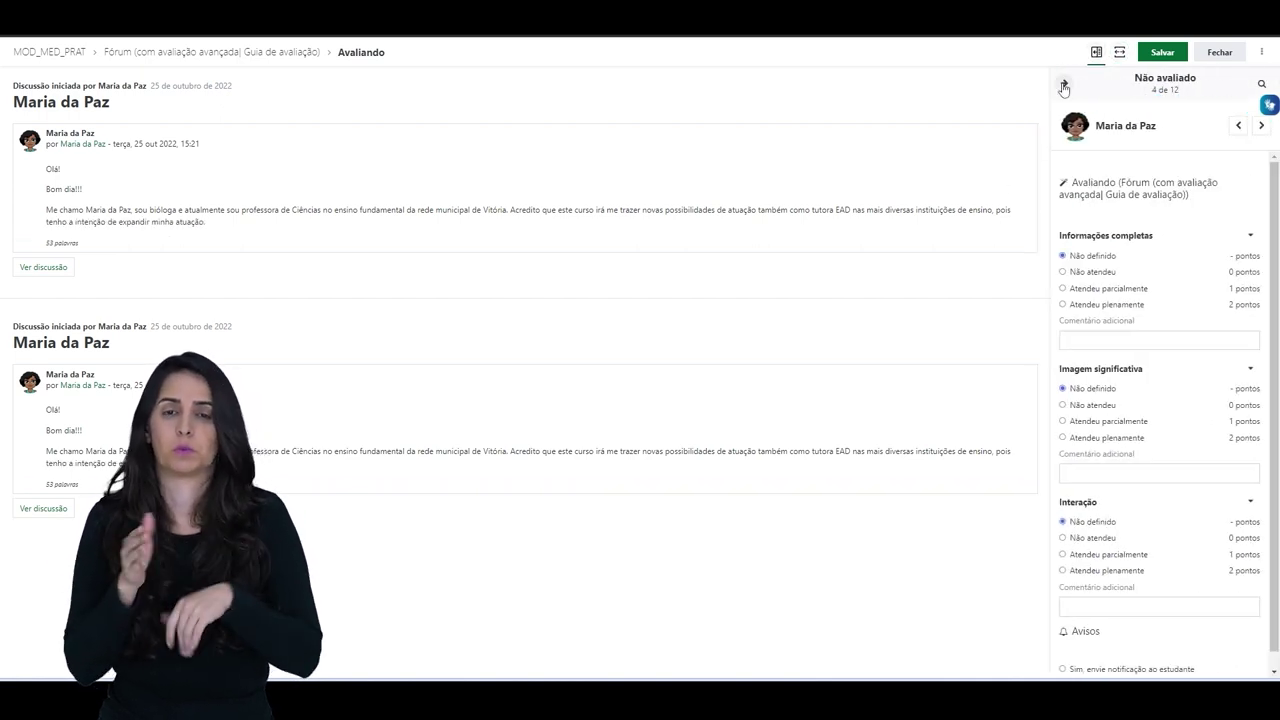
{"action": "left_click", "coordinate": [1161, 52]}
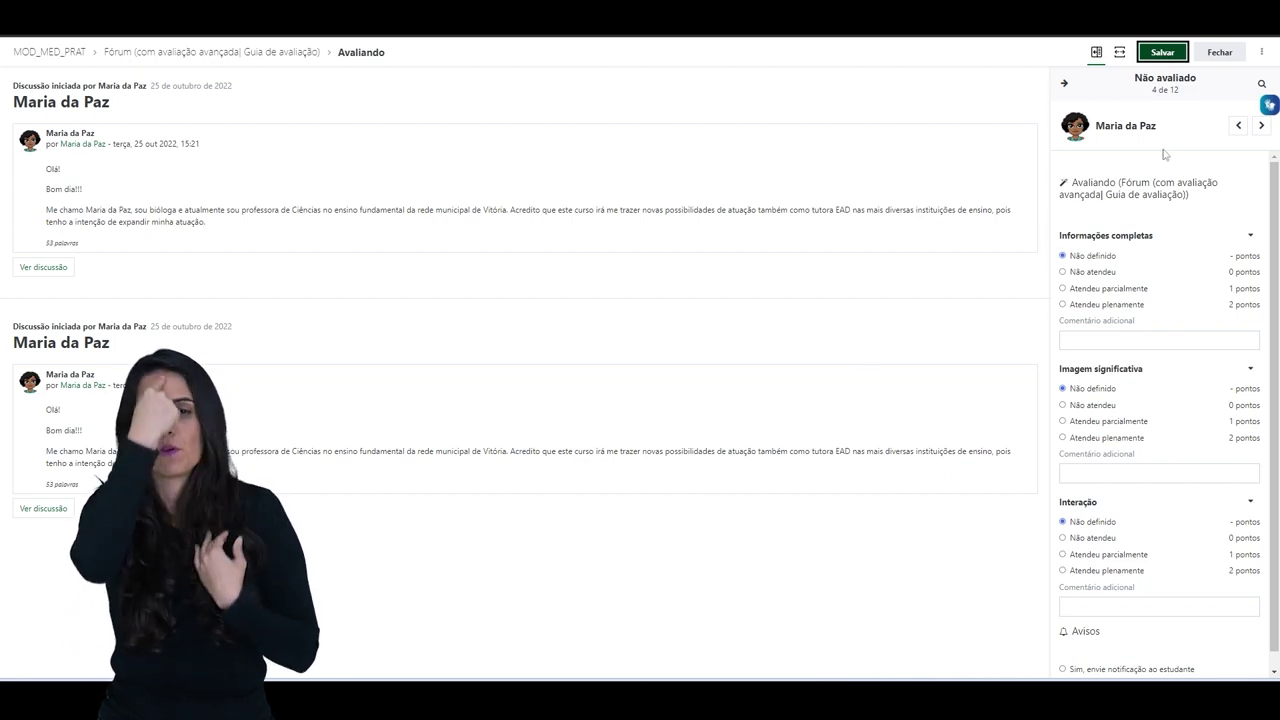
{"action": "left_click", "coordinate": [1219, 52]}
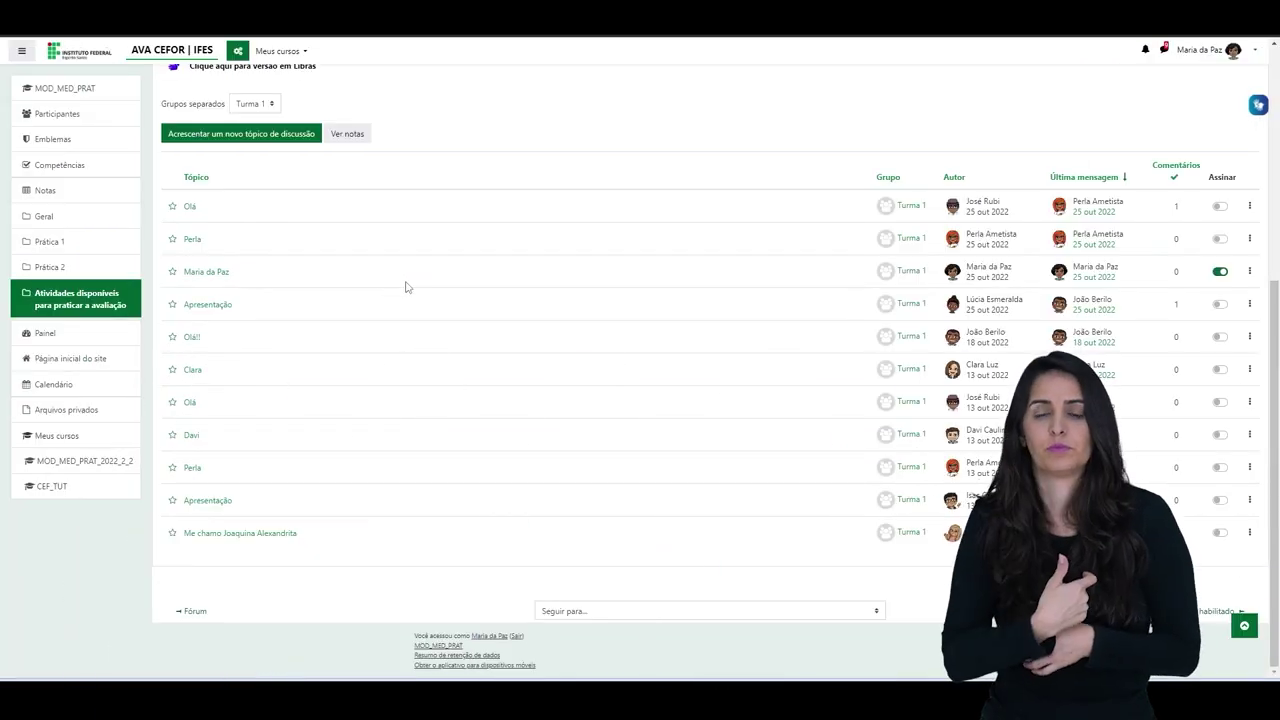
- From the student's account, view the forum's grade details with criteria levels and comments, and close them
{"action": "scroll", "coordinate": [405, 287], "scroll_direction": "up", "scroll_amount": 2}
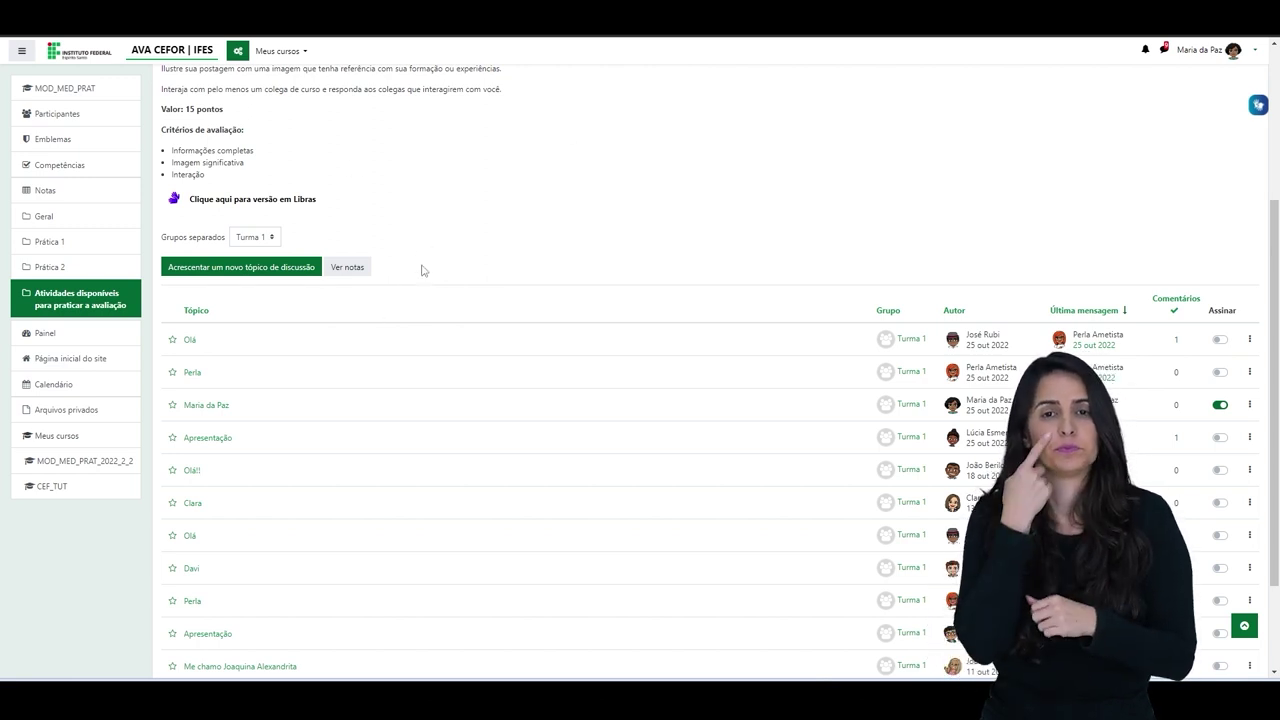
{"action": "left_click", "coordinate": [352, 268]}
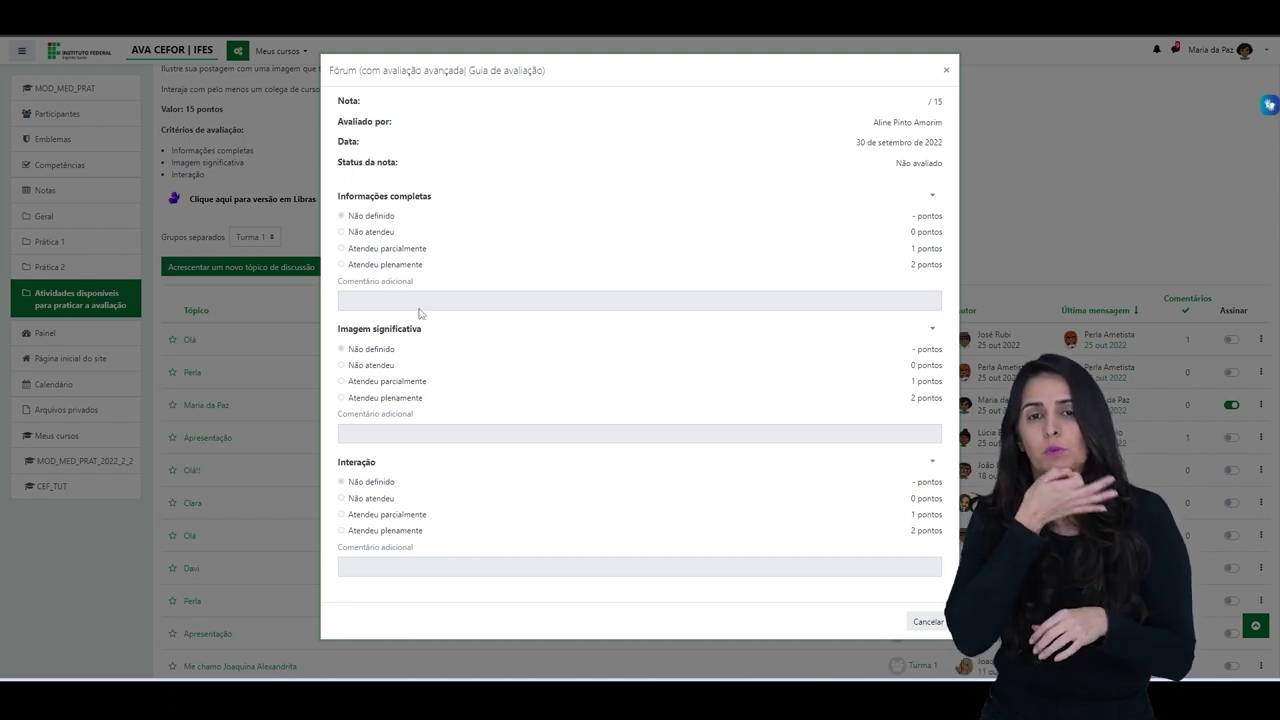
{"action": "left_click", "coordinate": [946, 70]}
{"action": "scroll", "coordinate": [450, 145], "scroll_direction": "down", "scroll_amount": 1}
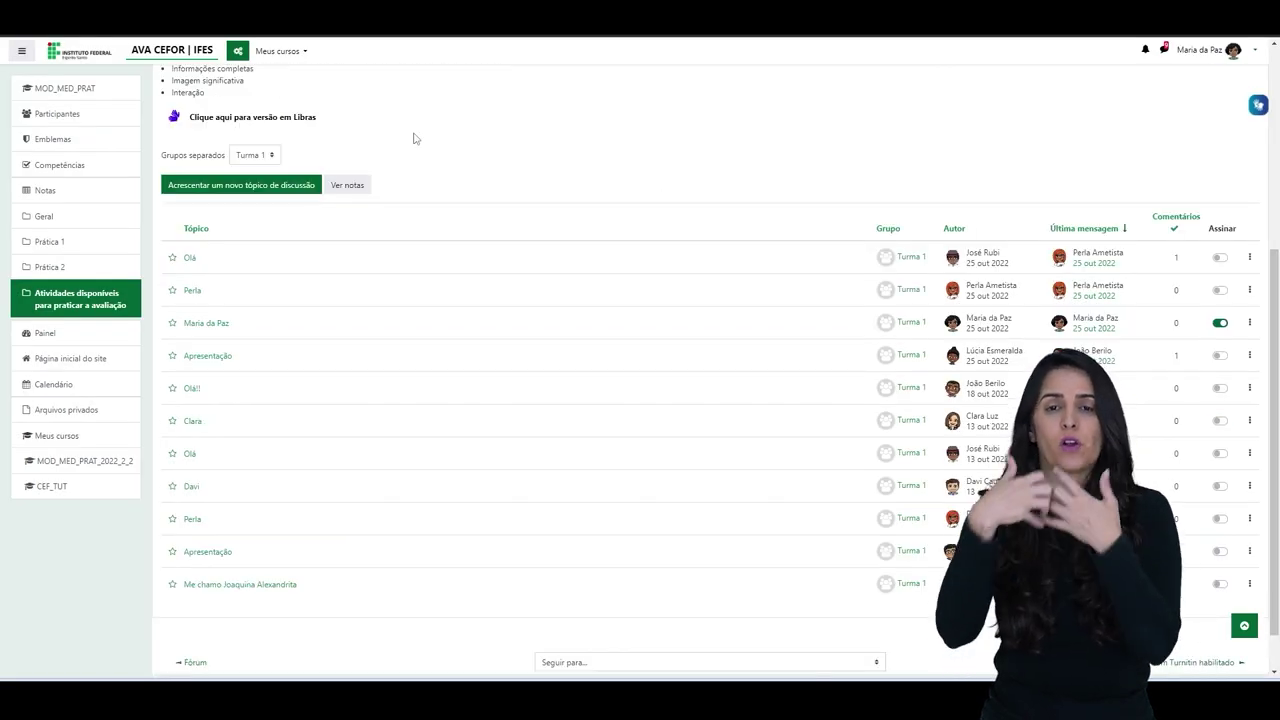